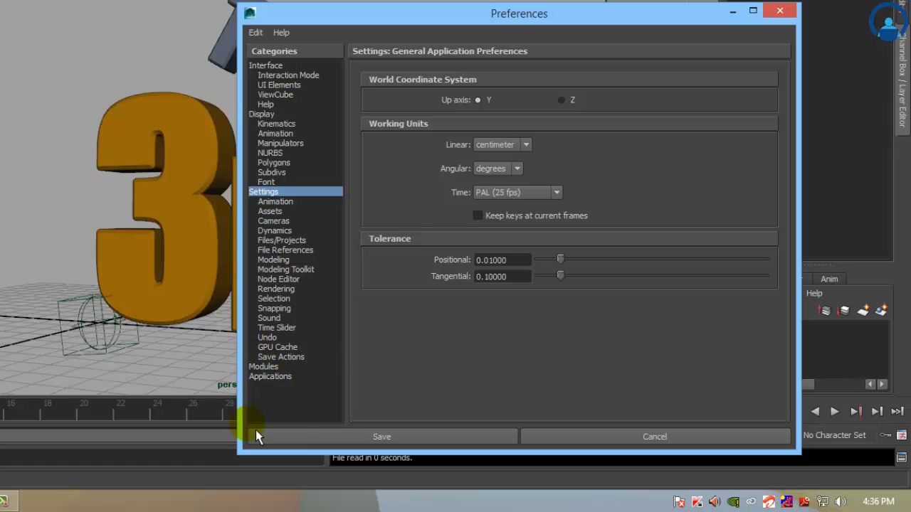
# - Save the preferences with the working time unit at PAL (25 fps) and playback speed at Real-time [25 fps]
pyautogui.click(464, 444)
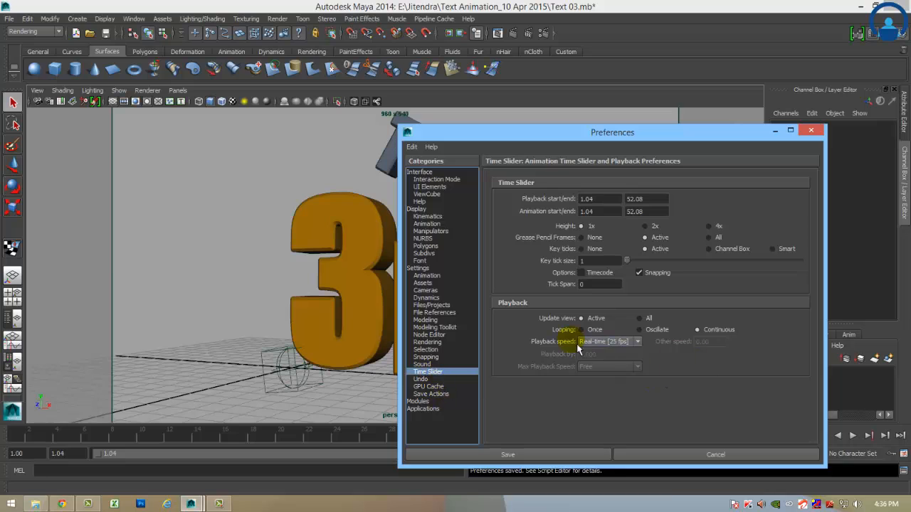
pyautogui.click(586, 456)
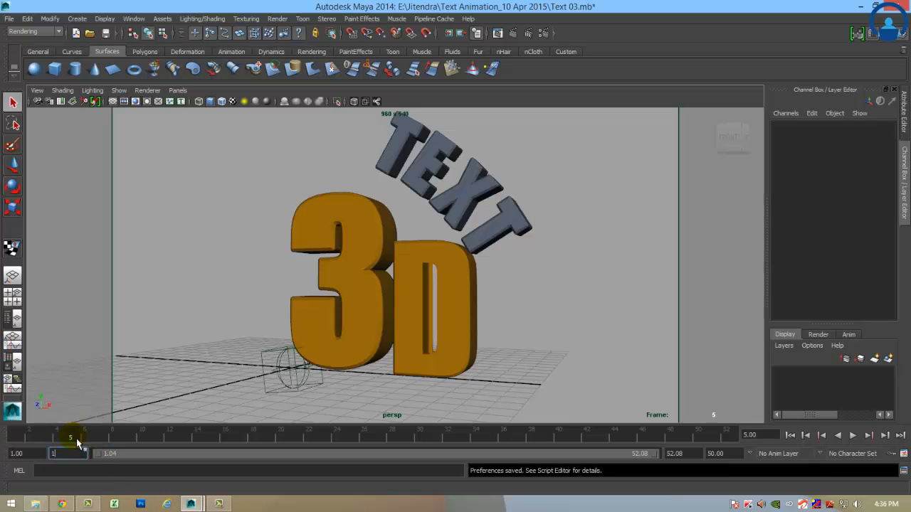
# - Set the playback range to frames 1 through 200 and go to frame 1
pyautogui.click(20, 436)
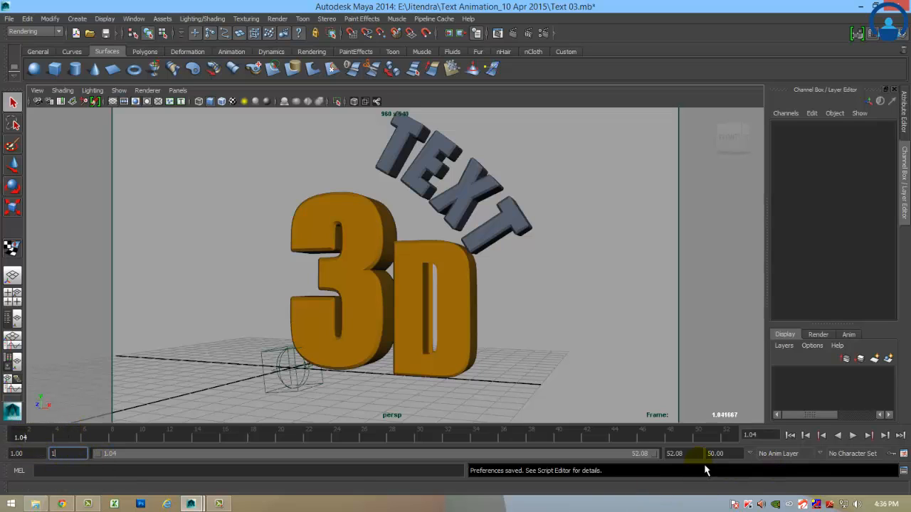
pyautogui.press('Tab')
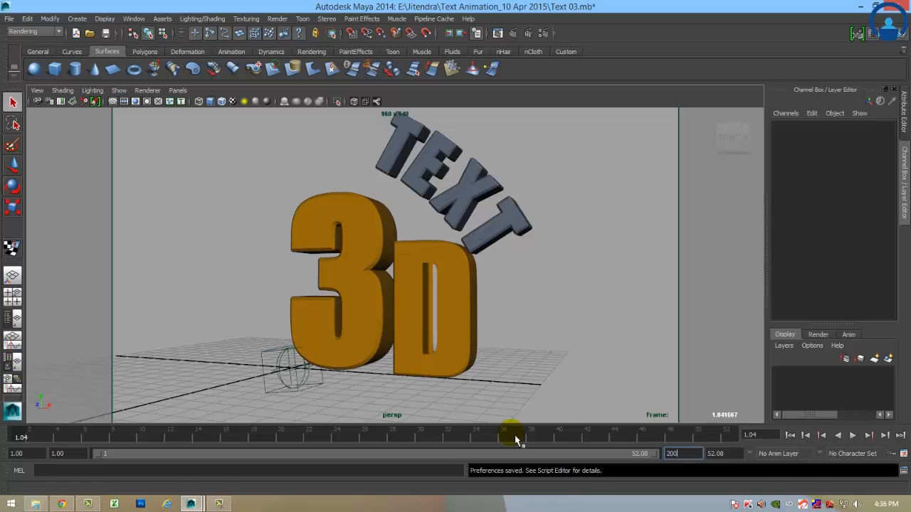
pyautogui.press('Return')
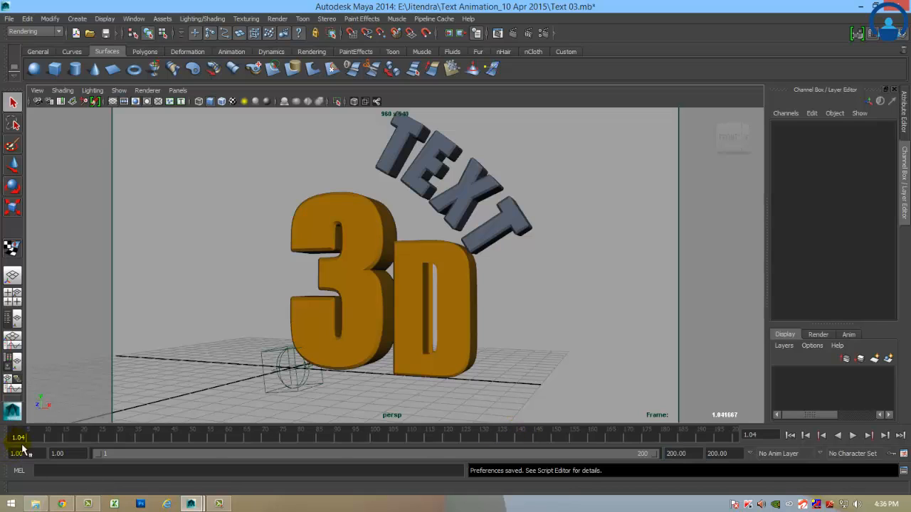
pyautogui.moveTo(22, 445); pyautogui.dragTo(9, 425)
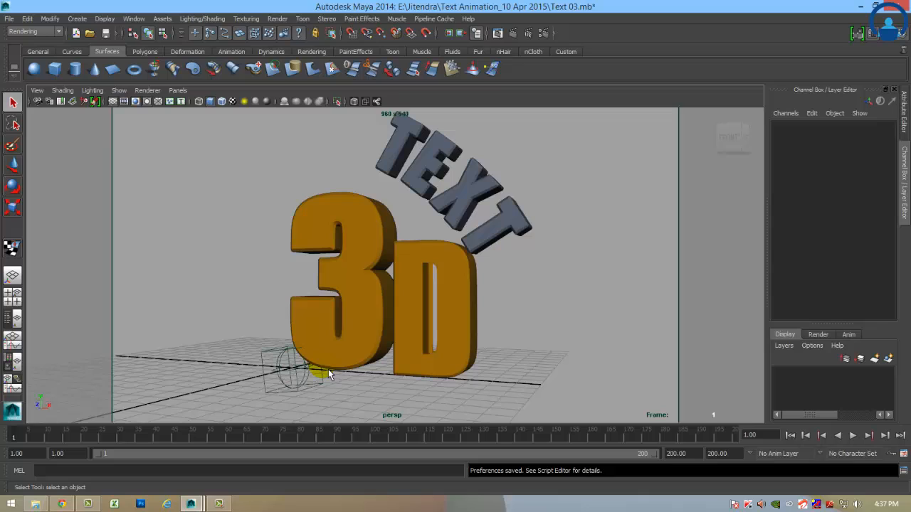
# - Select the persp camera and key all its channels at frame 1
pyautogui.click(35, 95)
pyautogui.click(37, 105)
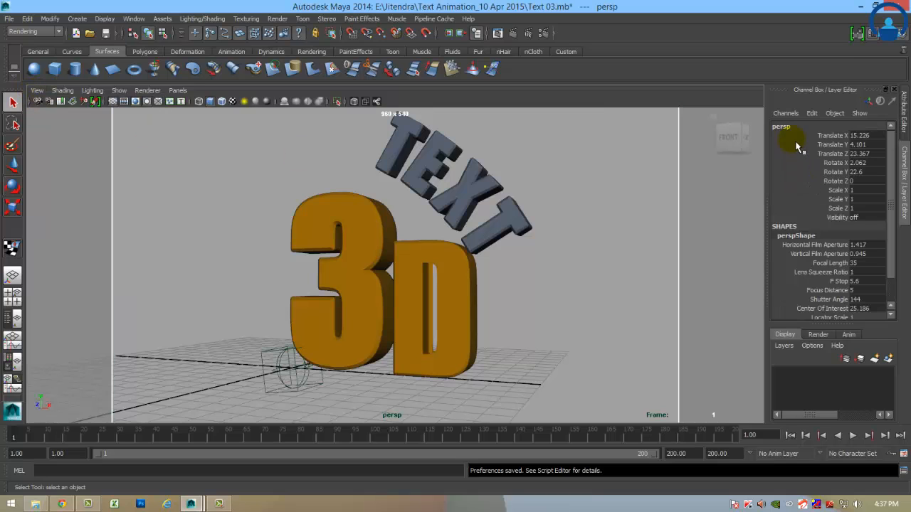
pyautogui.click(787, 114)
pyautogui.click(798, 135)
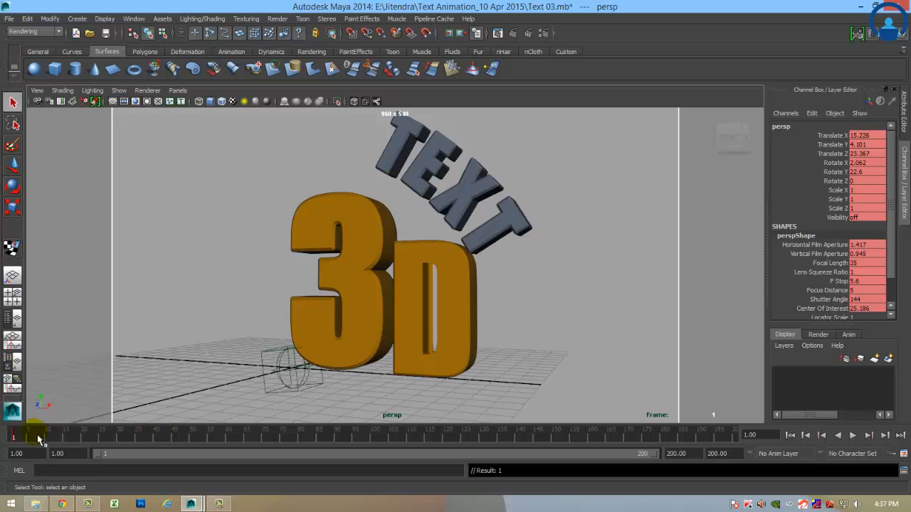
# - Key all channels of the persp camera at frame 200
pyautogui.hotkey('alt', 'v')
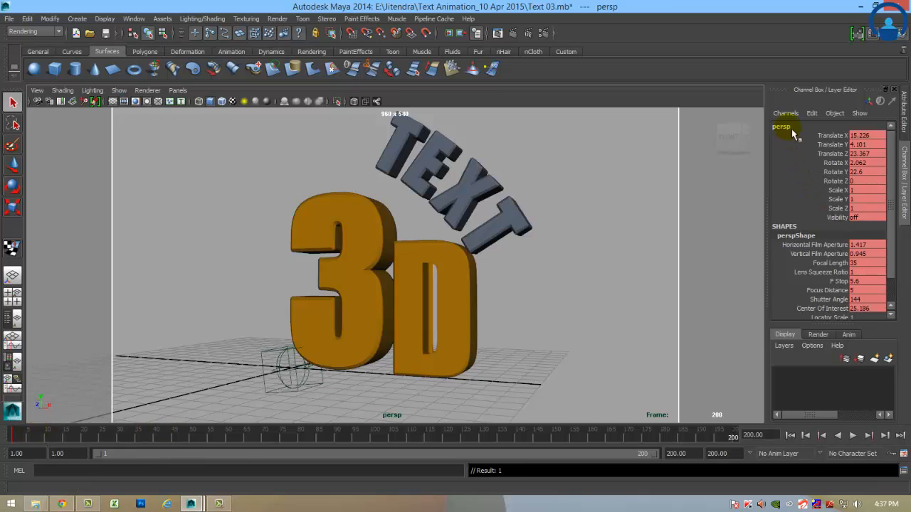
pyautogui.click(785, 113)
pyautogui.click(790, 136)
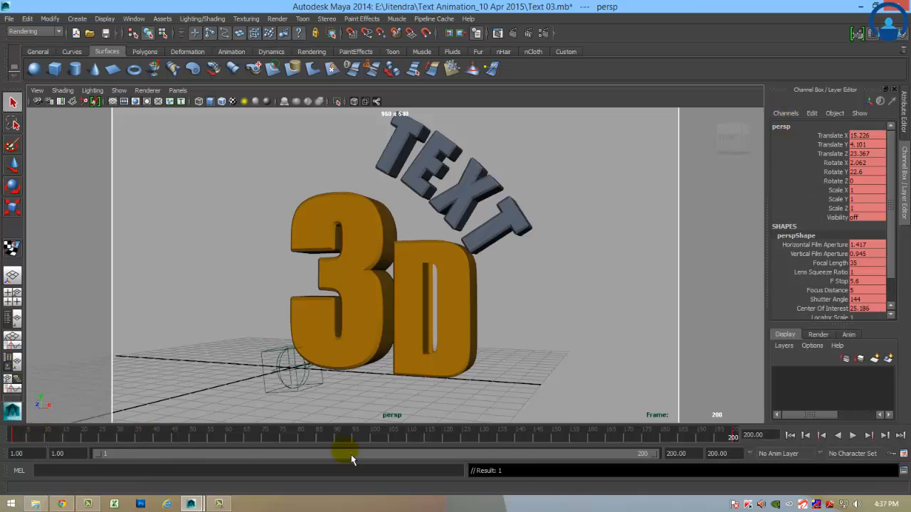
# - Test the keyed camera by orbiting the view at frame 1 and scrubbing through the timeline
pyautogui.click(13, 434)
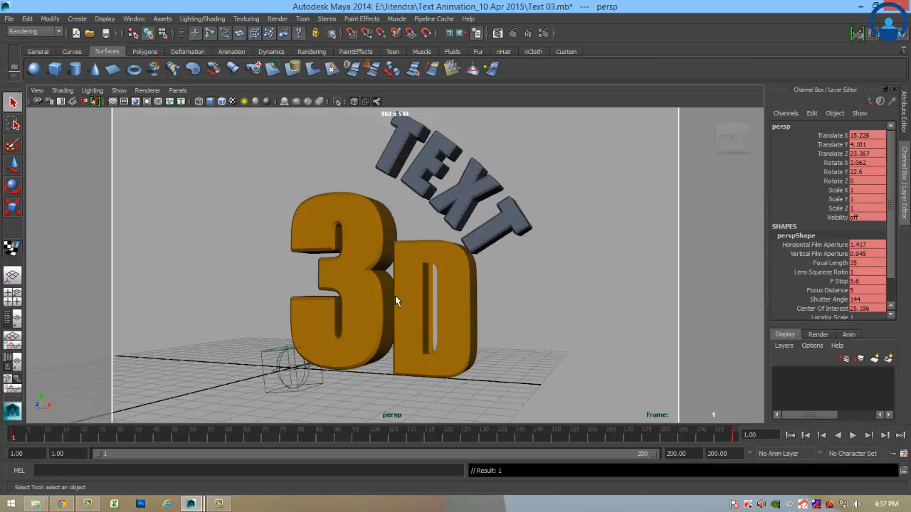
pyautogui.keyDown('alt'); pyautogui.moveTo(395, 296); pyautogui.dragTo(432, 299); pyautogui.keyUp('alt')
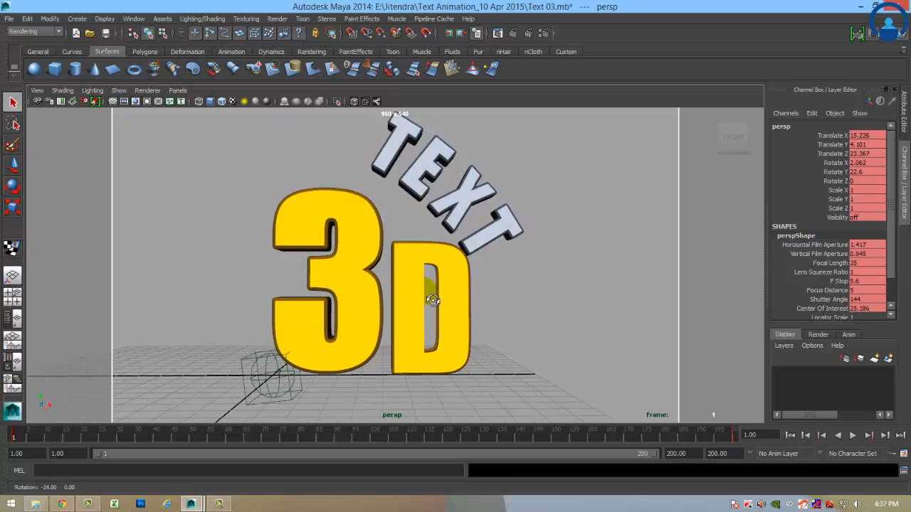
pyautogui.moveTo(449, 434); pyautogui.dragTo(669, 439)
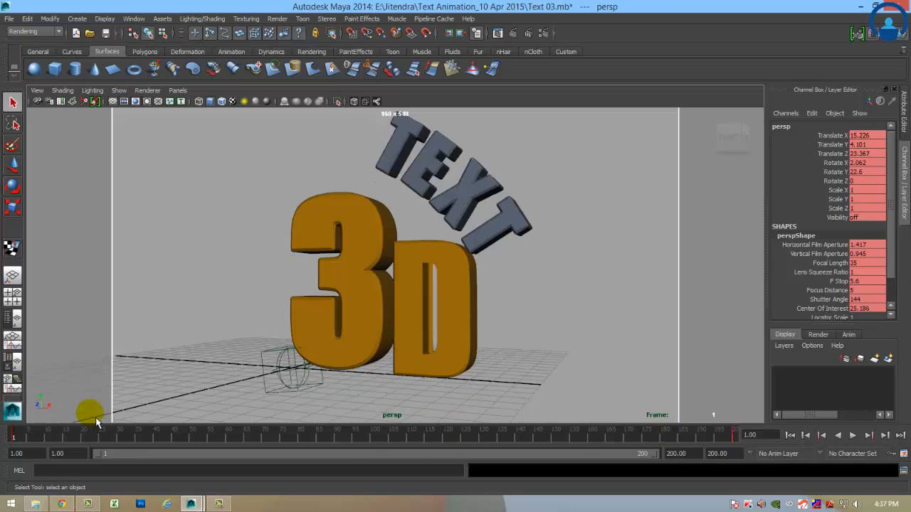
# - Select the whole group of the number 3 and show the scene hierarchy in the Outliner
pyautogui.click(383, 367)
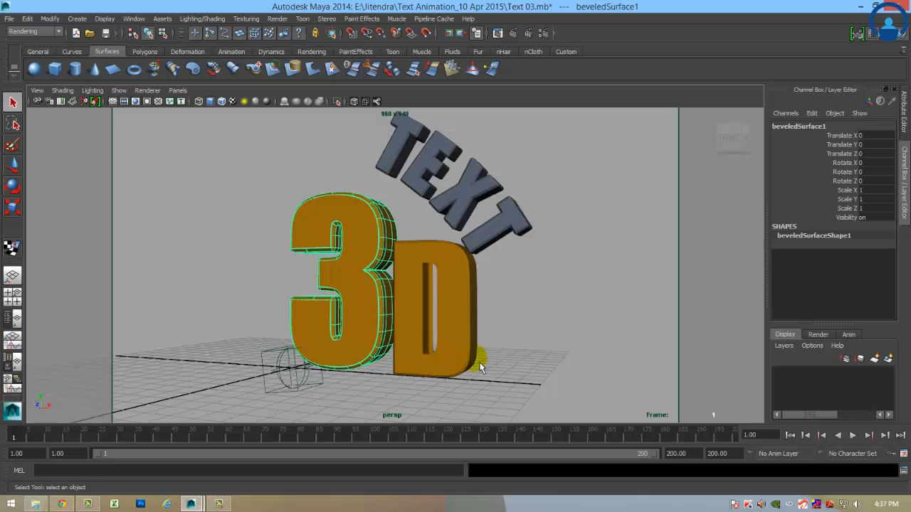
pyautogui.press('Up')
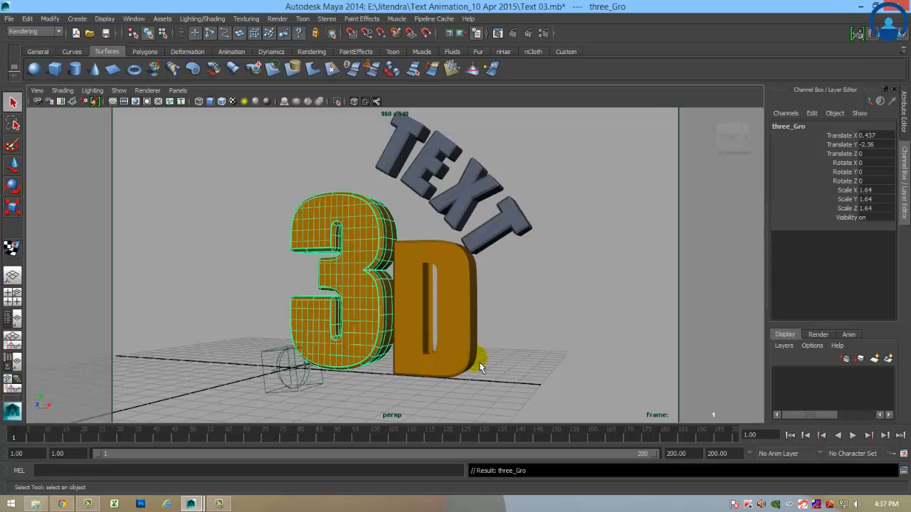
pyautogui.click(134, 19)
pyautogui.click(145, 101)
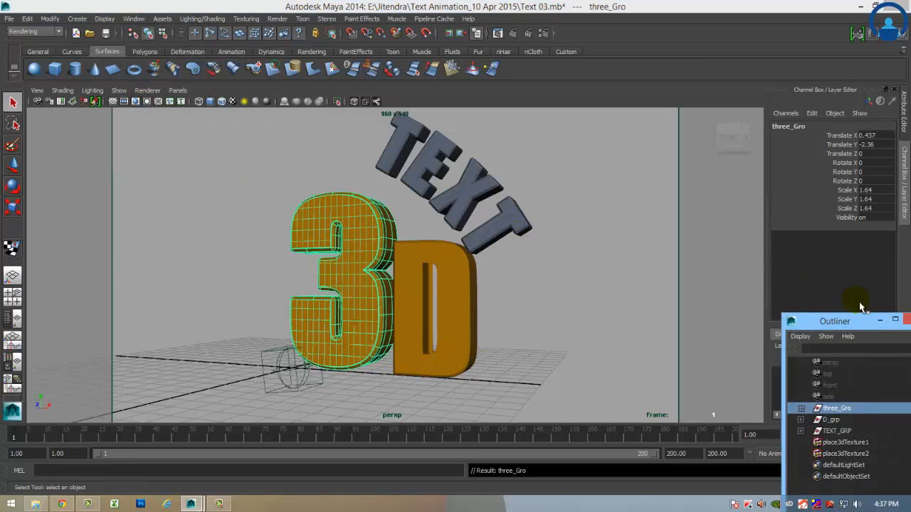
pyautogui.moveTo(816, 314); pyautogui.dragTo(598, 187)
# - Freeze the transformations of the three_Gro, D_grp and TEXT_GRP groups
pyautogui.click(639, 291)
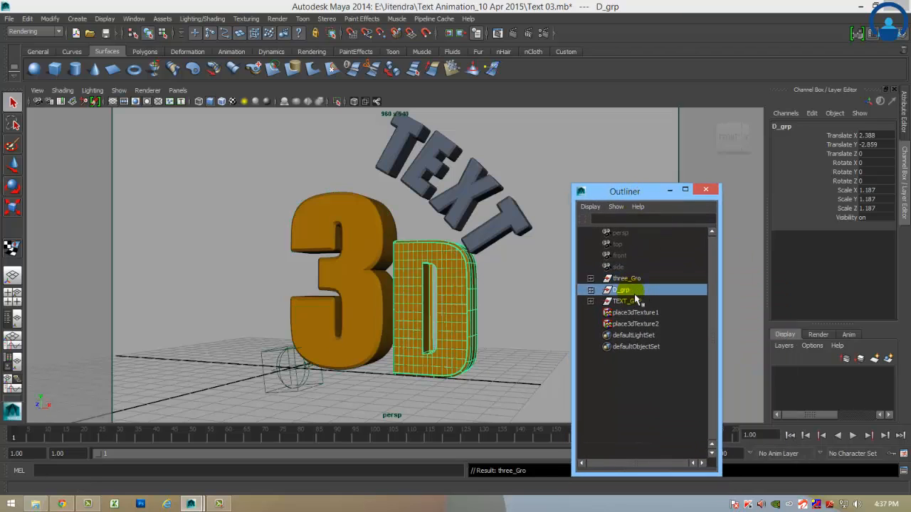
pyautogui.click(634, 301)
pyautogui.click(635, 283)
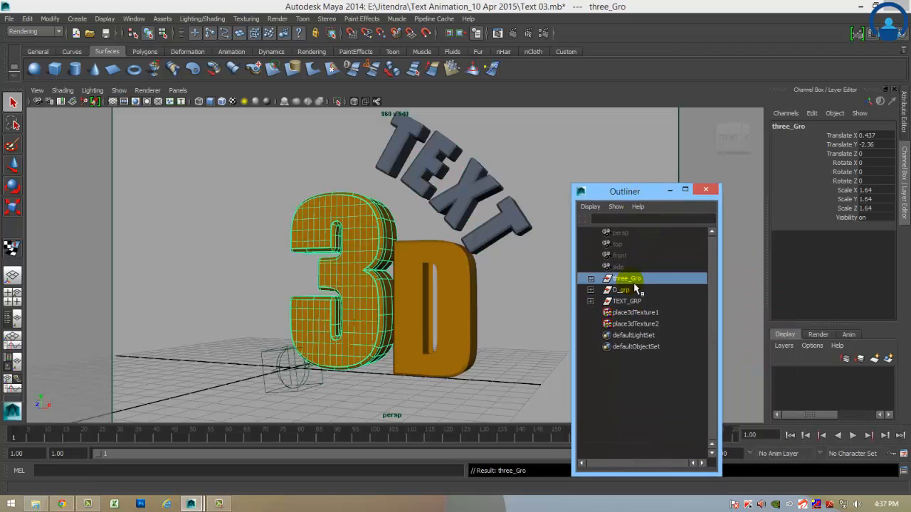
pyautogui.keyDown('ctrl'); pyautogui.click(635, 289); pyautogui.keyUp('ctrl')
pyautogui.keyDown('ctrl'); pyautogui.click(630, 301); pyautogui.keyUp('ctrl')
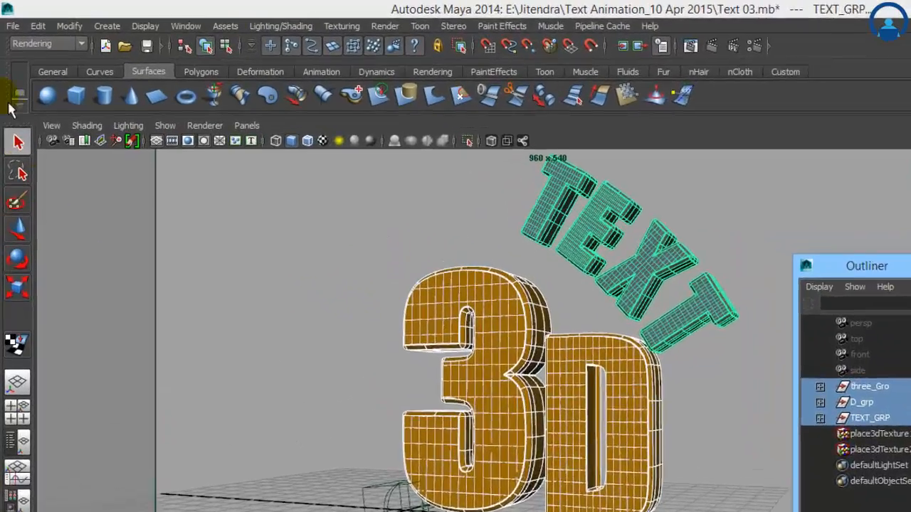
pyautogui.click(67, 27)
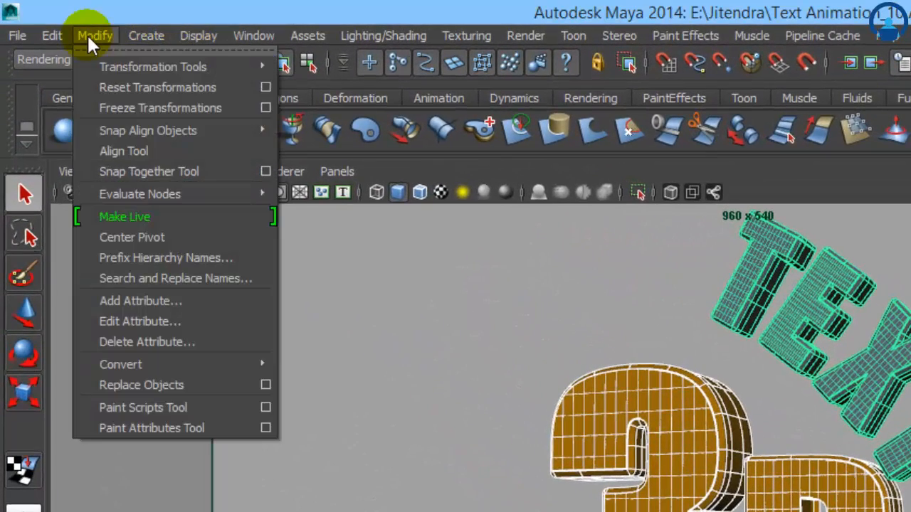
pyautogui.click(150, 114)
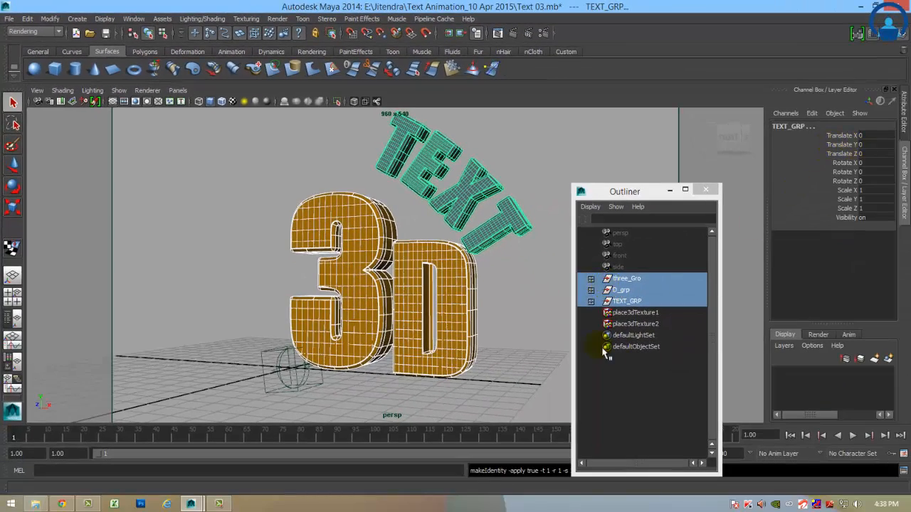
# - Expand TEXT_GRP, inspect the transform values of each letter group in turn, and clear the selection
pyautogui.click(591, 301)
pyautogui.click(640, 313)
pyautogui.click(642, 324)
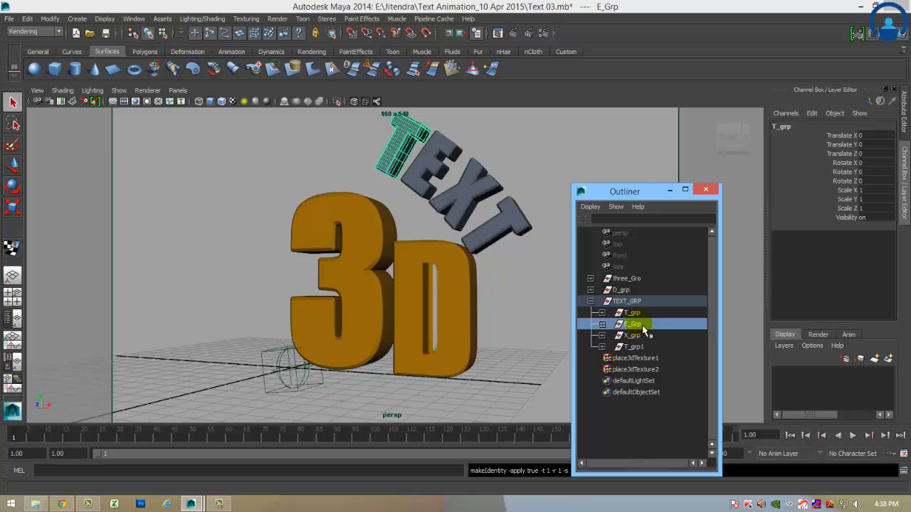
pyautogui.click(644, 335)
pyautogui.click(646, 347)
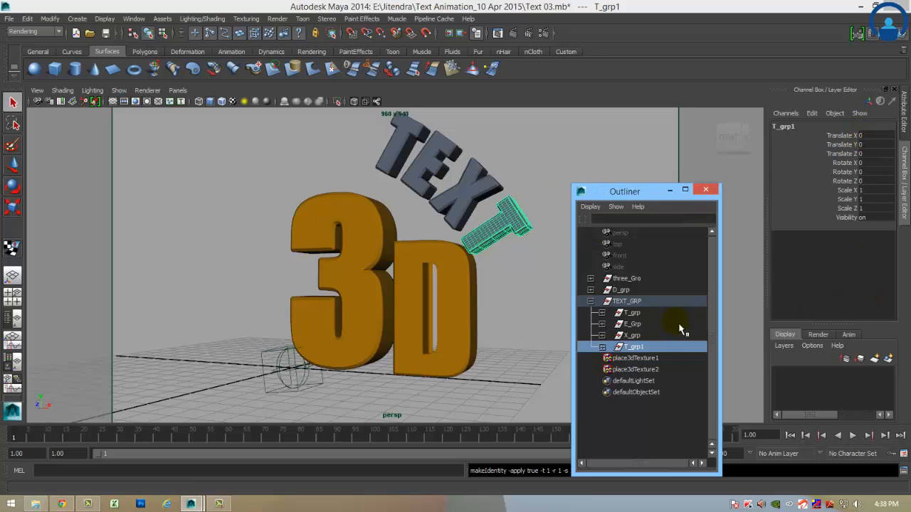
pyautogui.click(508, 360)
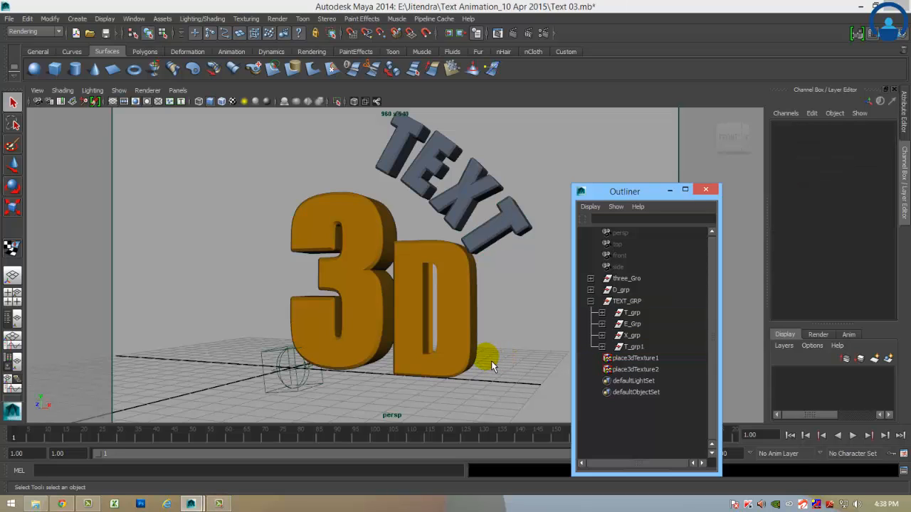
# - Select every group from three_Gro down to T_grp1, including TEXT_GRP and its letter groups
pyautogui.moveTo(612, 192); pyautogui.dragTo(692, 145)
pyautogui.click(704, 233)
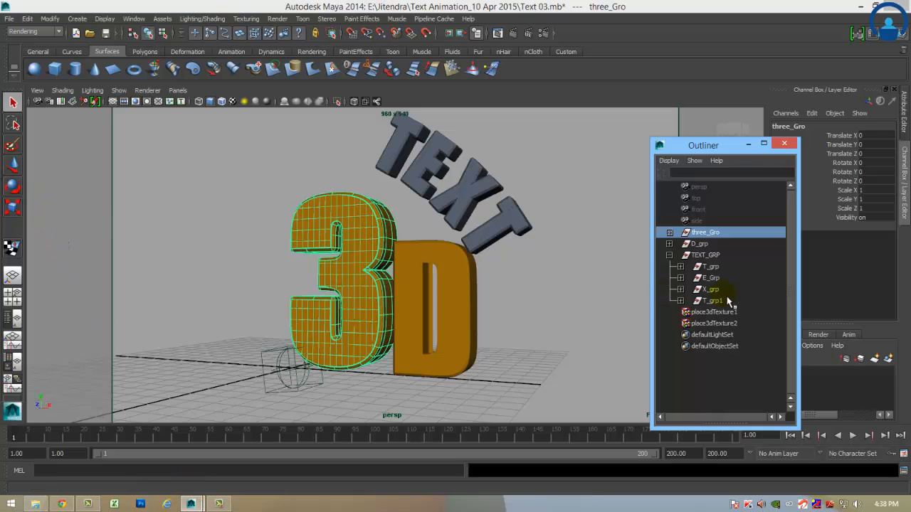
pyautogui.moveTo(726, 300); pyautogui.dragTo(708, 232)
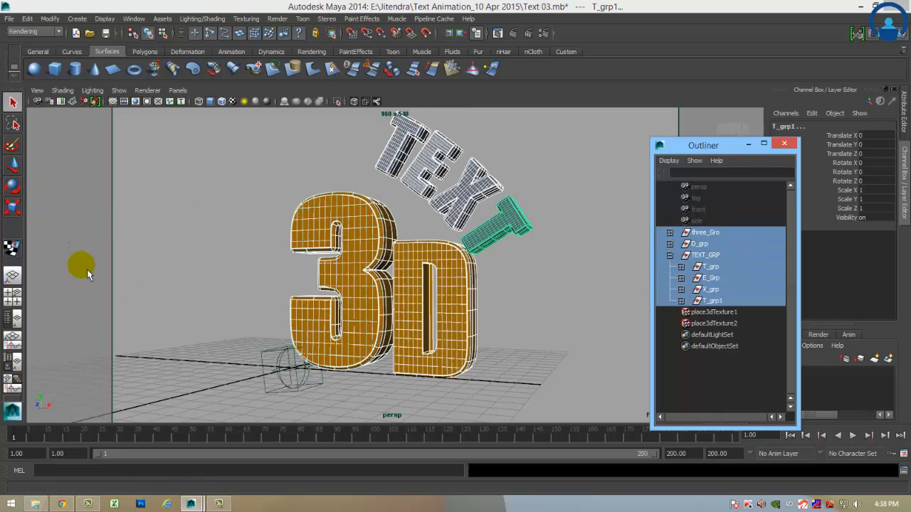
# - Try rotating the selected groups about Y to check their pivots, and undo the rotation
pyautogui.click(14, 164)
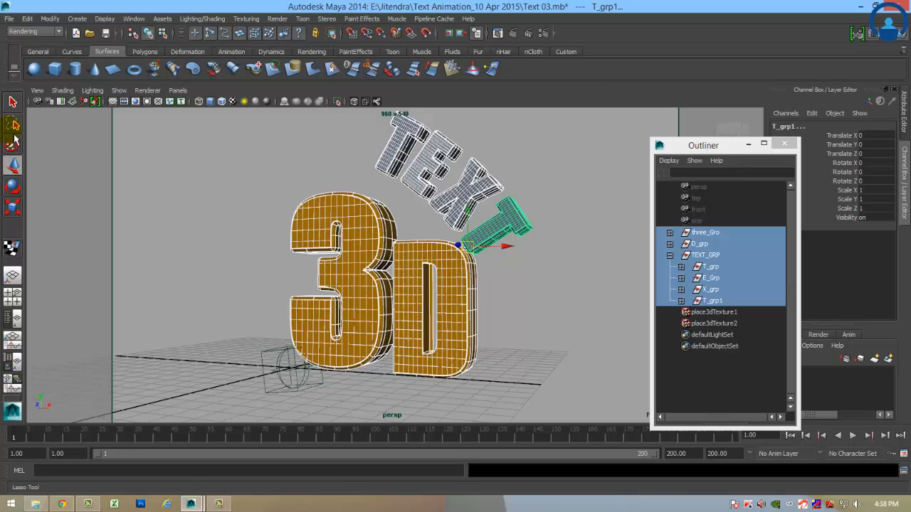
pyautogui.click(20, 187)
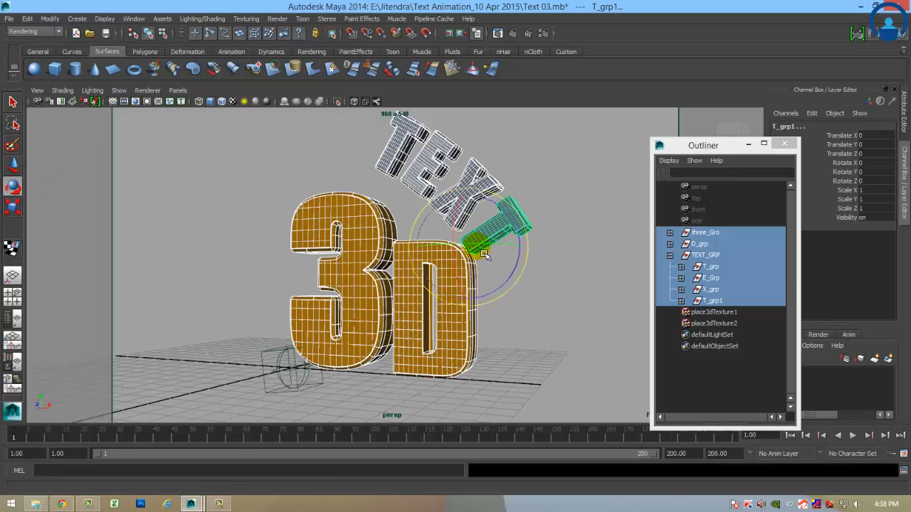
pyautogui.moveTo(514, 264); pyautogui.dragTo(460, 280)
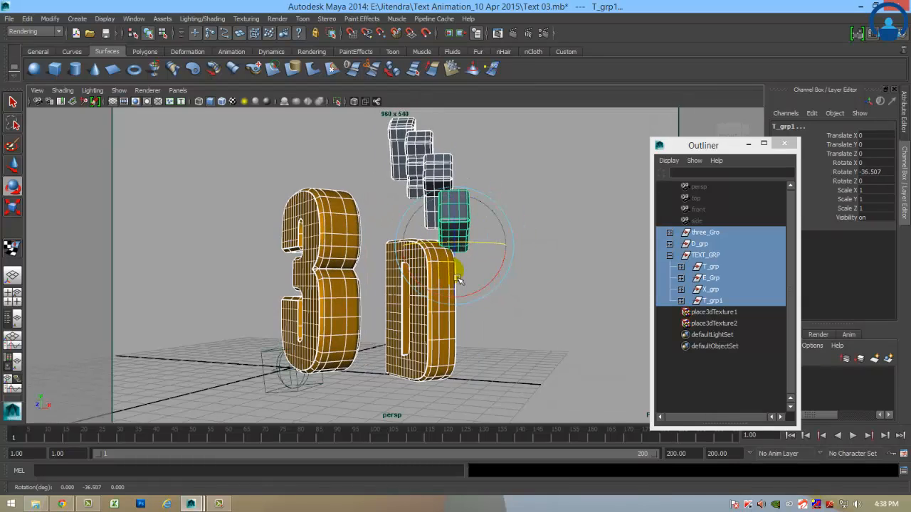
pyautogui.hotkey('ctrl', 'z')
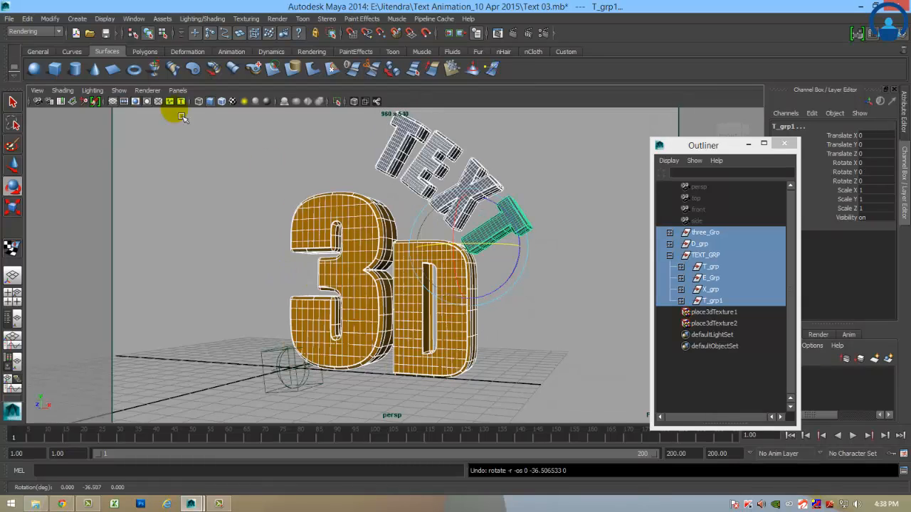
# - Center the pivots of all selected number and letter groups
pyautogui.click(50, 19)
pyautogui.click(72, 123)
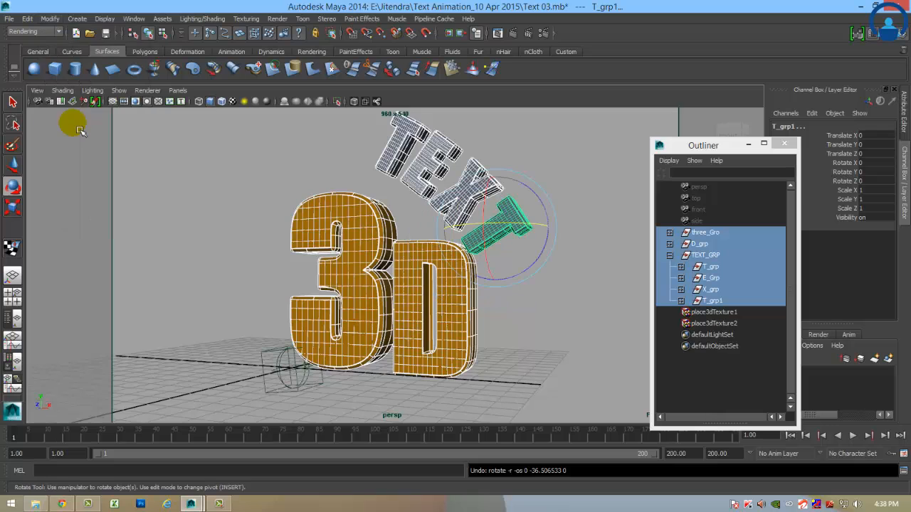
# - Check the Rotate Tool settings, try a small Z rotation on the selected groups, and undo it
pyautogui.doubleClick(14, 188)
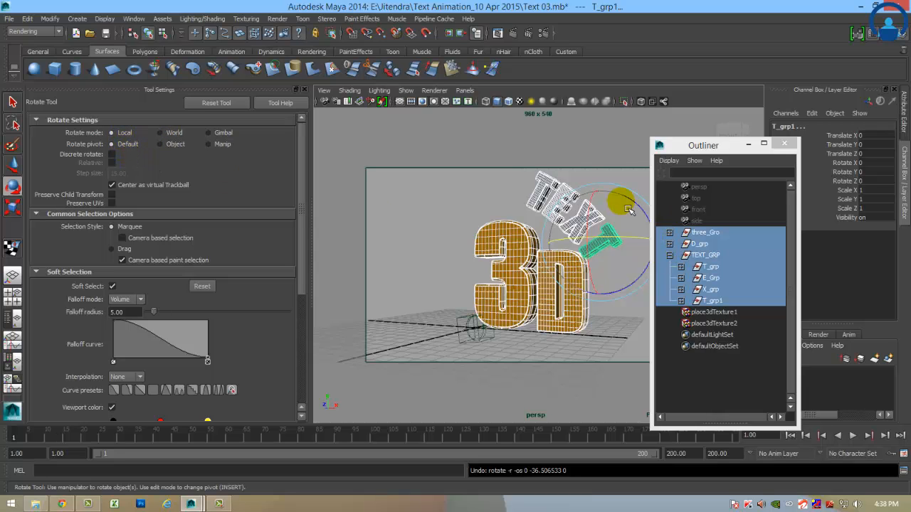
pyautogui.moveTo(638, 212)
pyautogui.mouseDown()
pyautogui.moveTo(655, 232)
pyautogui.moveTo(640, 226)
pyautogui.moveTo(637, 203)
pyautogui.mouseUp()
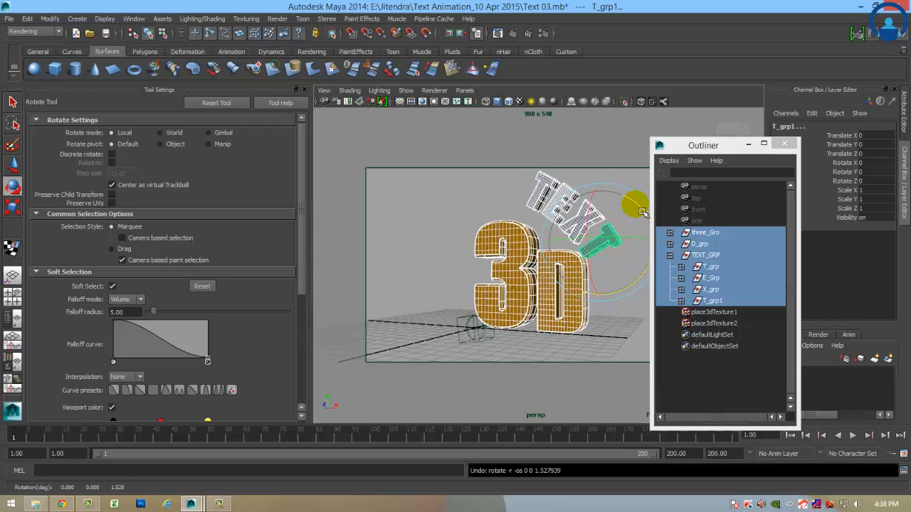
pyautogui.click(302, 89)
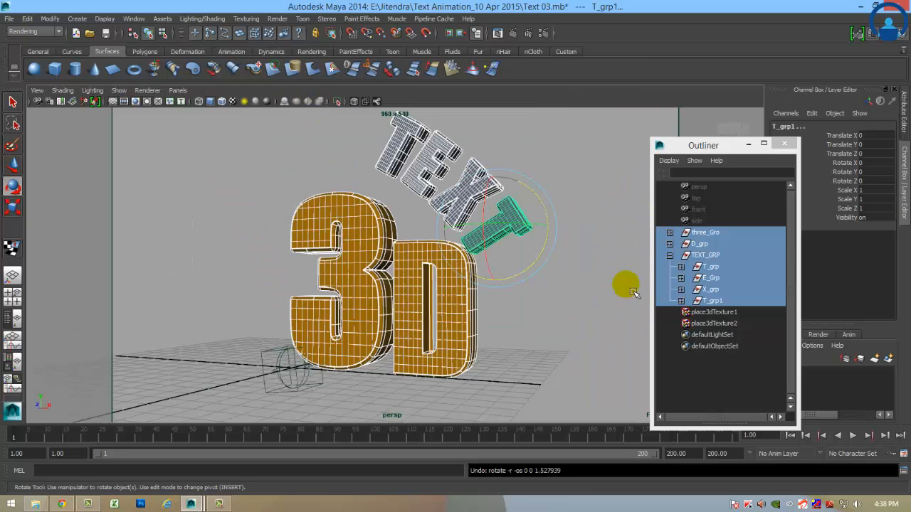
# - Minimize the Outliner and clear the selection
pyautogui.click(748, 144)
pyautogui.click(613, 303)
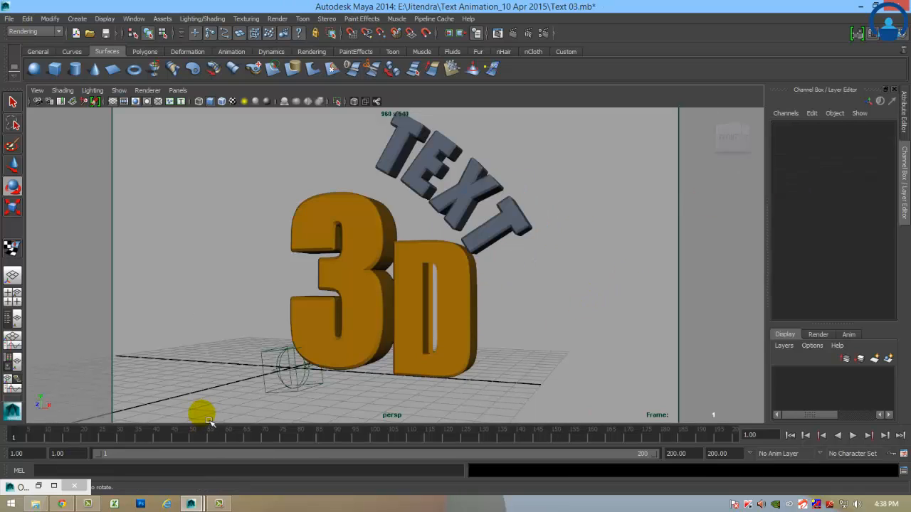
# - Key all channels of the number 3 group (three_Gro) at frame 100
pyautogui.click(399, 352)
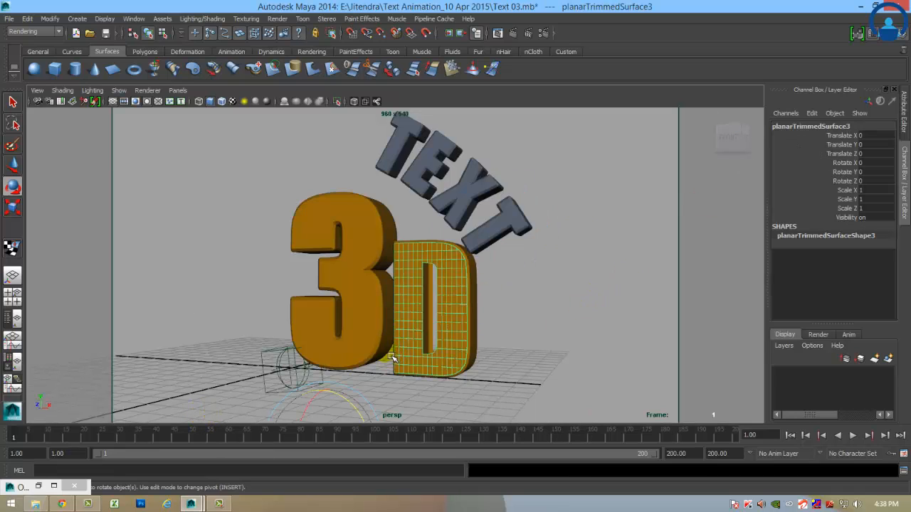
pyautogui.press('Up')
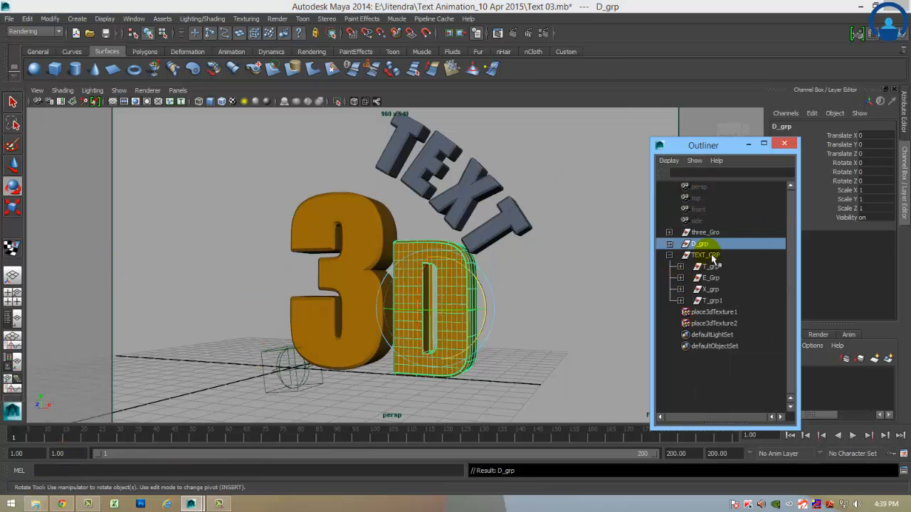
pyautogui.click(711, 233)
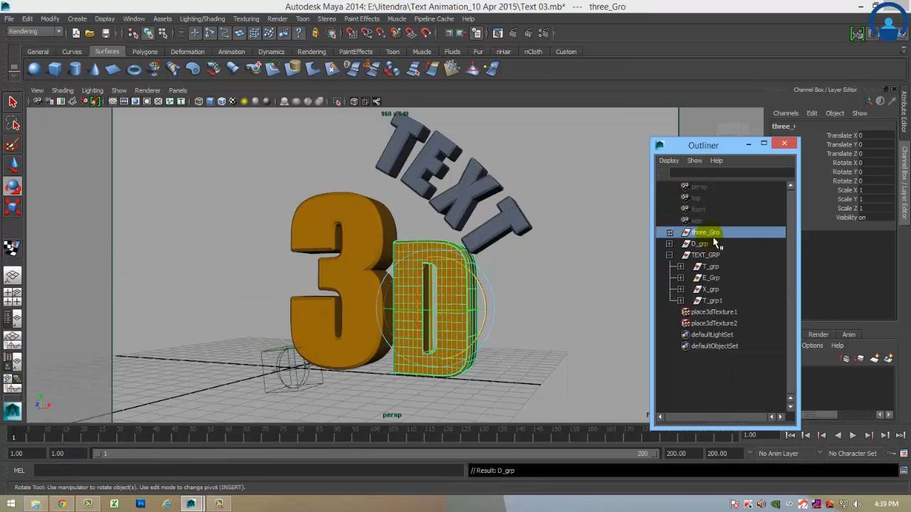
pyautogui.click(13, 166)
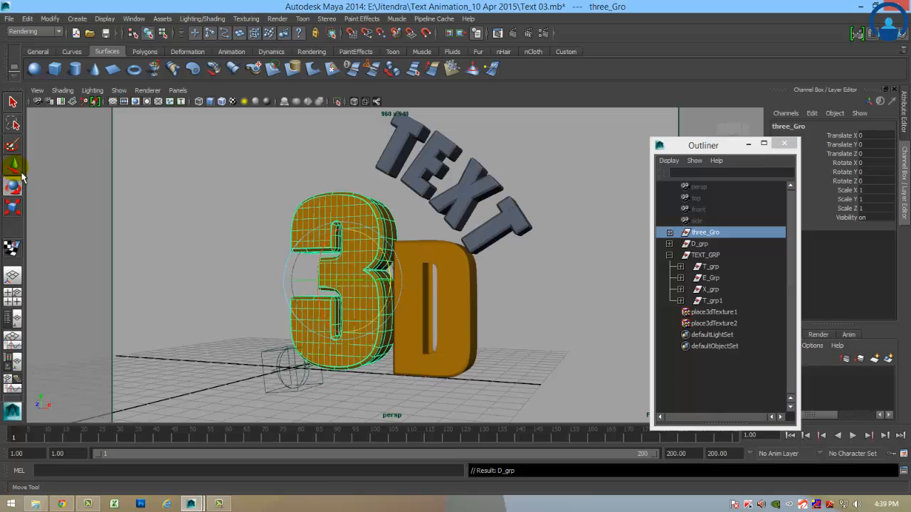
pyautogui.click(287, 439)
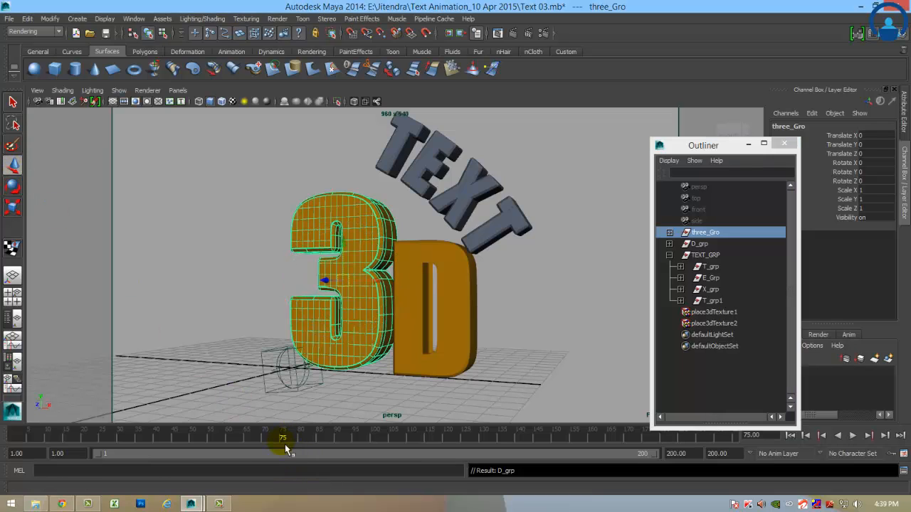
pyautogui.moveTo(303, 442); pyautogui.dragTo(374, 448)
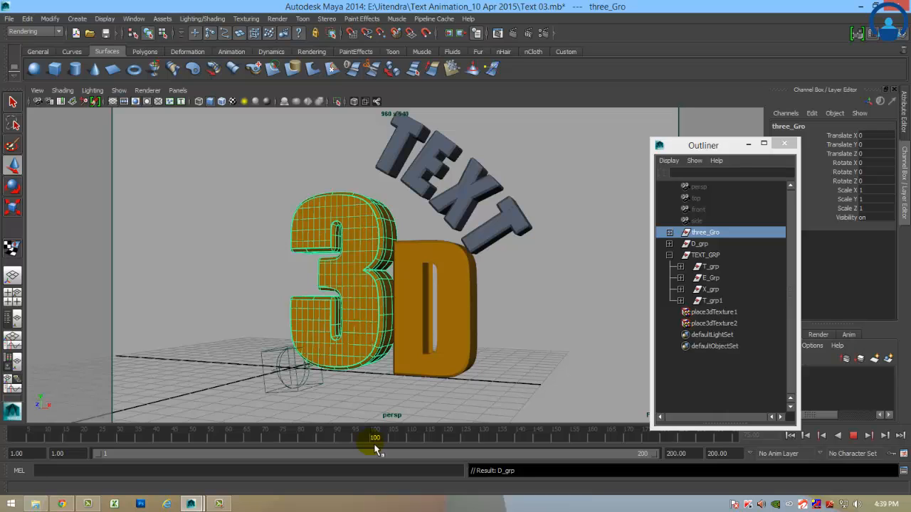
pyautogui.click(786, 113)
pyautogui.click(792, 135)
# - Select D_grp and key all its channels at frame 100
pyautogui.click(755, 244)
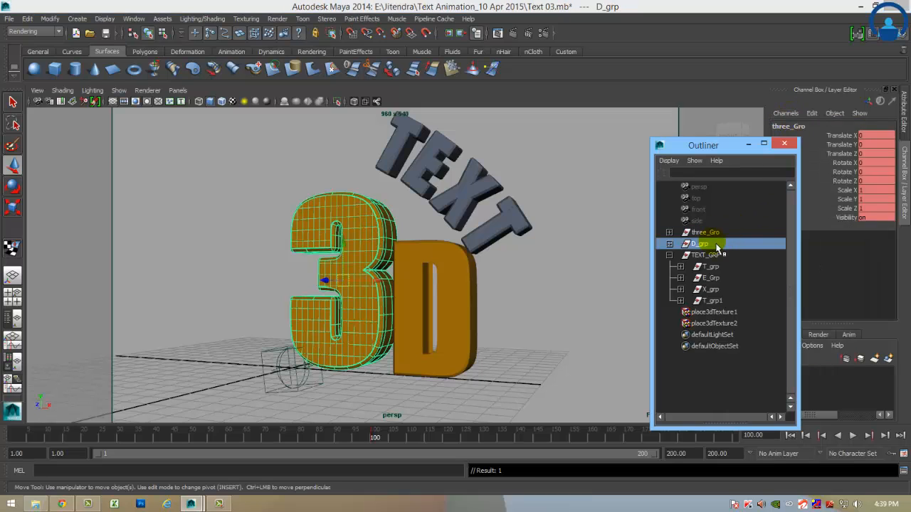
pyautogui.click(789, 114)
pyautogui.click(793, 135)
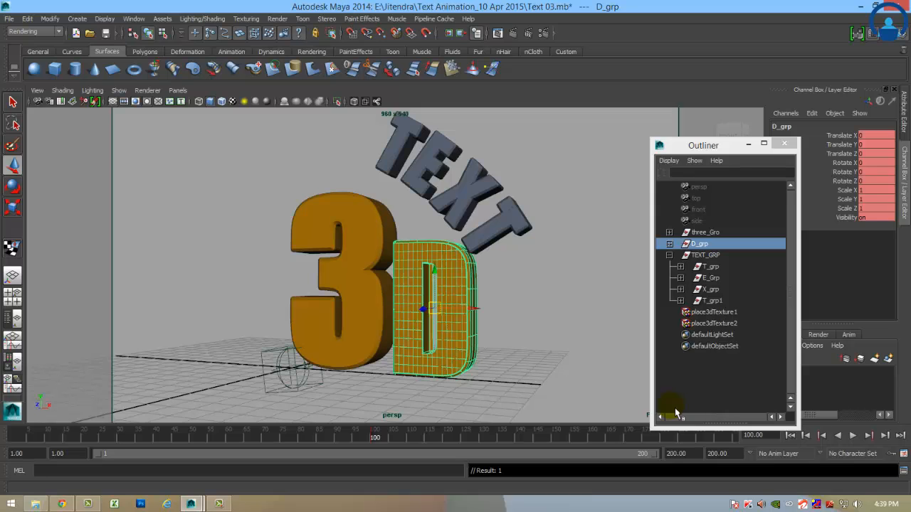
# - Try moving D_grp forward about 7.3 units in Z in the four-view layout, and return to frame 1
pyautogui.press('space')
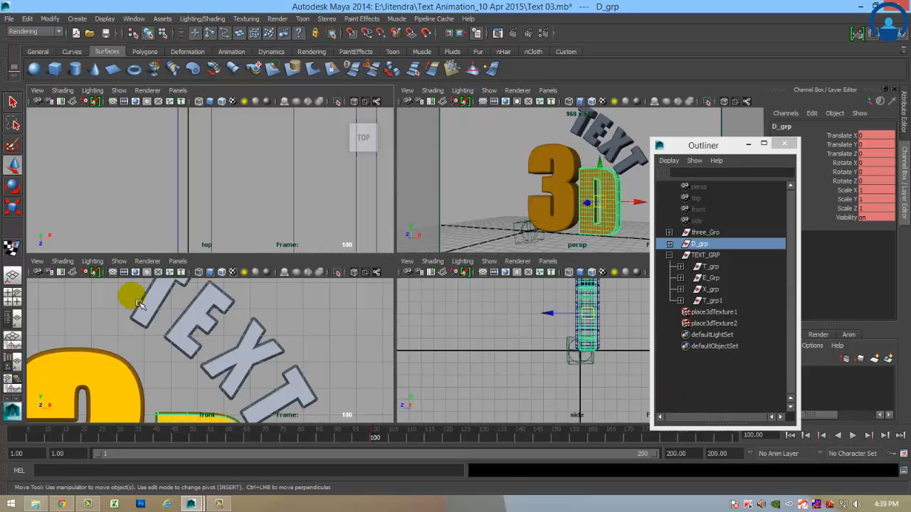
pyautogui.keyDown('alt'); pyautogui.moveTo(261, 220); pyautogui.dragTo(240, 191, button='right'); pyautogui.keyUp('alt')
pyautogui.moveTo(293, 223); pyautogui.dragTo(303, 305)
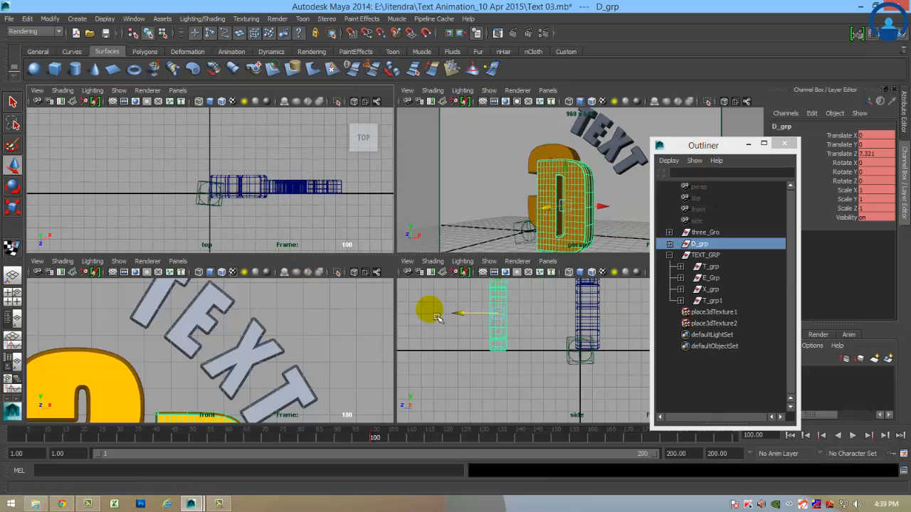
pyautogui.moveTo(39, 441); pyautogui.dragTo(13, 435)
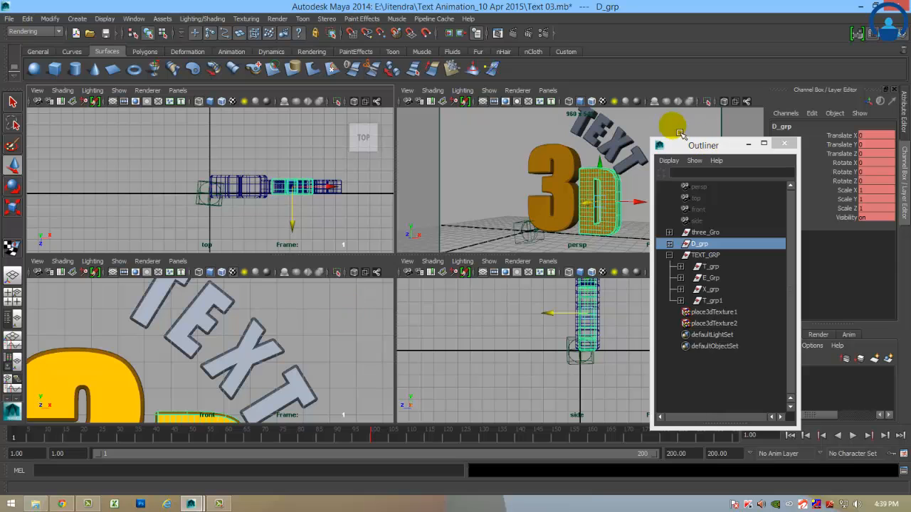
# - Move D_grp in the top view at frame 1 to about X 6.96 and Z 12.91
pyautogui.moveTo(758, 142); pyautogui.dragTo(862, 249)
pyautogui.keyDown('alt'); pyautogui.moveTo(291, 184); pyautogui.dragTo(267, 75, button='middle'); pyautogui.keyUp('alt')
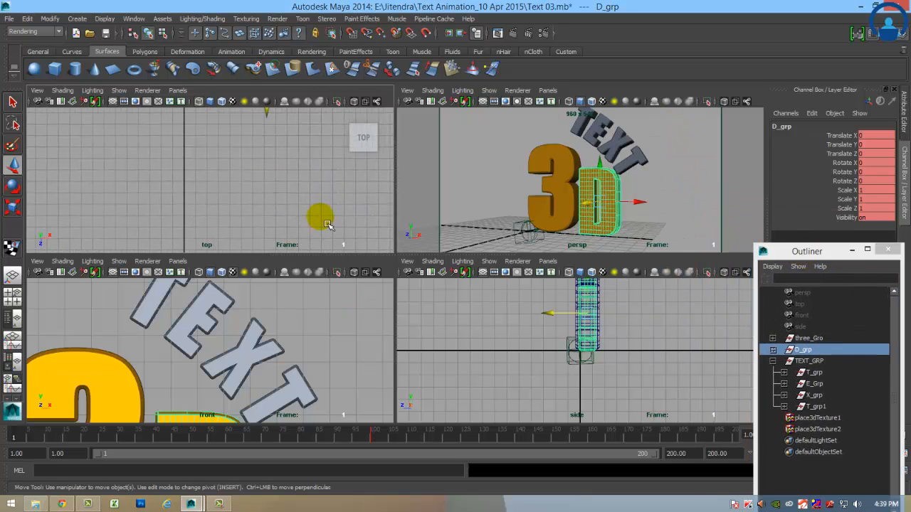
pyautogui.keyDown('alt'); pyautogui.moveTo(327, 223); pyautogui.dragTo(60, 213, button='right'); pyautogui.keyUp('alt')
pyautogui.moveTo(249, 162); pyautogui.dragTo(266, 248)
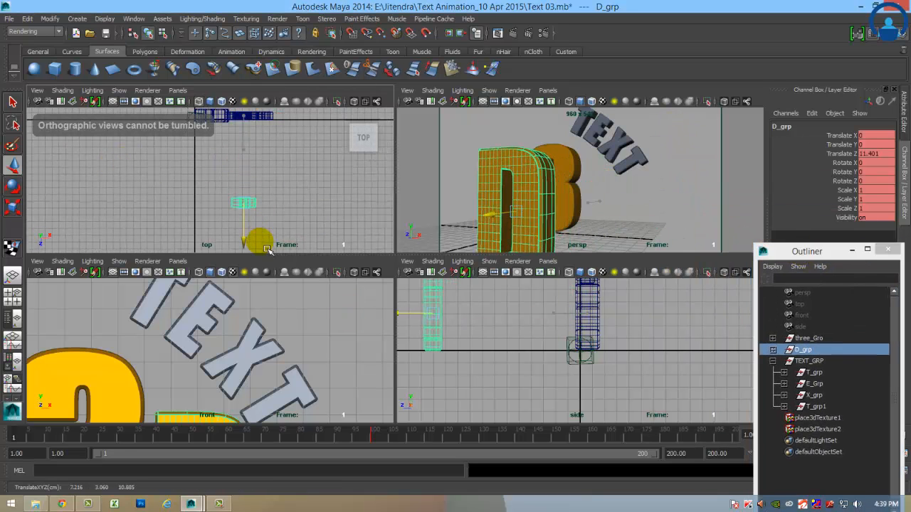
pyautogui.moveTo(289, 210); pyautogui.dragTo(336, 217)
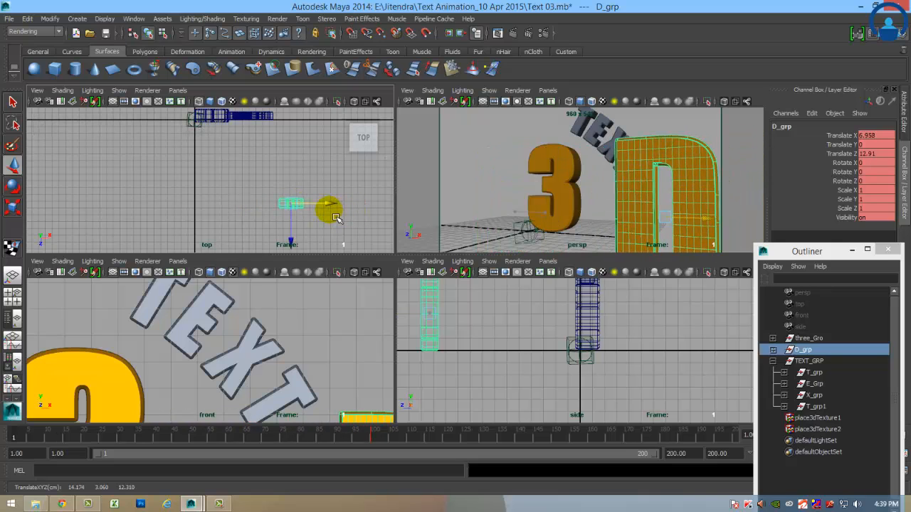
pyautogui.press('e')
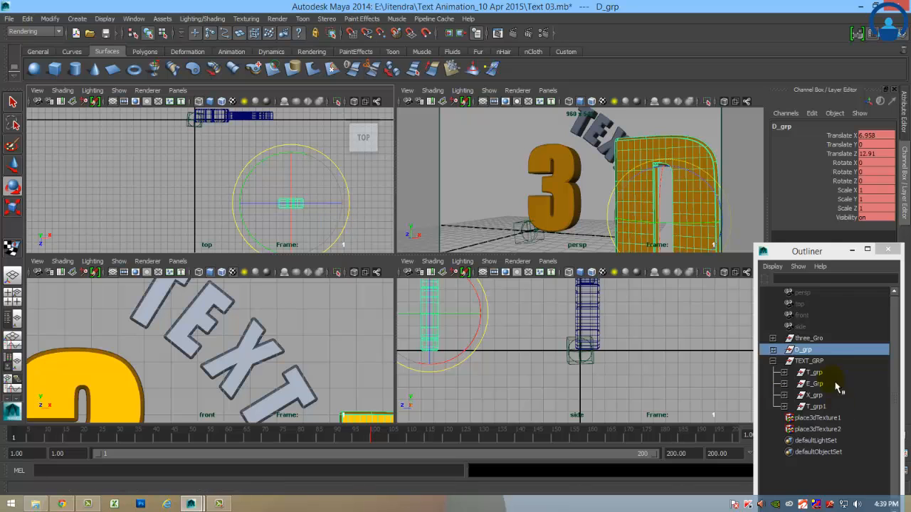
# - Move three_Gro forward in the top view to about Z 16.6 at frame 1
pyautogui.click(810, 339)
pyautogui.press('w')
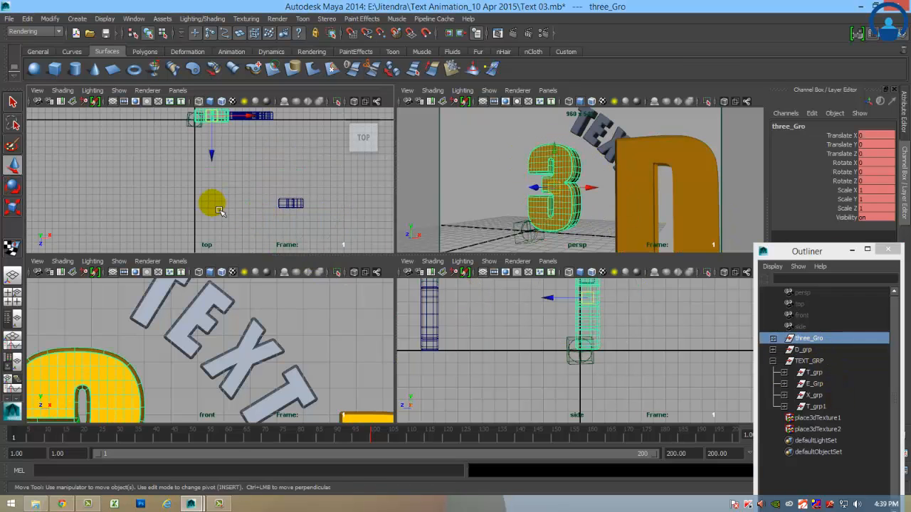
pyautogui.moveTo(219, 170); pyautogui.dragTo(213, 278)
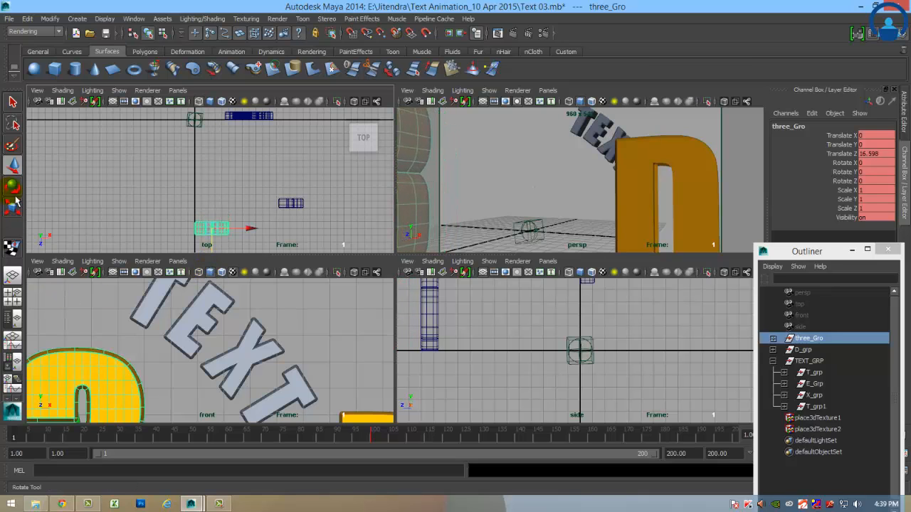
# - Scale three_Gro uniformly by setting its Scale X, Y and Z to 2
pyautogui.keyDown('alt'); pyautogui.moveTo(188, 333); pyautogui.dragTo(51, 309, button='right'); pyautogui.keyUp('alt')
pyautogui.keyDown('alt'); pyautogui.moveTo(342, 391); pyautogui.dragTo(132, 349, button='right'); pyautogui.keyUp('alt')
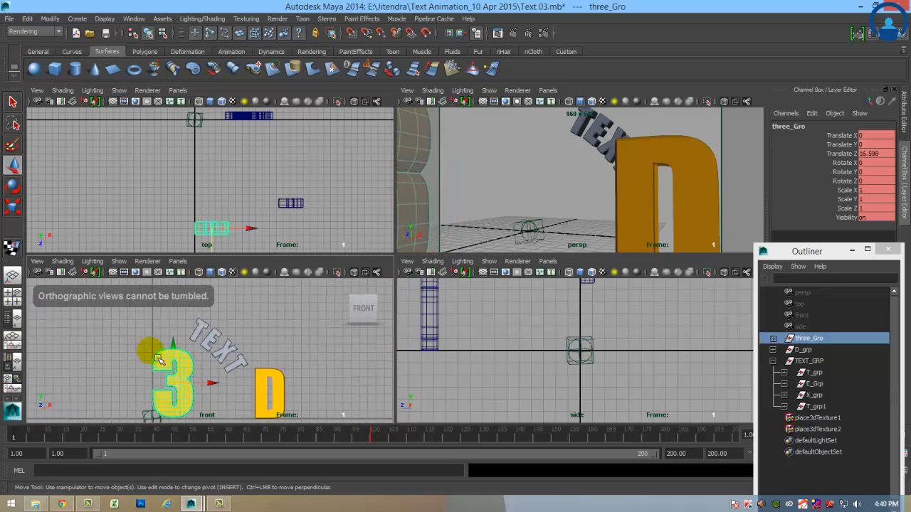
pyautogui.click(12, 208)
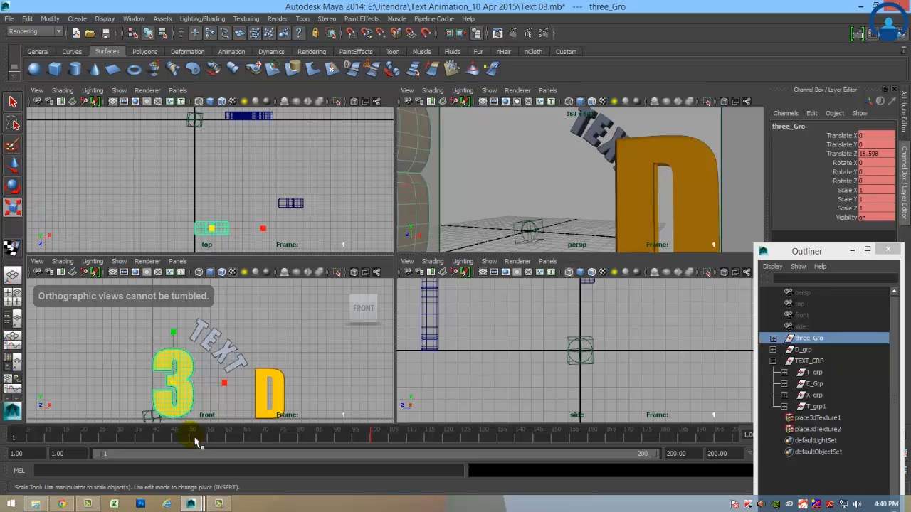
pyautogui.moveTo(173, 385); pyautogui.dragTo(210, 398)
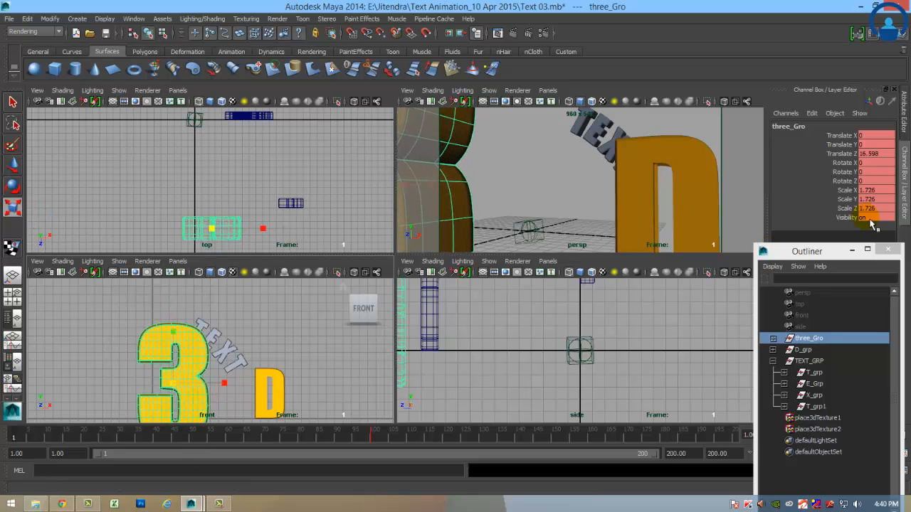
pyautogui.moveTo(871, 208); pyautogui.dragTo(873, 192)
pyautogui.write('2')
pyautogui.press('Return')
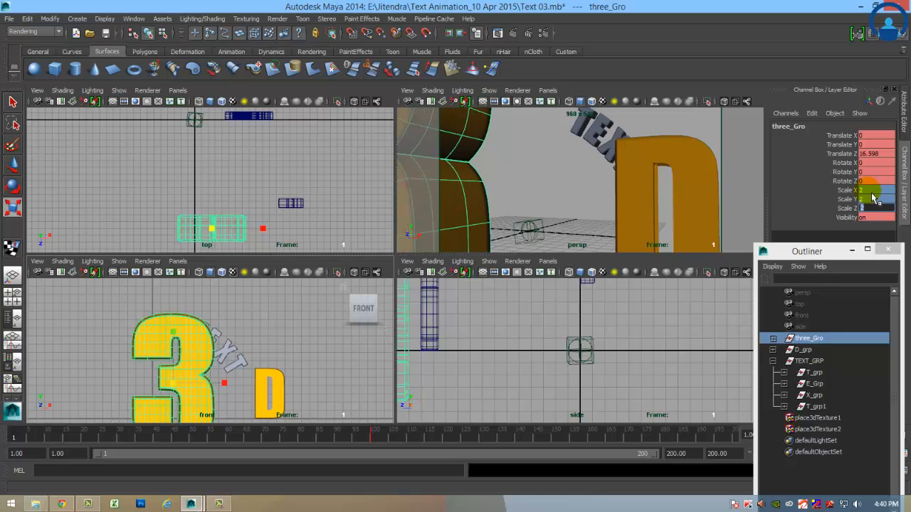
# - Set three_Gro's Rotate Y to -360 and key all its channels at frame 1
pyautogui.click(12, 182)
pyautogui.moveTo(244, 191); pyautogui.dragTo(172, 217)
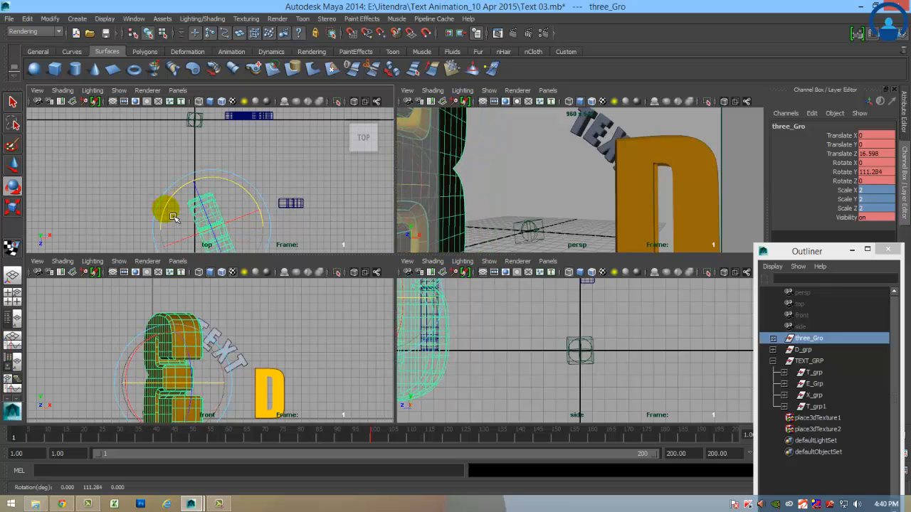
pyautogui.click(874, 173)
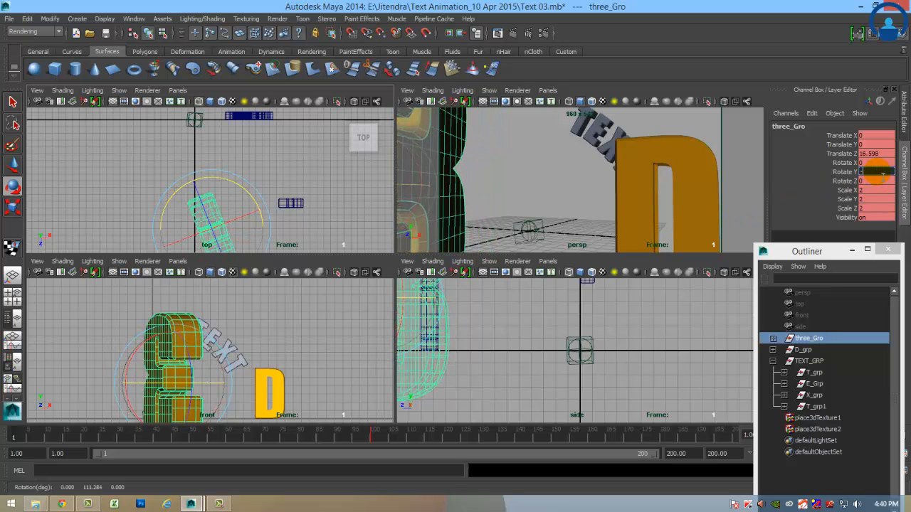
pyautogui.click(786, 114)
# - Maximize the perspective view and scrub the timeline to preview the number 3's animation, ending at frame 1
pyautogui.click(518, 184)
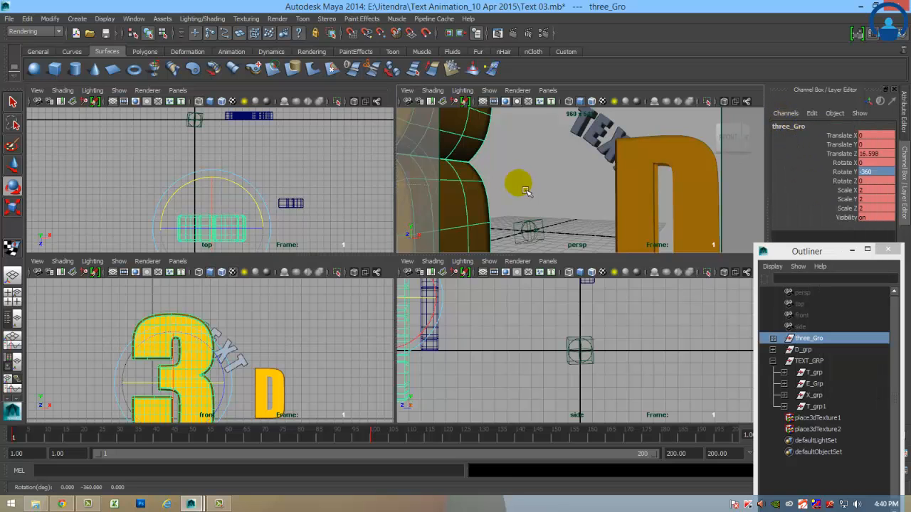
pyautogui.press('space')
pyautogui.moveTo(10, 437); pyautogui.dragTo(6, 462)
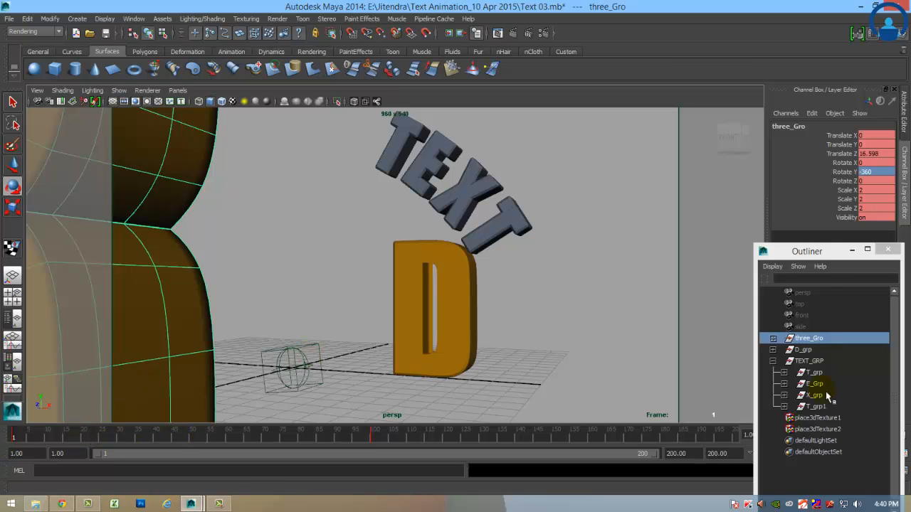
# - Return to the four-view layout and move D_grp to about X 7.88 and Z 16.68 at frame 1
pyautogui.press('space')
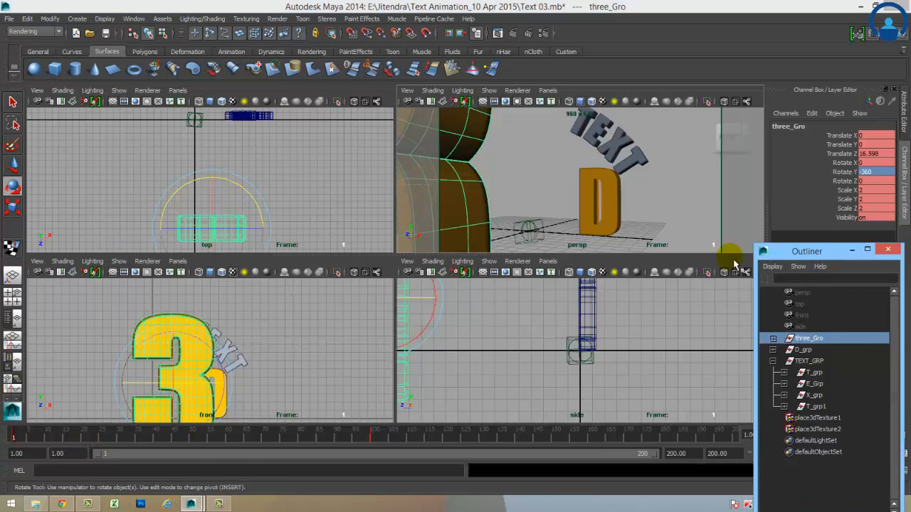
pyautogui.click(803, 349)
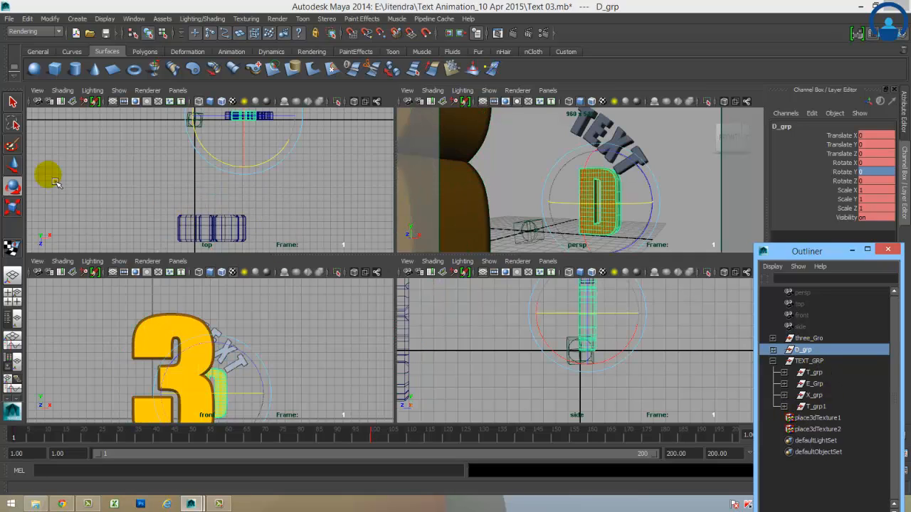
pyautogui.click(13, 164)
pyautogui.moveTo(262, 168); pyautogui.dragTo(343, 254)
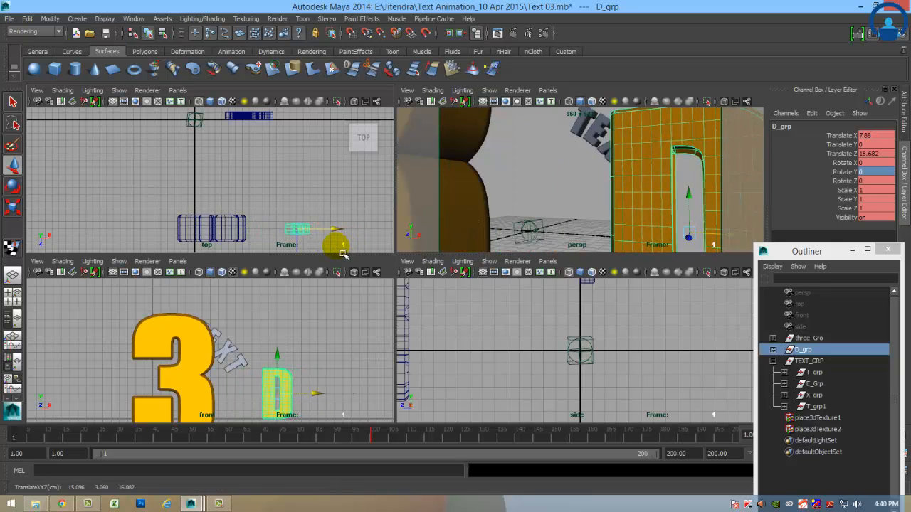
# - Rotate D_grp about its vertical axis by setting Rotate Y to -360
pyautogui.press('e')
pyautogui.moveTo(264, 187); pyautogui.dragTo(262, 217)
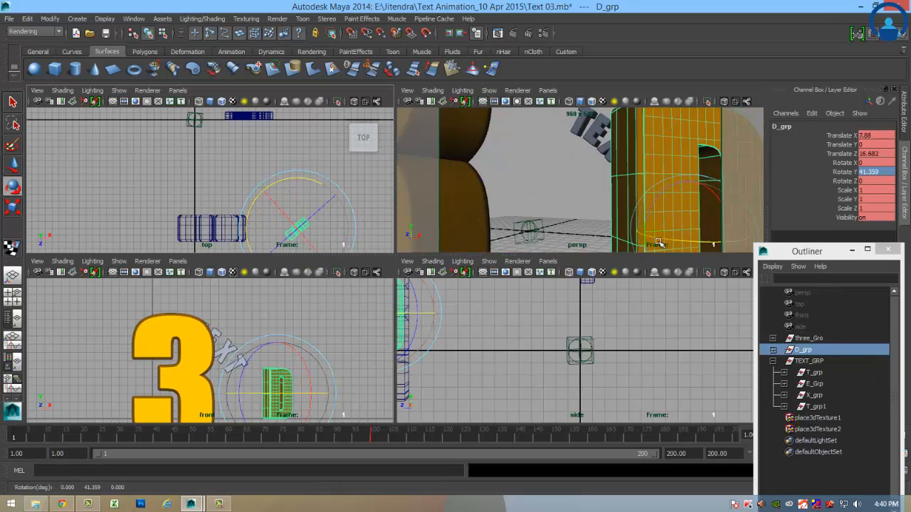
pyautogui.click(881, 171)
pyautogui.write('-360')
pyautogui.press('Return')
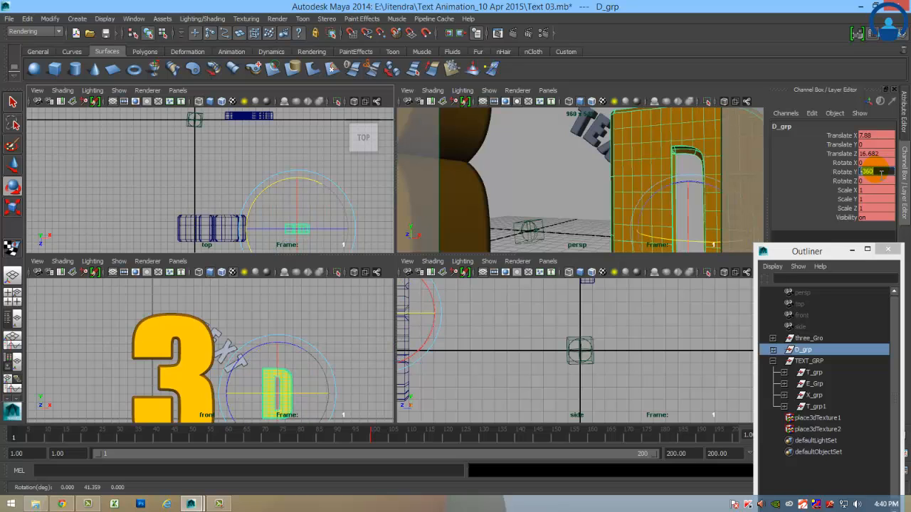
# - Raise D_grp to about Y 1.17, move it forward to about Z 24.73, and key its channels at frame 1
pyautogui.click(14, 168)
pyautogui.moveTo(285, 366); pyautogui.dragTo(287, 356)
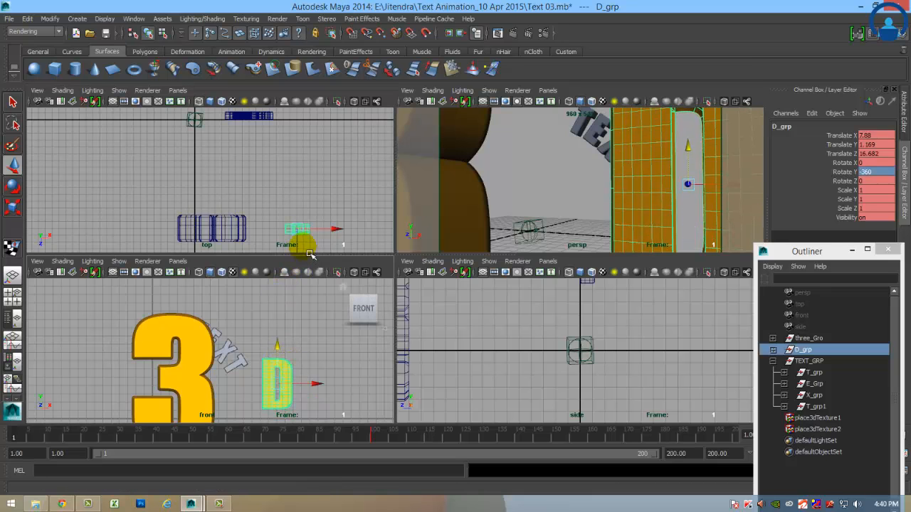
pyautogui.moveTo(299, 247); pyautogui.dragTo(313, 310)
pyautogui.click(785, 113)
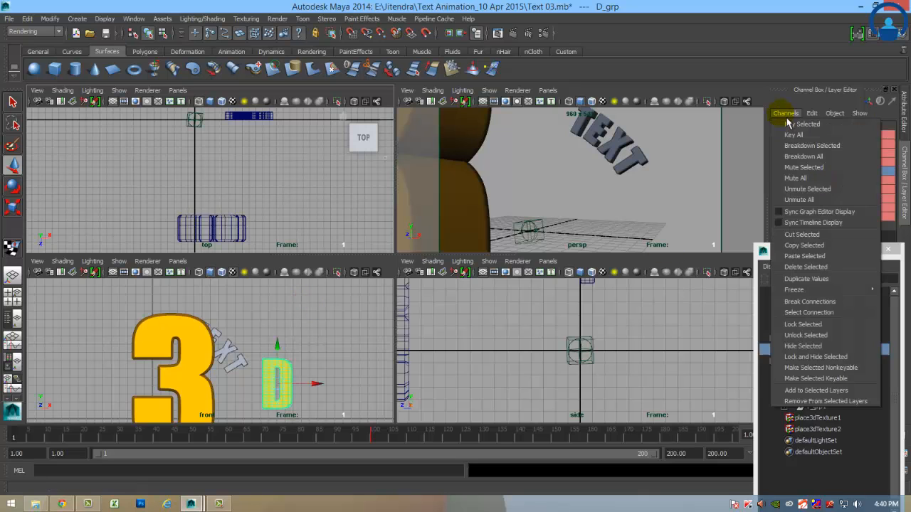
pyautogui.click(776, 126)
# - Minimize the Outliner, move three_Gro forward to about Z 19.53 at frame 1, and key all its channels
pyautogui.click(853, 250)
pyautogui.press('space')
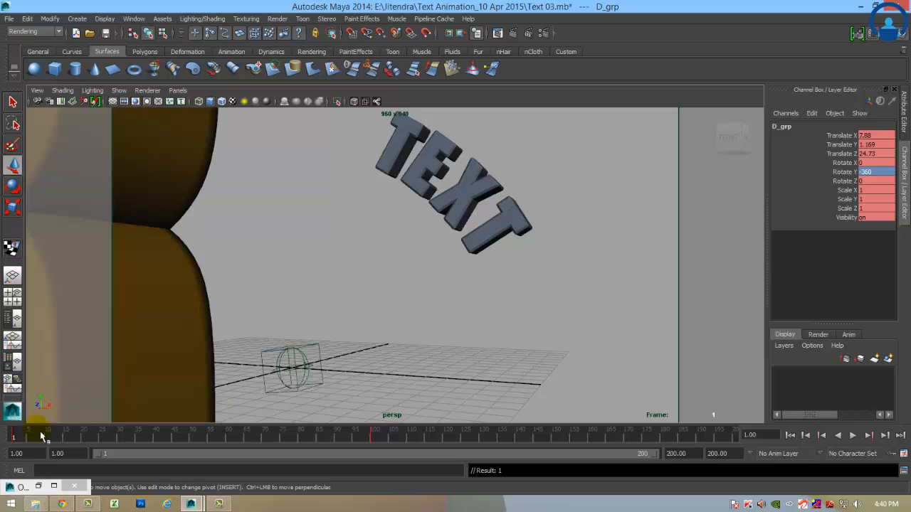
pyautogui.click(155, 379)
pyautogui.press('space')
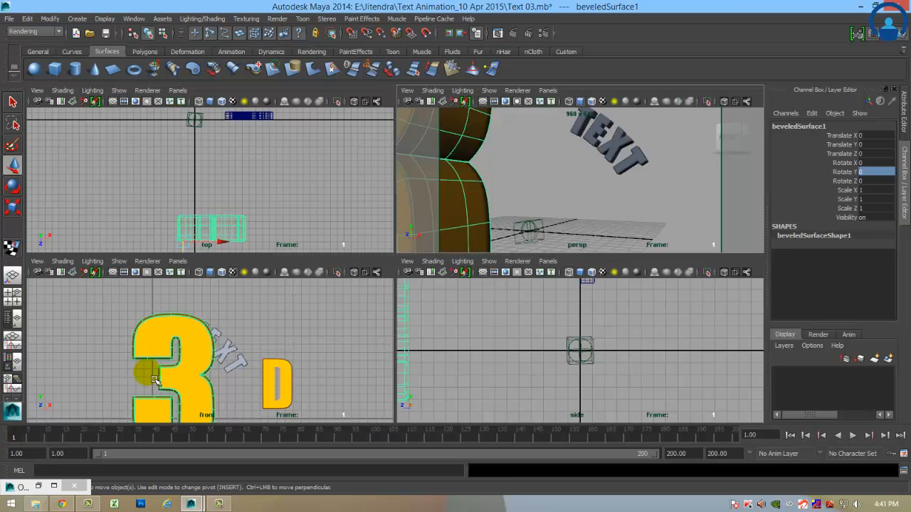
pyautogui.press('Up')
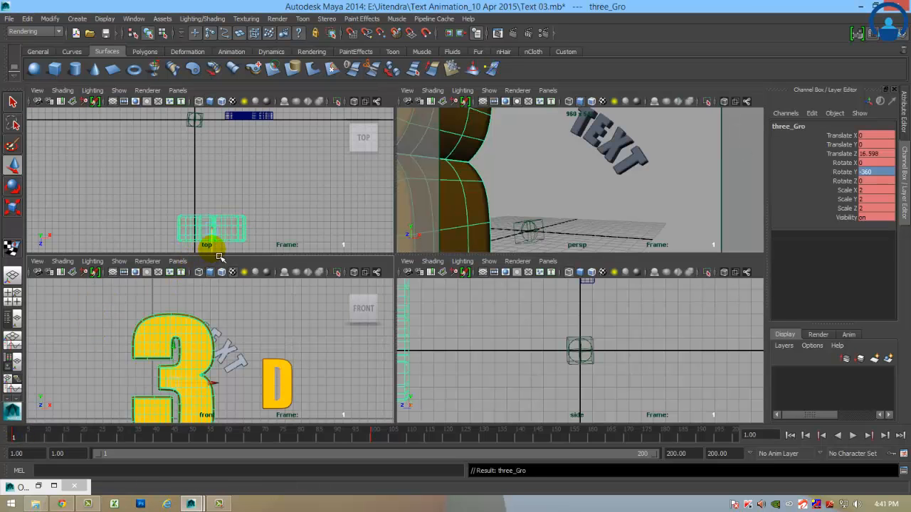
pyautogui.click(786, 114)
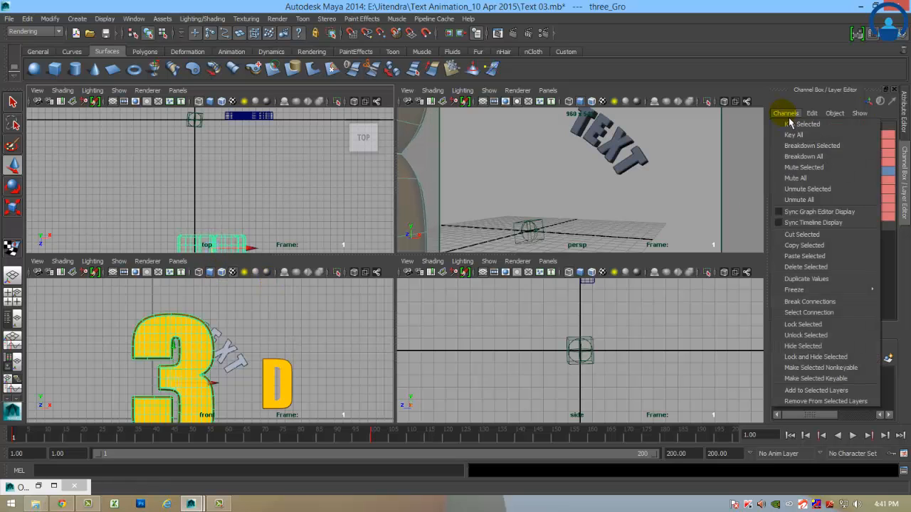
pyautogui.click(793, 135)
# - Play the animation in the maximized perspective view to review both characters flying in, then return to frame 1
pyautogui.press('space')
pyautogui.click(853, 435)
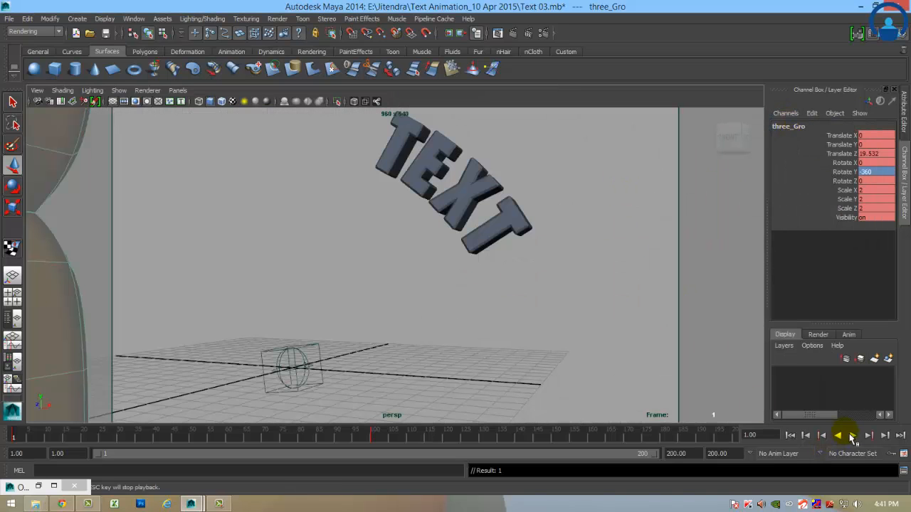
pyautogui.click(856, 438)
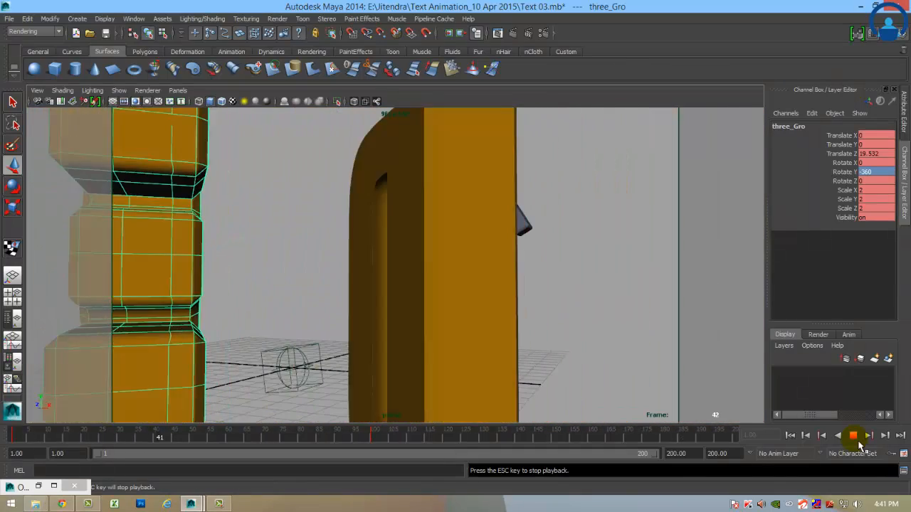
pyautogui.click(859, 442)
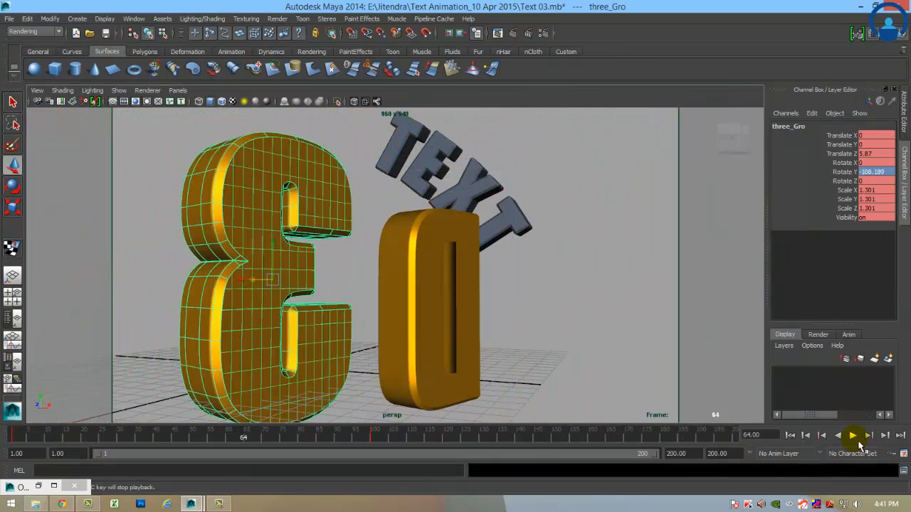
pyautogui.click(10, 438)
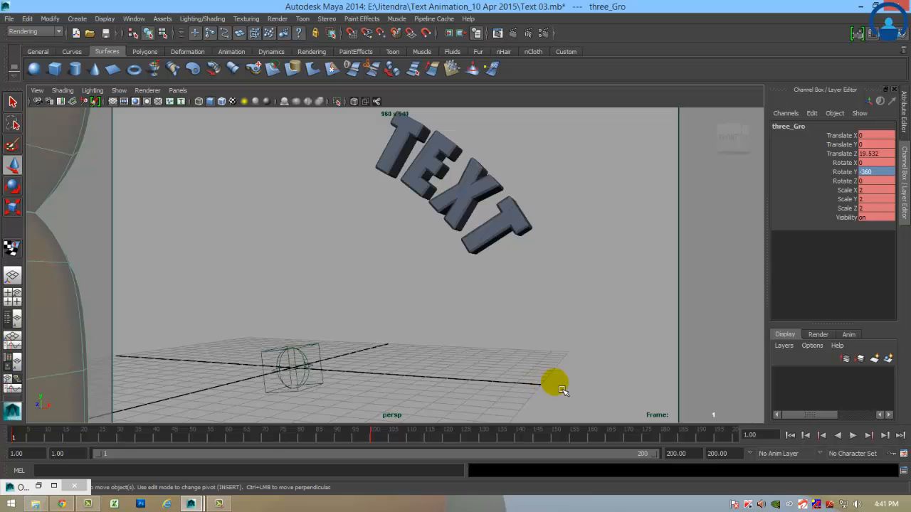
# - Return to the four-view layout and set D_grp's Rotate Y to 360 at frame 1, keying the change
pyautogui.click(31, 345)
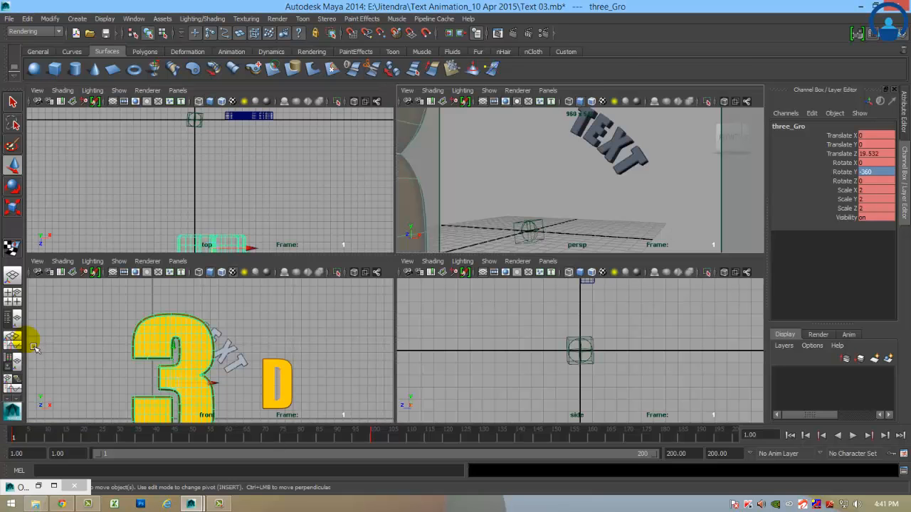
pyautogui.click(281, 393)
pyautogui.press('Up')
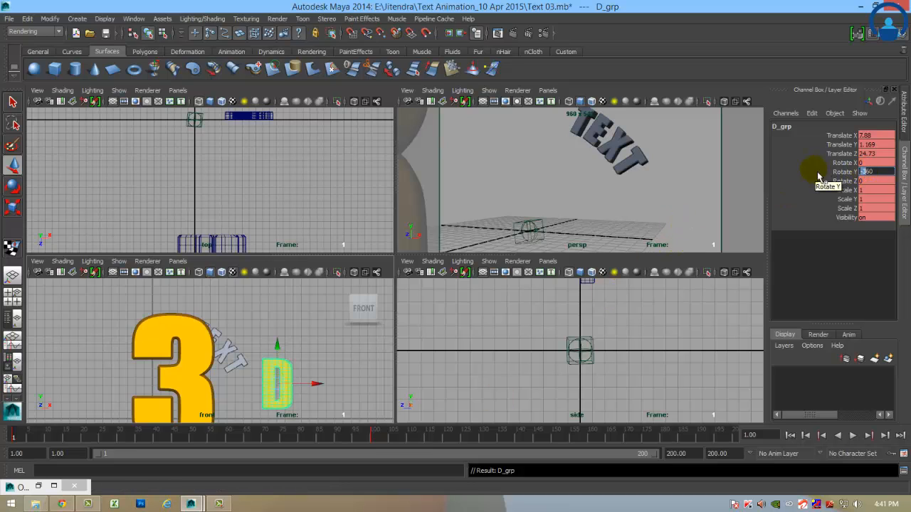
pyautogui.write('60')
pyautogui.press('Return')
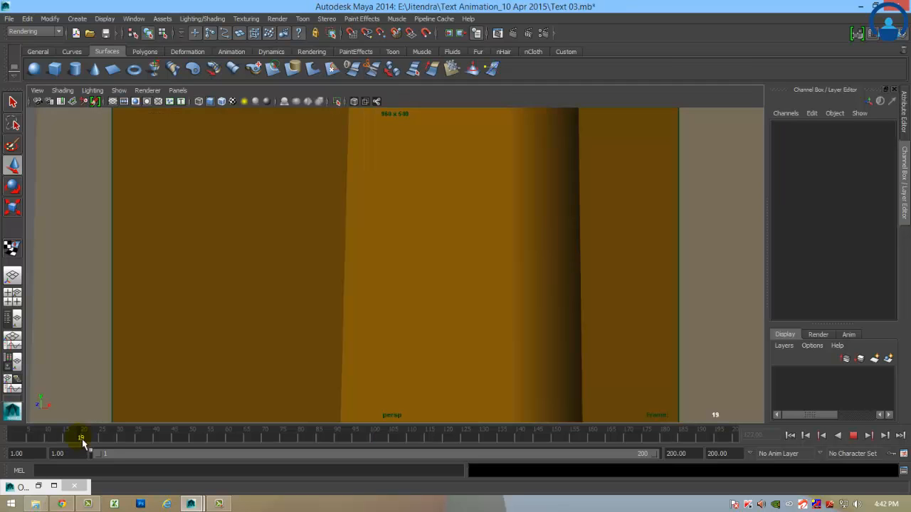
# - Stop playback, return to frame 1, and move D_grp sideways to about X 16.96, keying its new position
pyautogui.click(82, 437)
pyautogui.press('space')
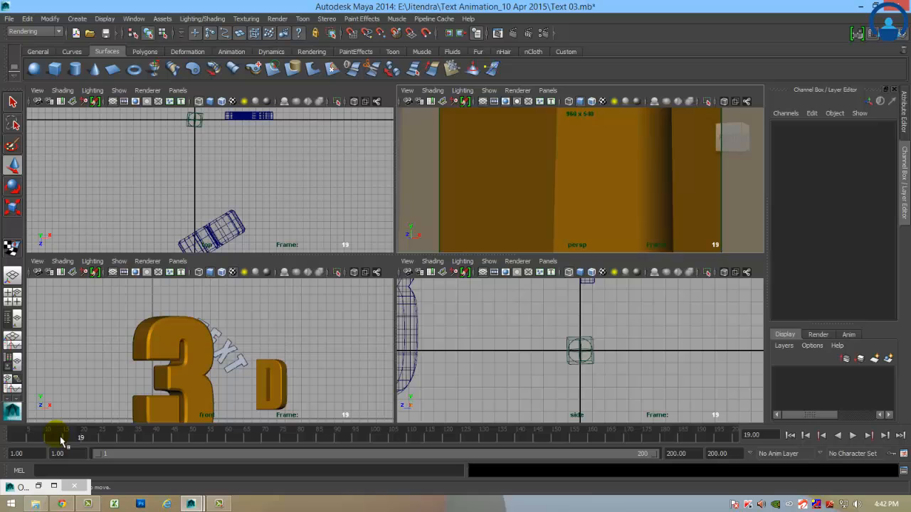
pyautogui.click(10, 430)
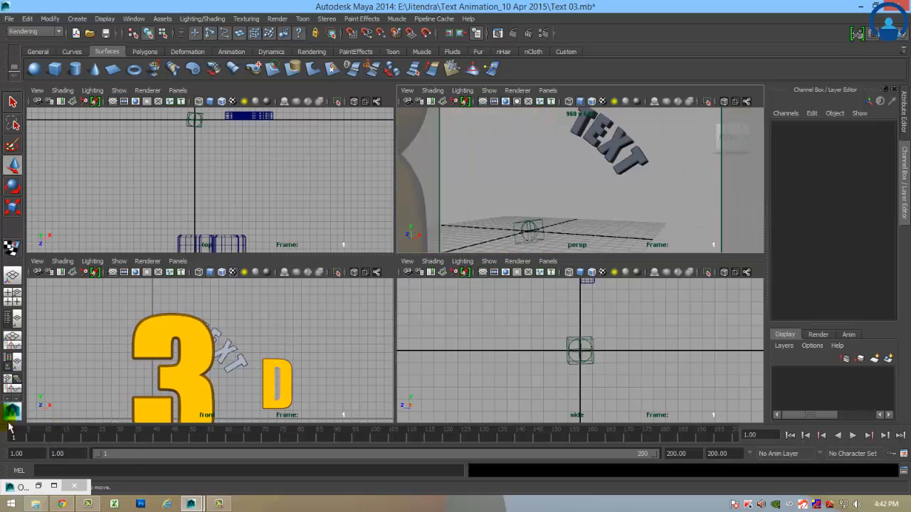
pyautogui.click(291, 384)
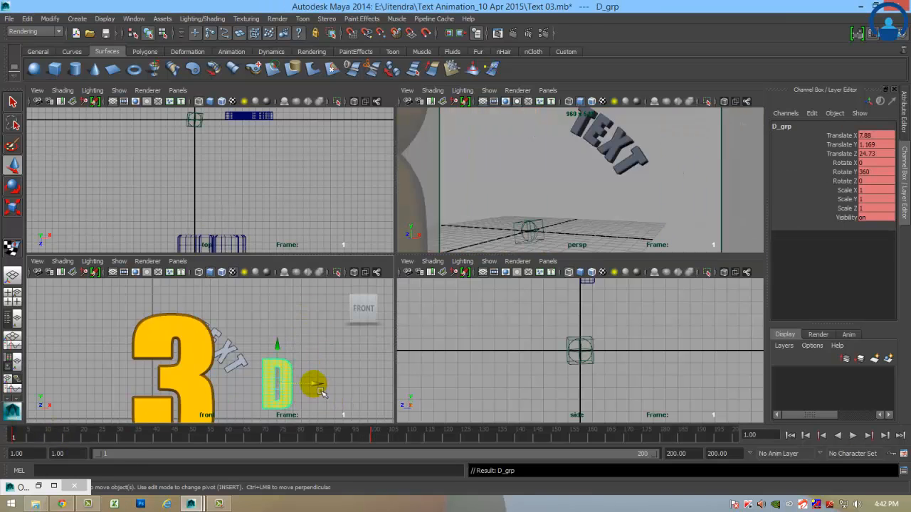
pyautogui.moveTo(315, 383); pyautogui.dragTo(396, 395)
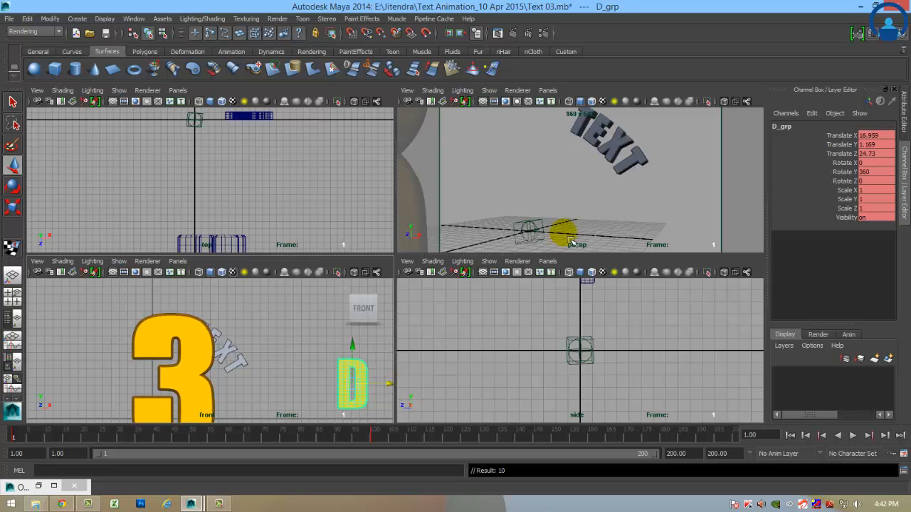
# - Play the animation in the maximized perspective view to check D_grp's revised entrance
pyautogui.press('space')
pyautogui.click(22, 436)
pyautogui.hotkey('alt', 'v')
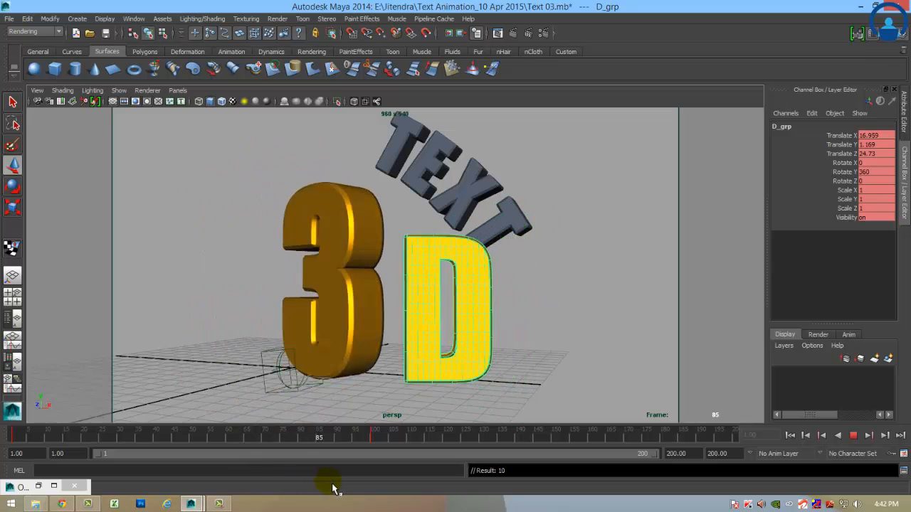
# - Save the scene as a new file named Text 04.mb in the Text Animation_10 Apr 2015 folder
pyautogui.click(9, 18)
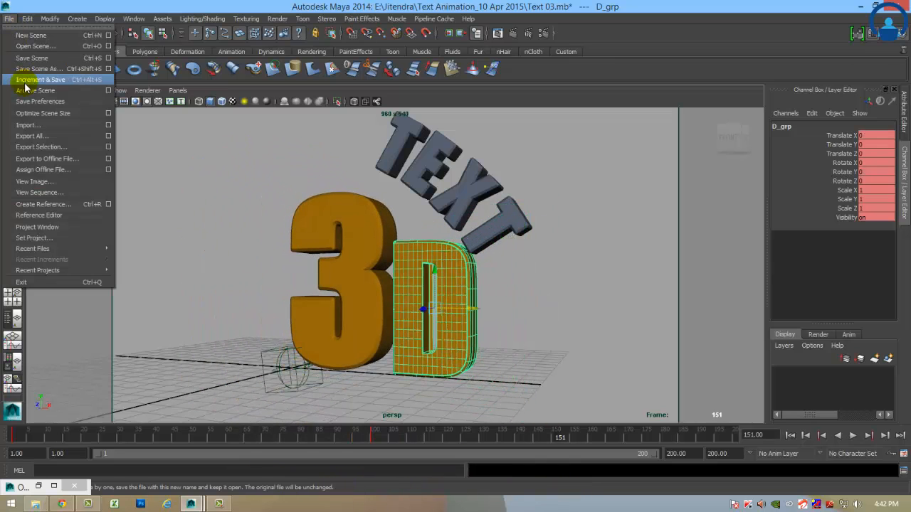
pyautogui.click(27, 69)
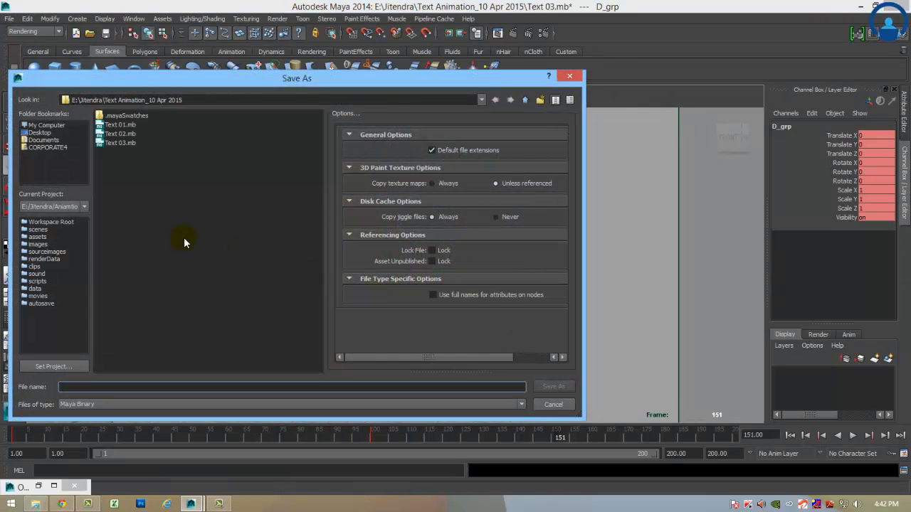
pyautogui.click(118, 143)
pyautogui.click(82, 388)
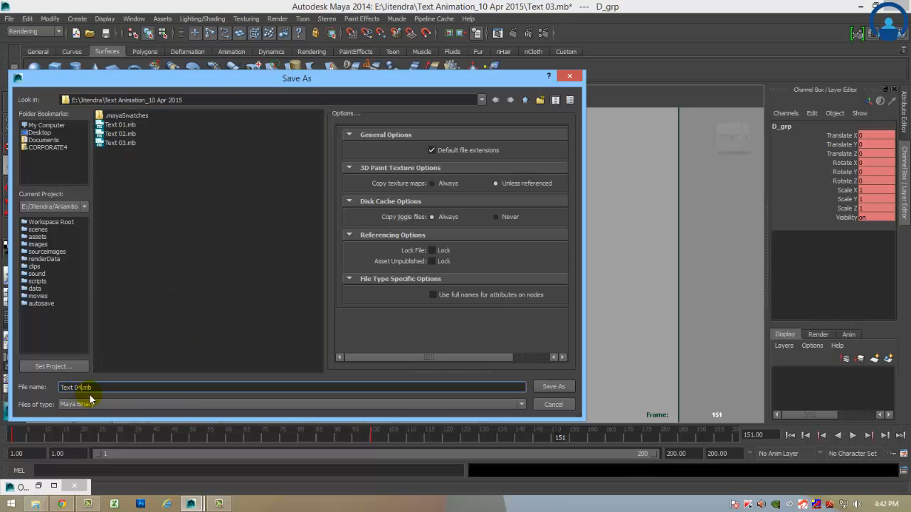
pyautogui.press('Return')
# - Try rotating D_grp about its vertical axis by about -86 degrees at frame 100 in the maximized front view
pyautogui.moveTo(381, 437)
pyautogui.mouseDown()
pyautogui.moveTo(341, 437)
pyautogui.moveTo(376, 438)
pyautogui.mouseUp()
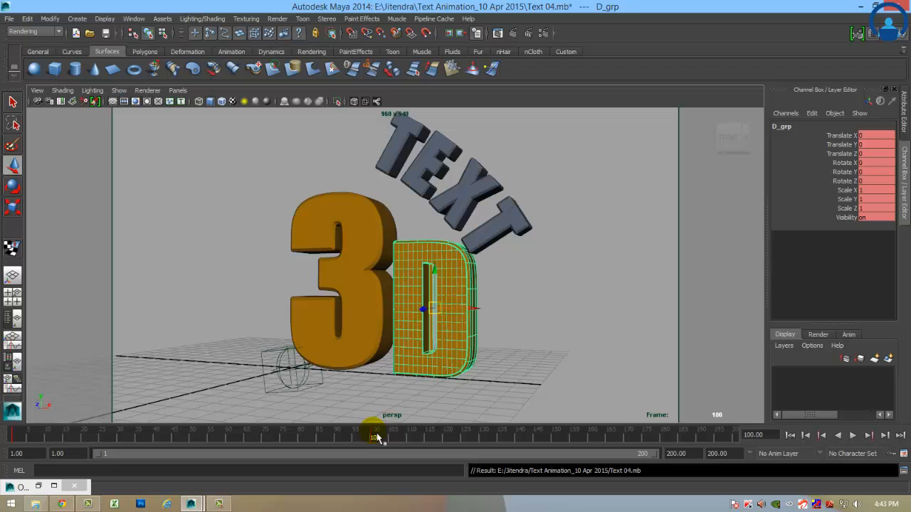
pyautogui.hotkey('alt', 'v')
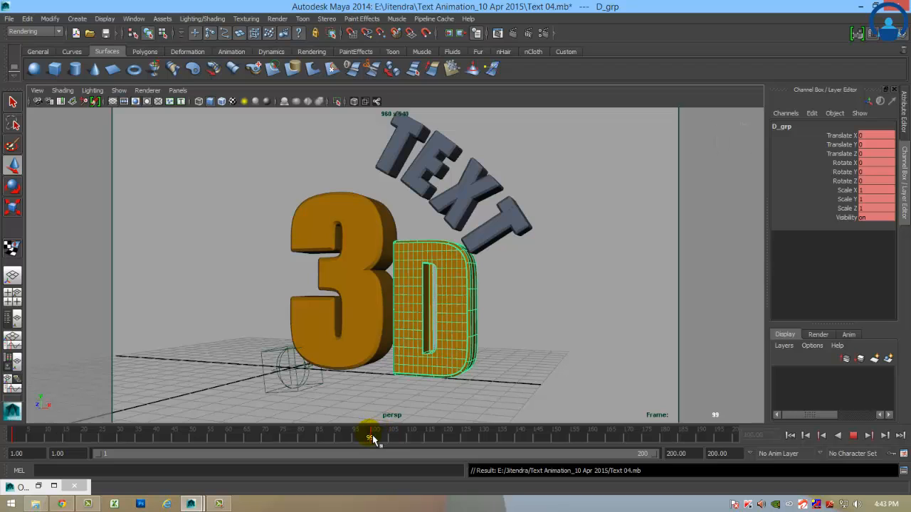
pyautogui.hotkey('alt', 'v')
pyautogui.press('e')
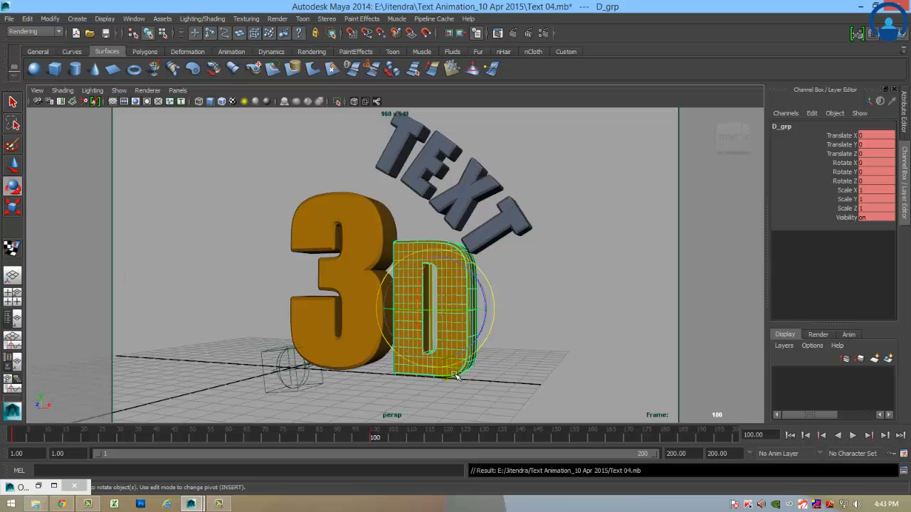
pyautogui.press('space')
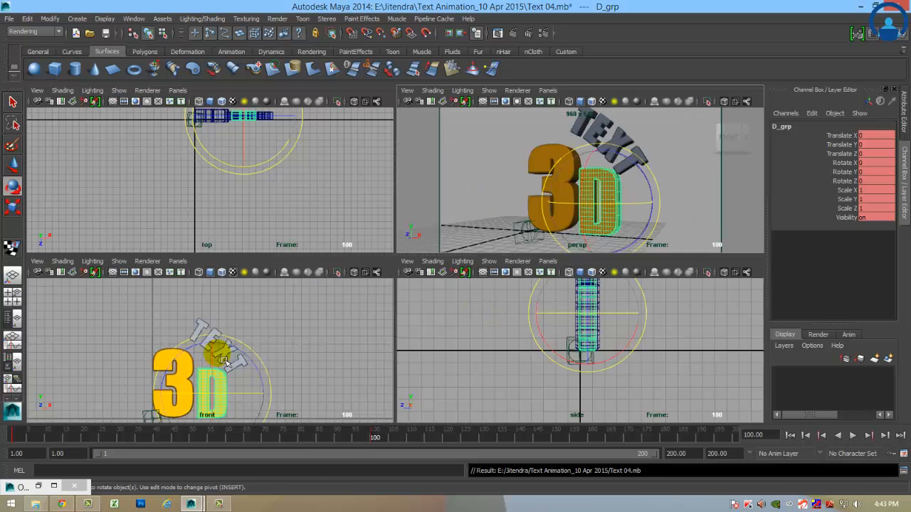
pyautogui.press('space')
pyautogui.moveTo(447, 360); pyautogui.dragTo(378, 360)
pyautogui.hotkey('ctrl', 'z')
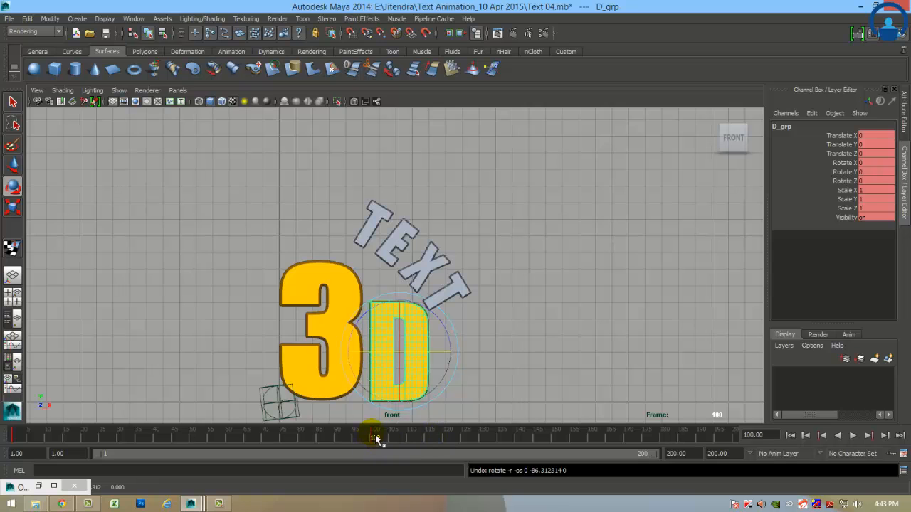
# - Cut D_grp's keys at frame 100 and paste them at frame 135
pyautogui.rightClick(378, 439)
pyautogui.click(390, 273)
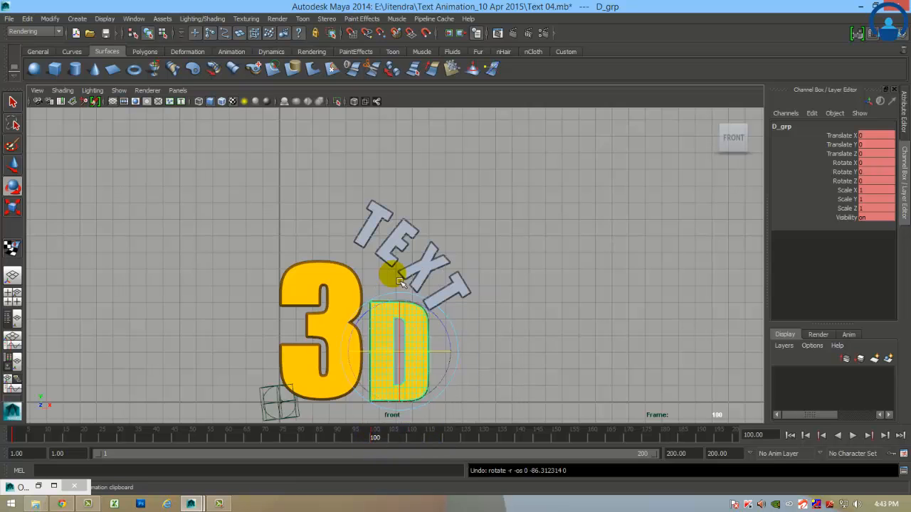
pyautogui.rightClick(502, 442)
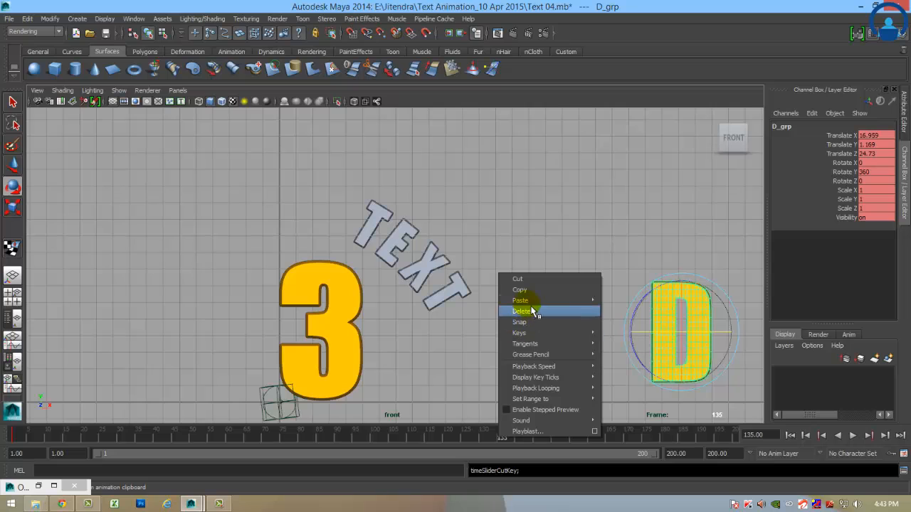
pyautogui.click(617, 306)
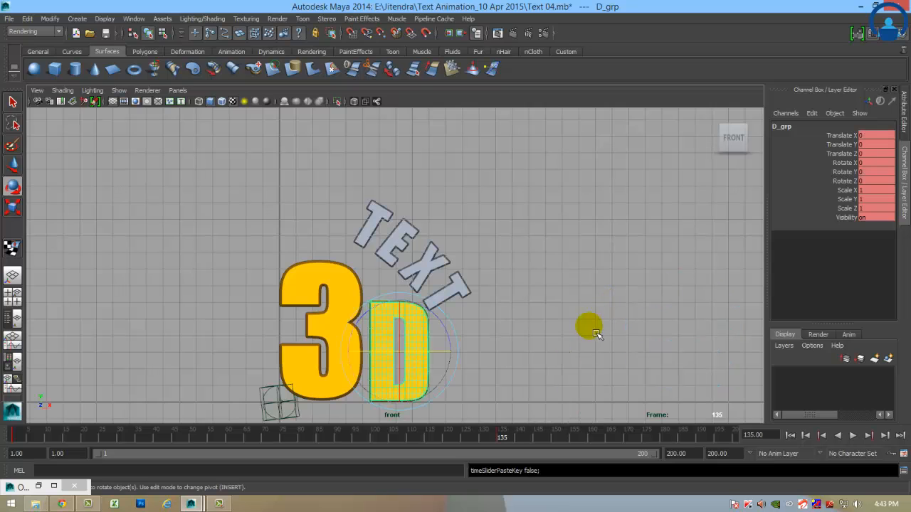
# - Scrub between frames 100 and 135, copy D_grp's keys from frame 135, and paste them at frame 100
pyautogui.click(376, 440)
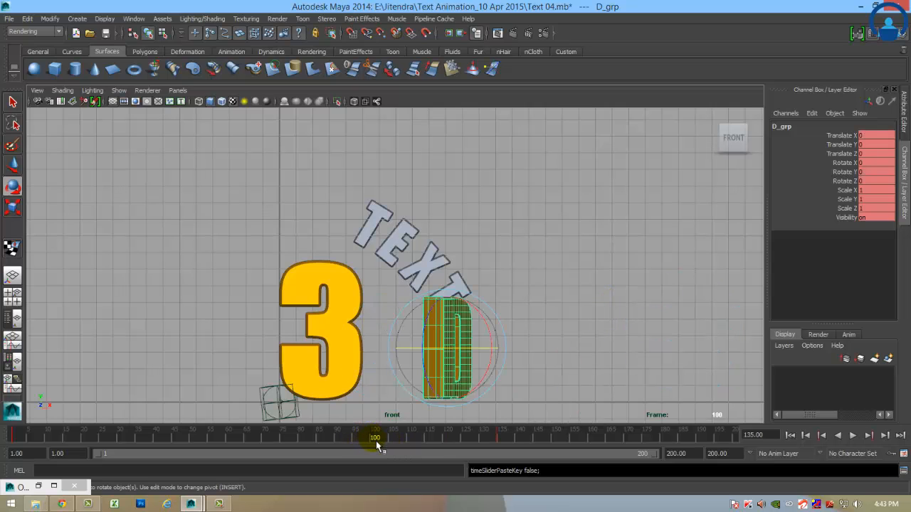
pyautogui.moveTo(378, 443); pyautogui.dragTo(512, 441)
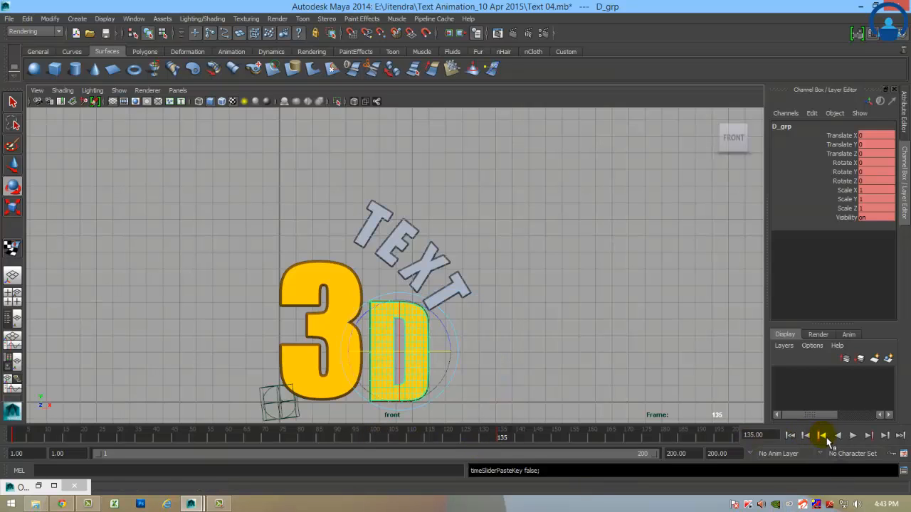
pyautogui.rightClick(503, 442)
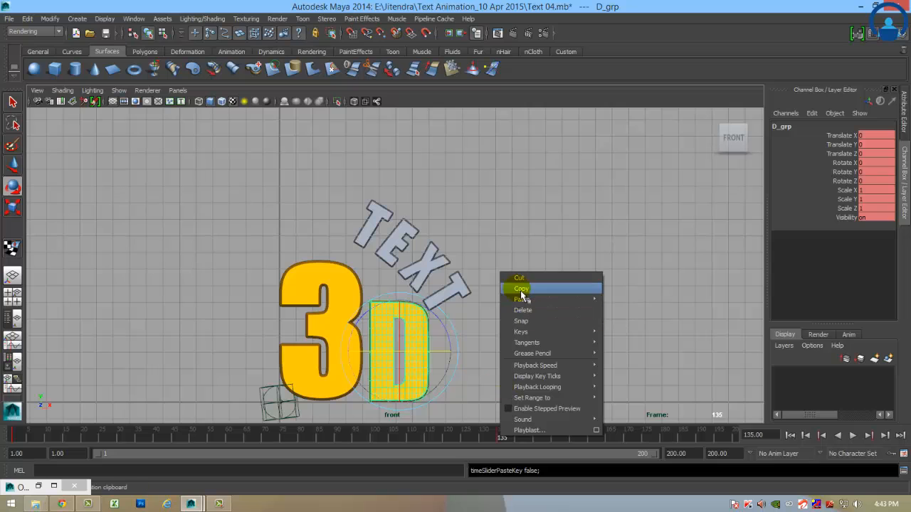
pyautogui.click(375, 441)
pyautogui.rightClick(377, 441)
pyautogui.moveTo(419, 304)
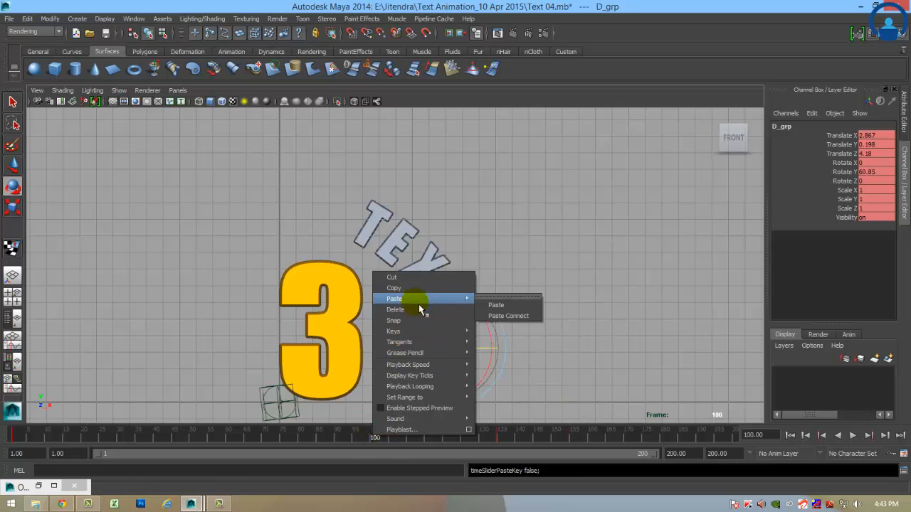
pyautogui.click(514, 304)
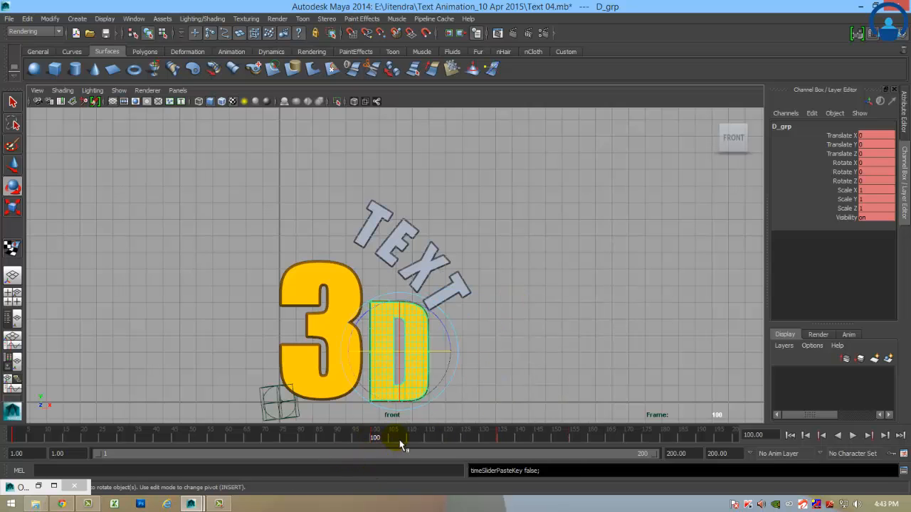
# - Rotate D_grp half a turn about its vertical axis, setting Rotate Y to exactly -180 at frame 101
pyautogui.click(442, 407)
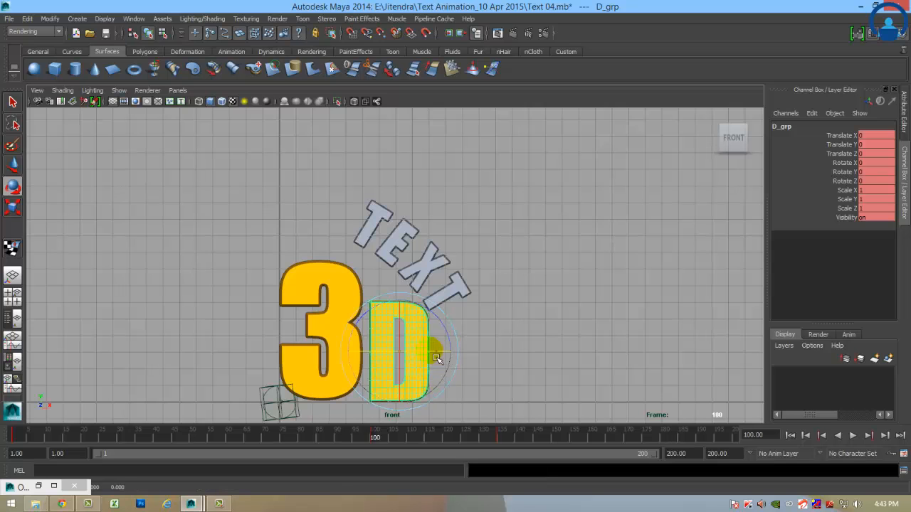
pyautogui.moveTo(433, 349)
pyautogui.mouseDown()
pyautogui.moveTo(355, 353)
pyautogui.moveTo(426, 360)
pyautogui.mouseUp()
pyautogui.hotkey('alt', '.')
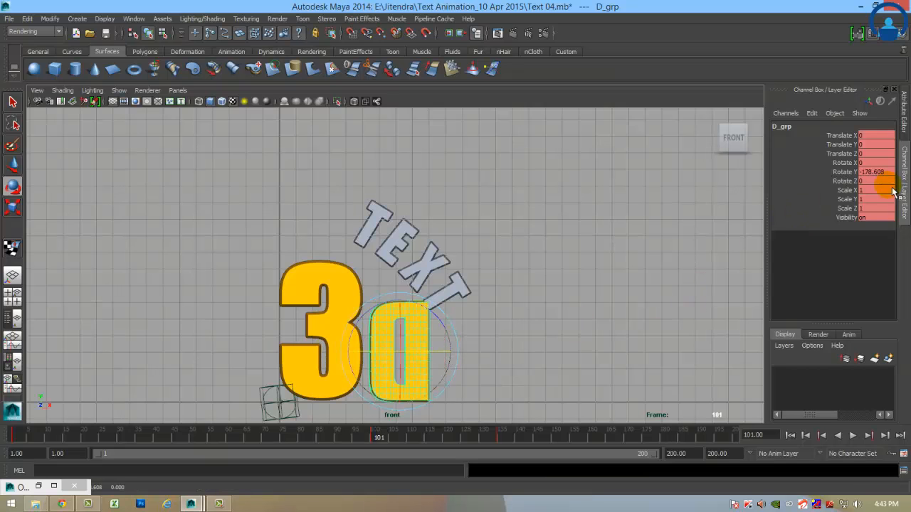
pyautogui.write('0')
pyautogui.press('Return')
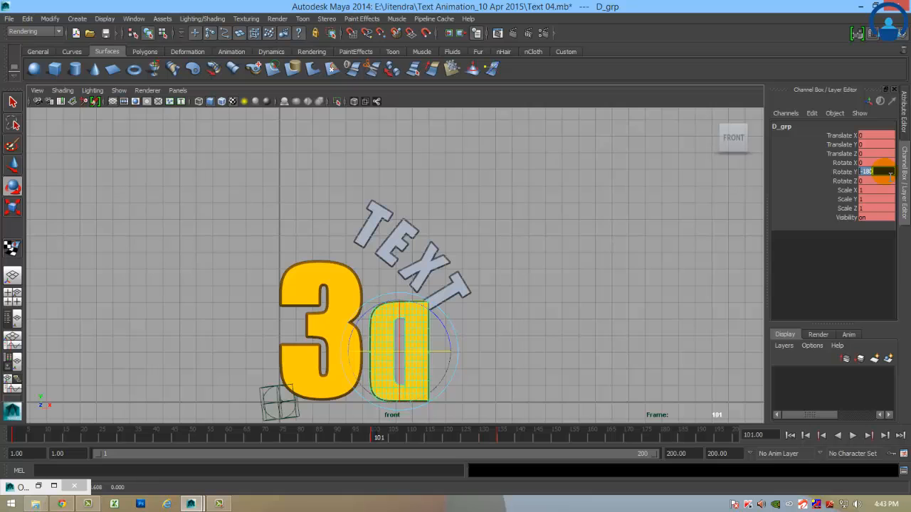
# - Key all channels of D_grp at frame 101 and move it slightly toward the 3, to about -0.548 in Translate X
pyautogui.click(787, 114)
pyautogui.click(791, 126)
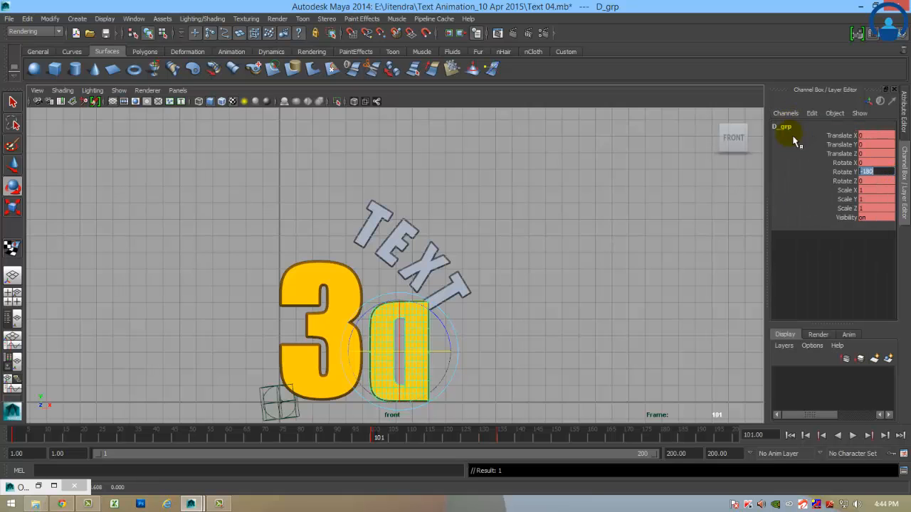
pyautogui.click(582, 323)
pyautogui.press('w')
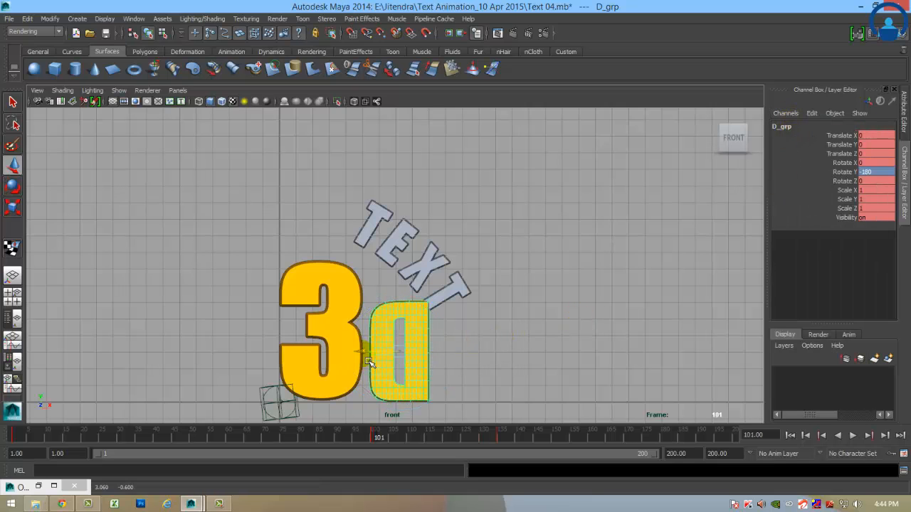
pyautogui.moveTo(368, 363); pyautogui.dragTo(359, 362)
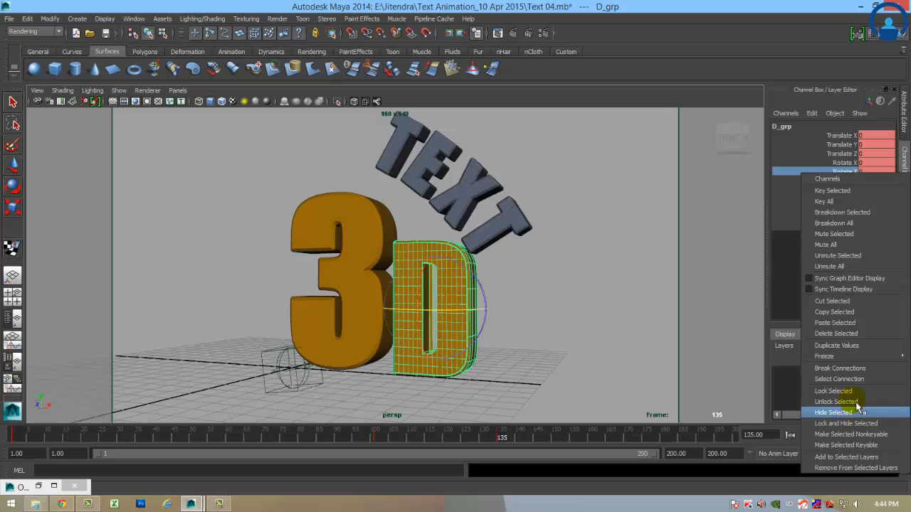
# - Break the animation connection on D_grp's Rotate Y channel at frame 135
pyautogui.click(854, 212)
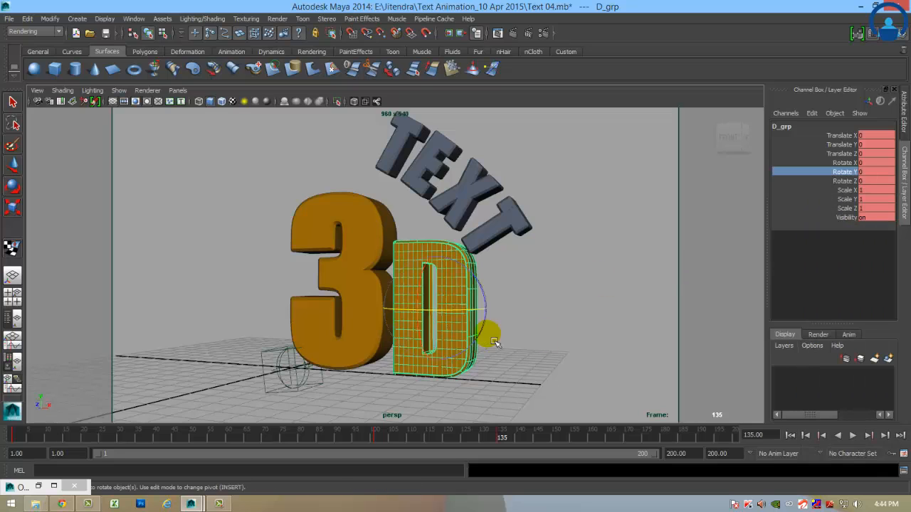
pyautogui.click(371, 434)
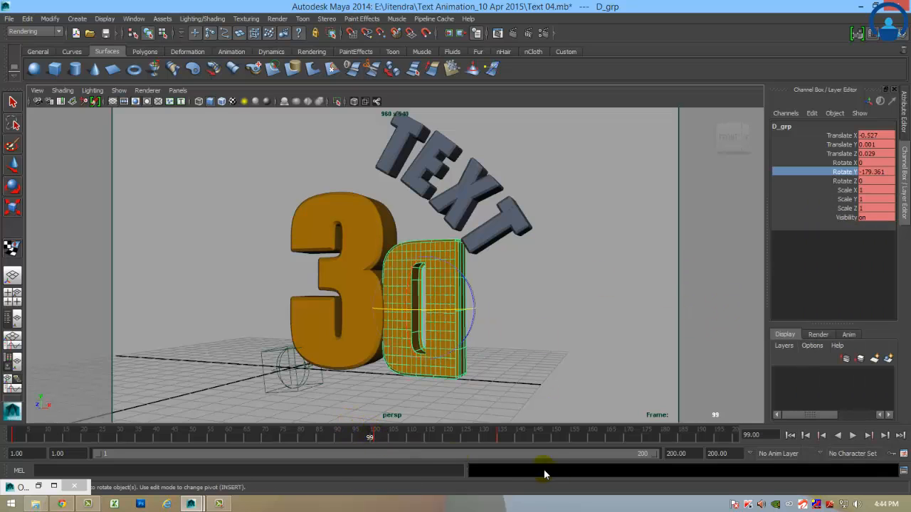
pyautogui.click(503, 436)
pyautogui.rightClick(881, 191)
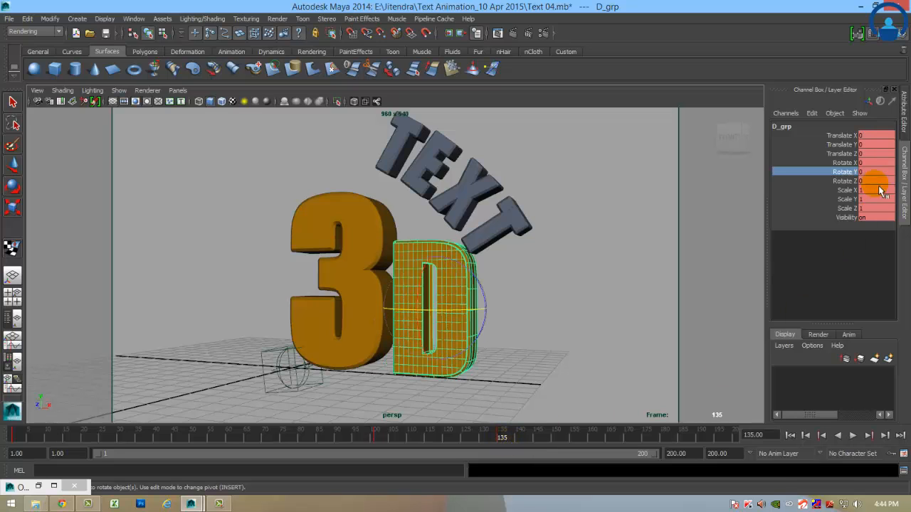
pyautogui.rightClick(851, 172)
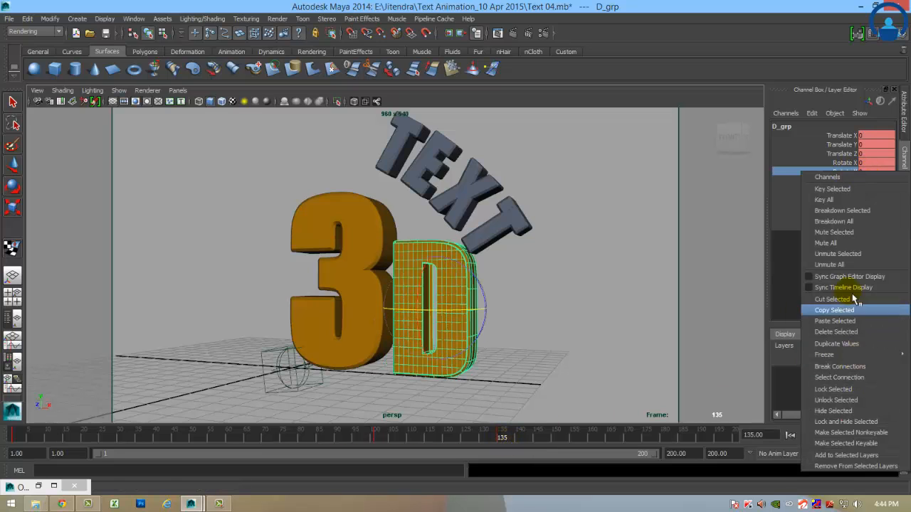
pyautogui.click(847, 367)
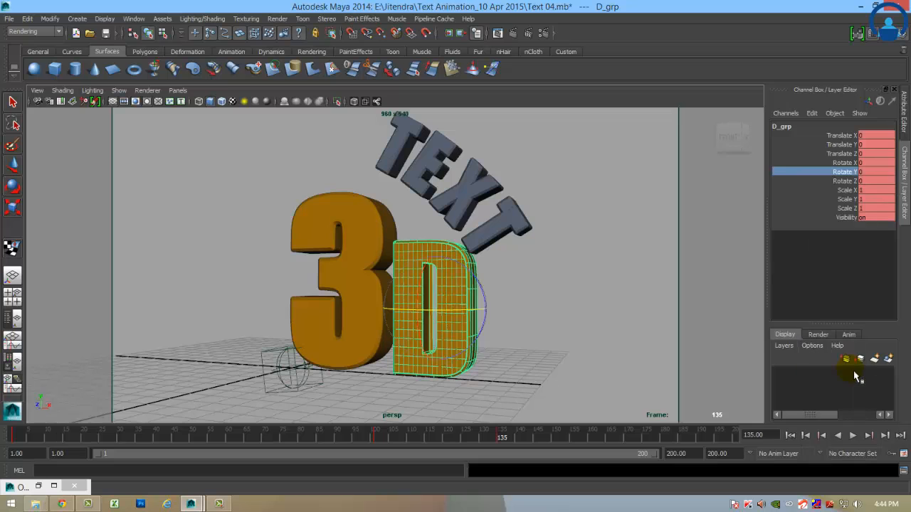
# - Set D_grp's Rotate Y to -180 at frame 101 and key all its channels
pyautogui.moveTo(374, 434); pyautogui.dragTo(380, 471)
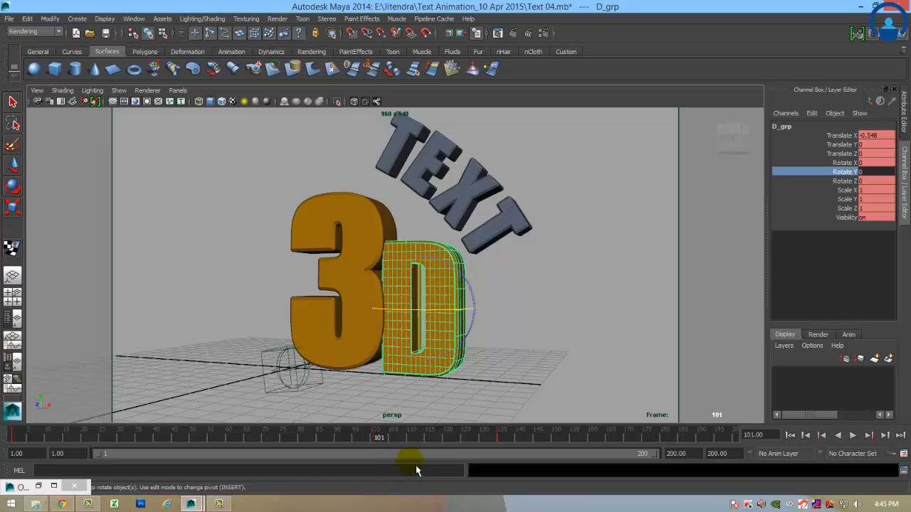
pyautogui.doubleClick(882, 173)
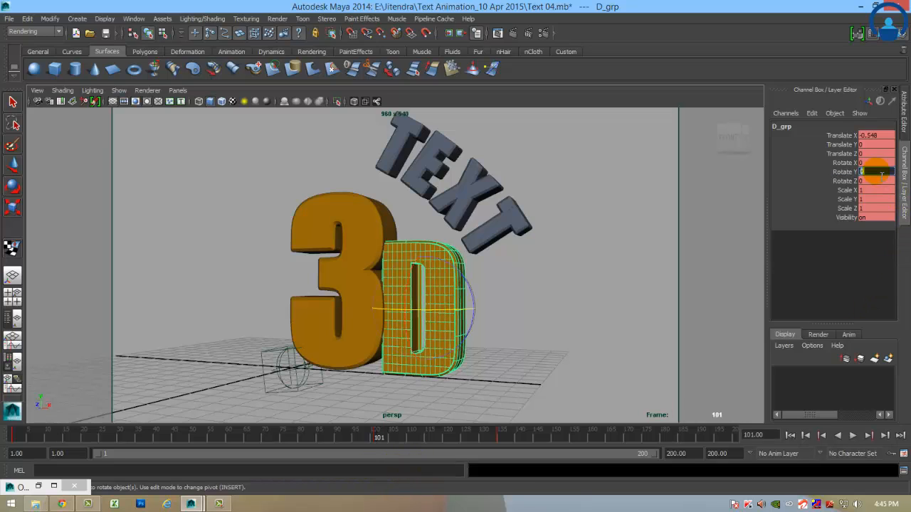
pyautogui.write('-180')
pyautogui.press('Return')
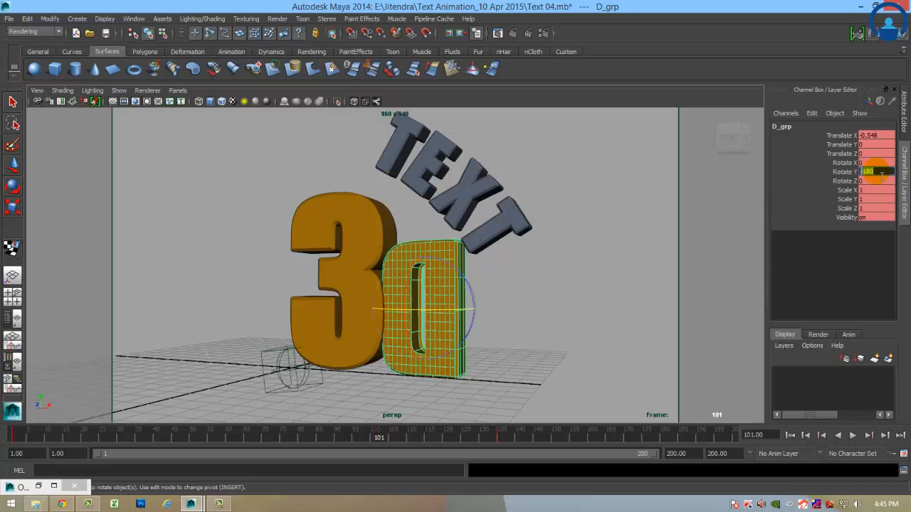
pyautogui.click(785, 114)
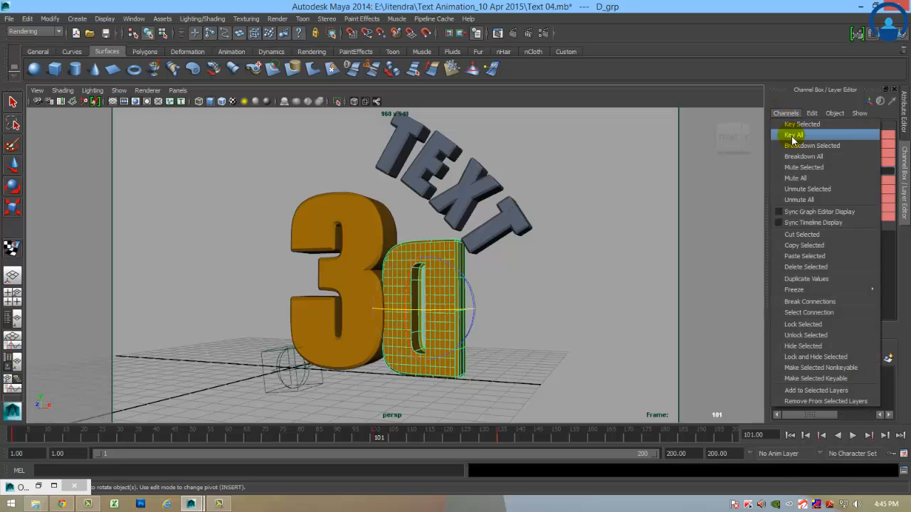
pyautogui.click(794, 135)
# - Delete D_grp's keys at frame 101 from the timeline
pyautogui.moveTo(379, 442)
pyautogui.mouseDown()
pyautogui.moveTo(388, 439)
pyautogui.moveTo(381, 433)
pyautogui.mouseUp()
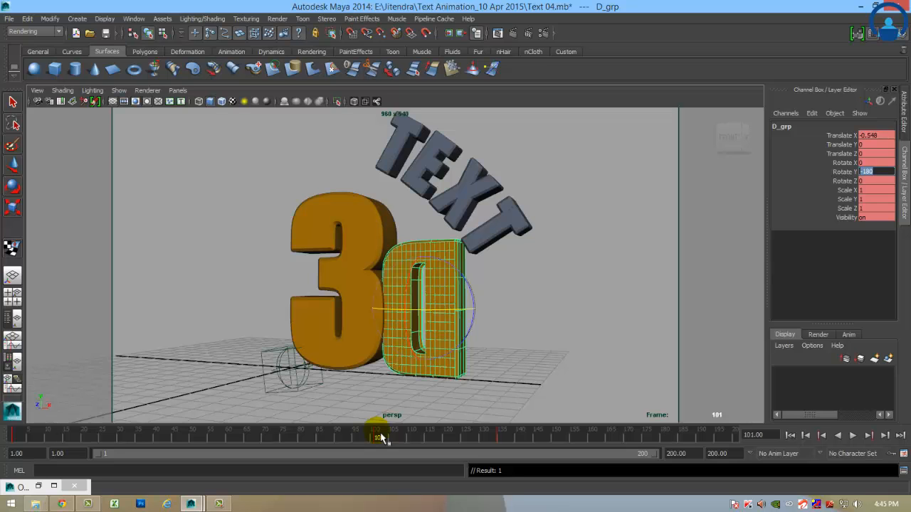
pyautogui.rightClick(381, 437)
pyautogui.click(397, 304)
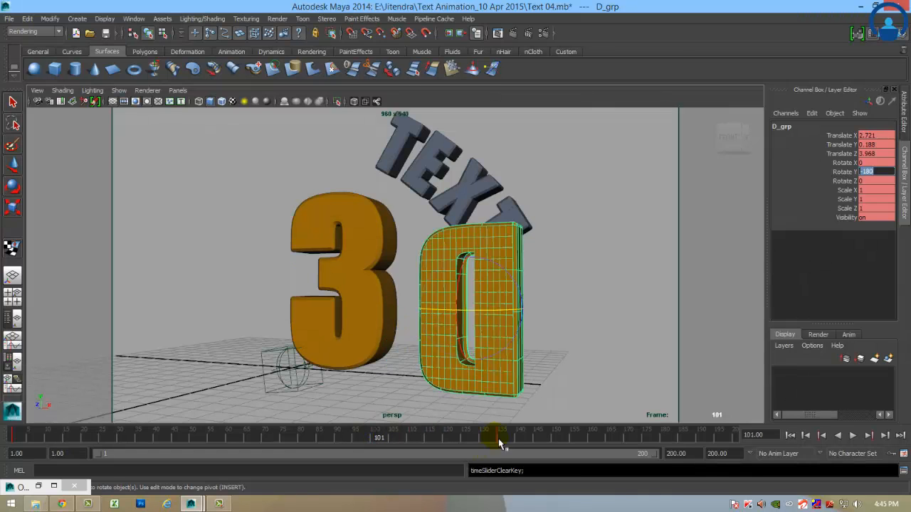
# - Cut D_grp's keys at frame 135 and paste them at frame 100
pyautogui.click(499, 437)
pyautogui.rightClick(500, 436)
pyautogui.moveTo(532, 298)
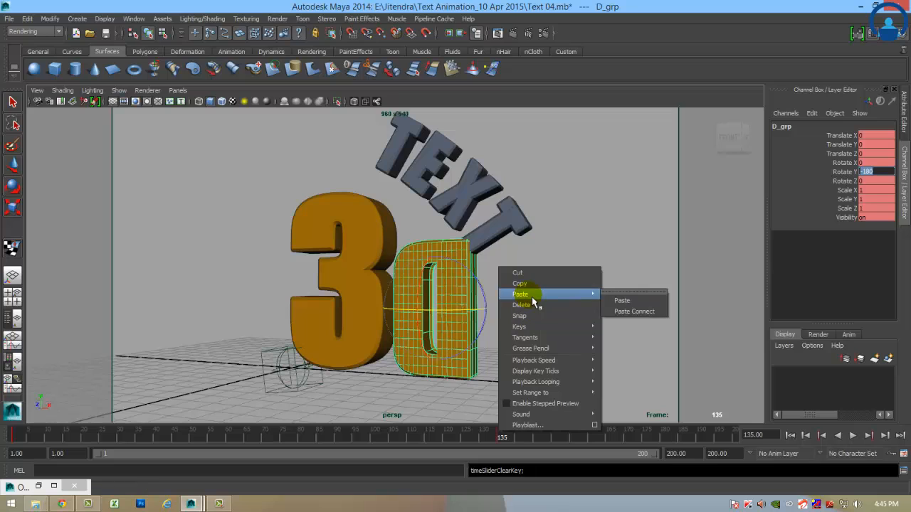
pyautogui.click(518, 273)
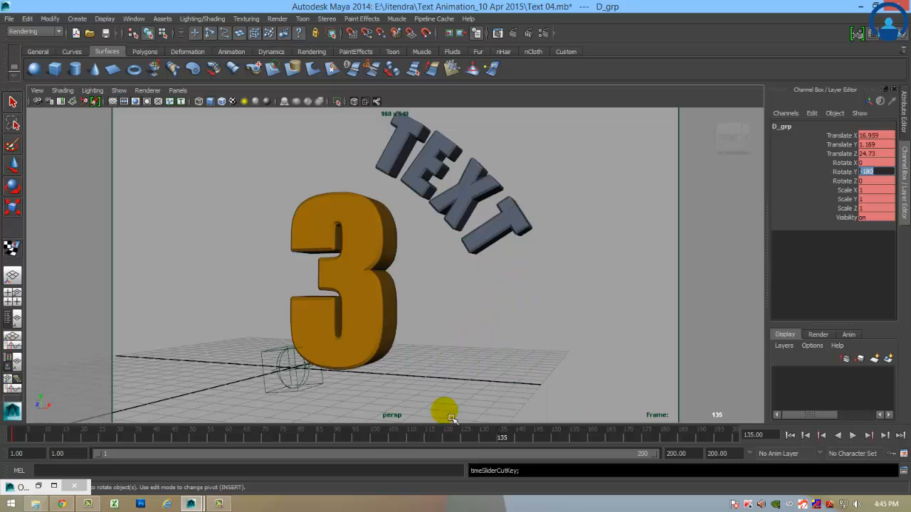
pyautogui.rightClick(378, 439)
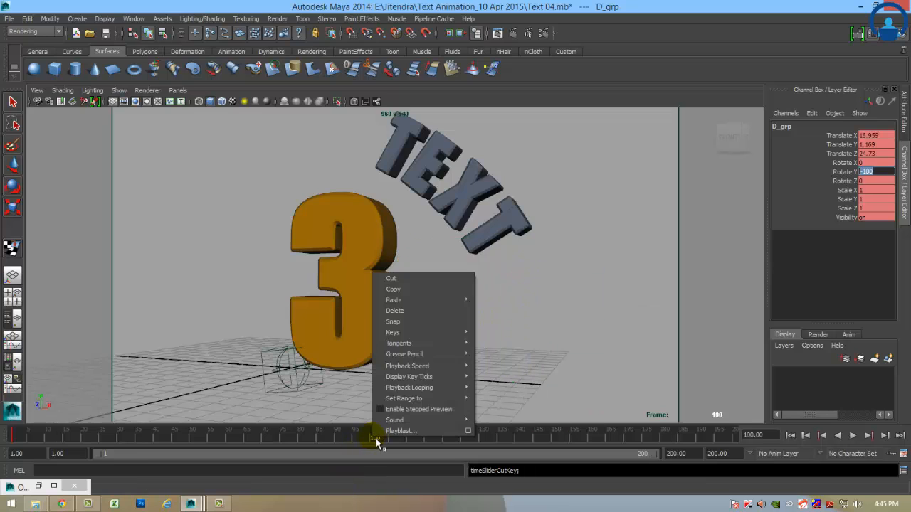
pyautogui.moveTo(410, 301)
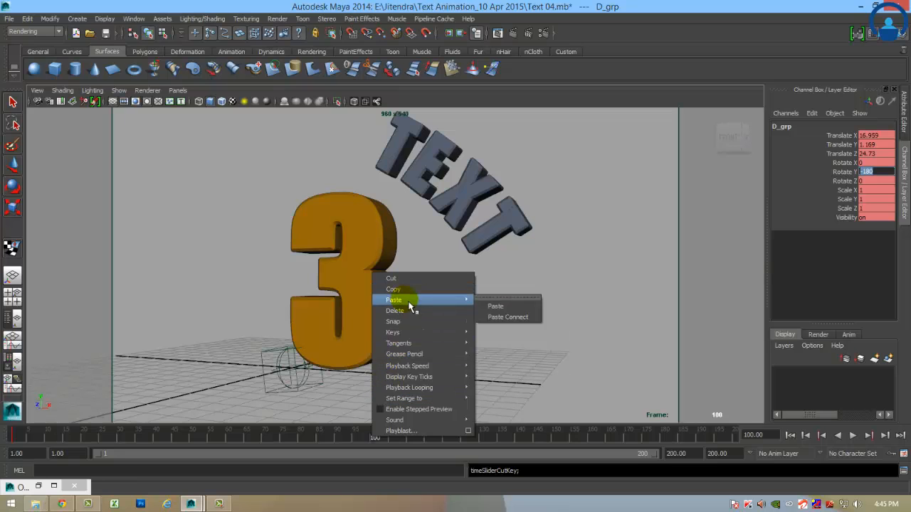
pyautogui.click(494, 306)
# - Scrub from frame 1 to 100, set D_grp's Rotate Y to 0 at frame 100, and key all its channels
pyautogui.click(6, 440)
pyautogui.moveTo(6, 439); pyautogui.dragTo(242, 441)
pyautogui.moveTo(284, 441); pyautogui.dragTo(375, 438)
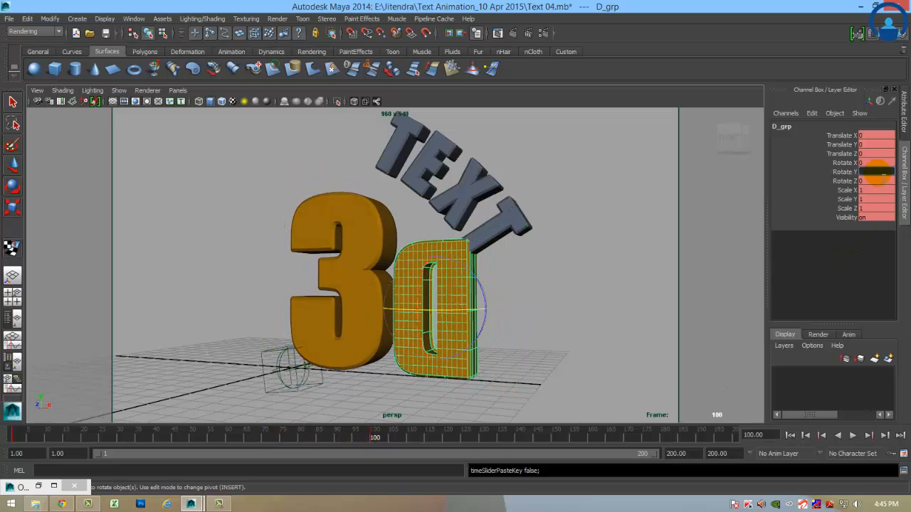
pyautogui.press('Return')
pyautogui.click(783, 113)
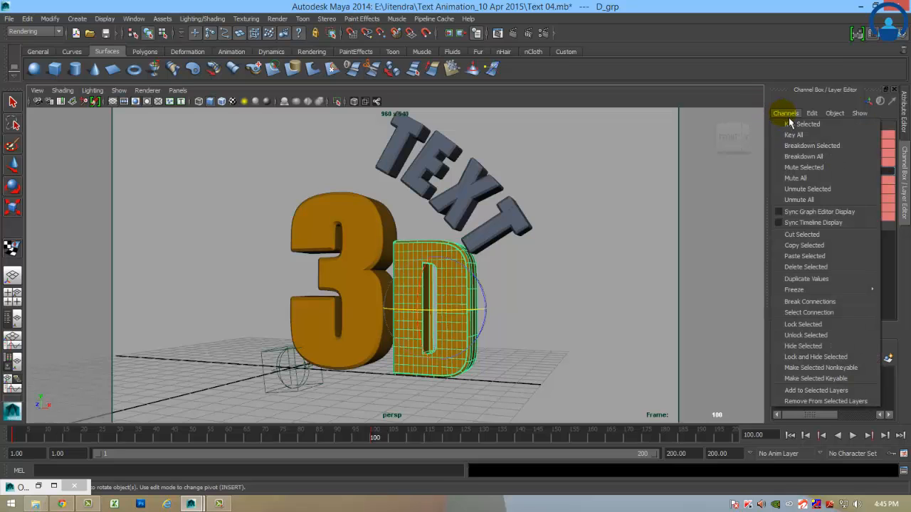
pyautogui.click(796, 135)
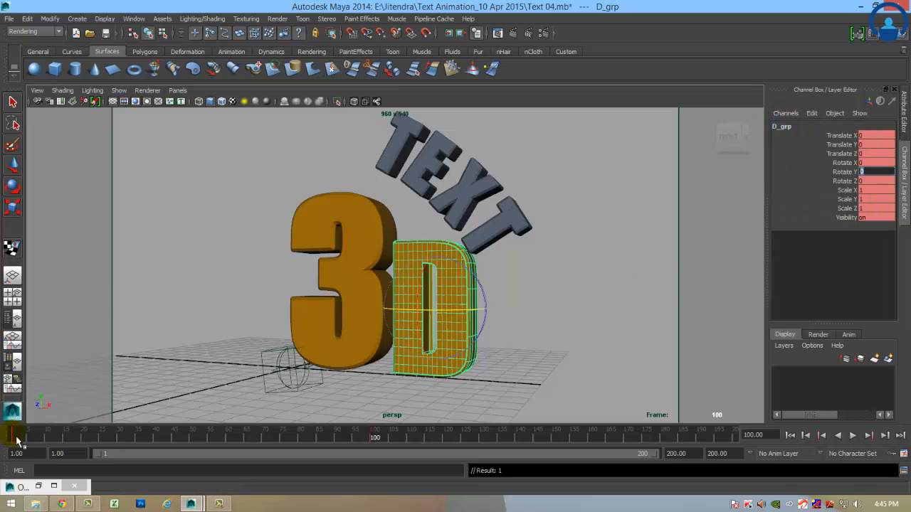
# - Set D_grp's Rotate Y to 360 at frame 1, key all its channels, and play back the animation
pyautogui.moveTo(16, 438); pyautogui.dragTo(5, 457)
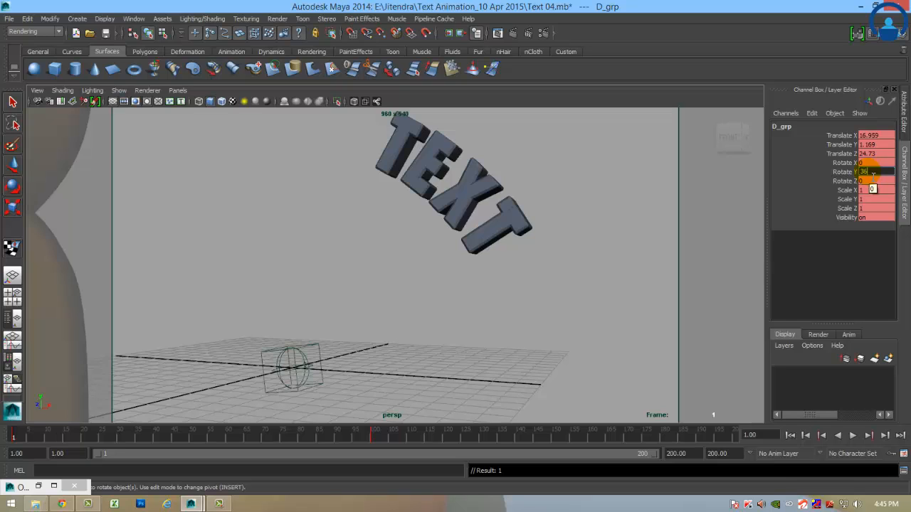
pyautogui.rightClick(796, 127)
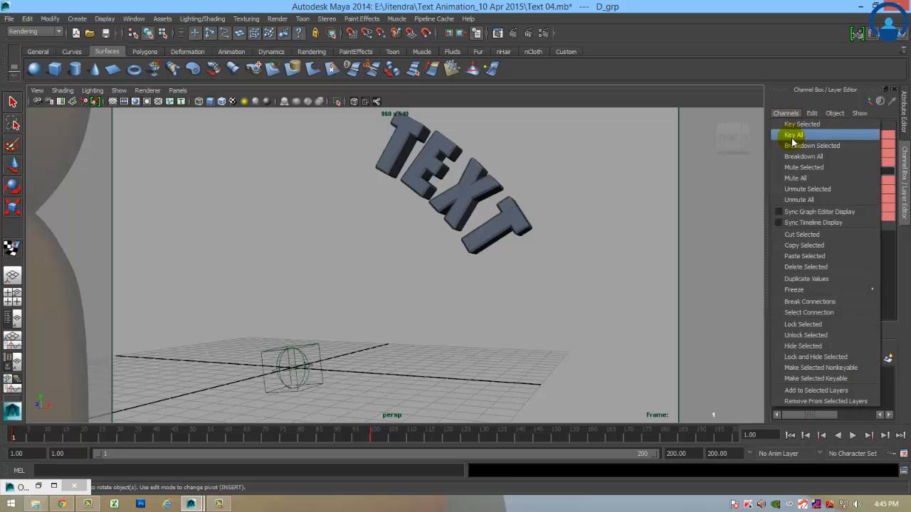
pyautogui.click(795, 135)
pyautogui.click(852, 435)
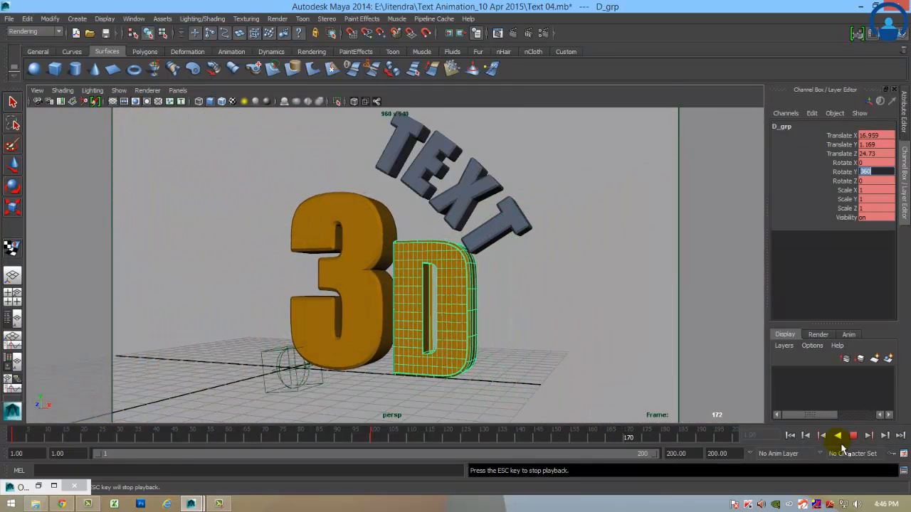
pyautogui.click(854, 437)
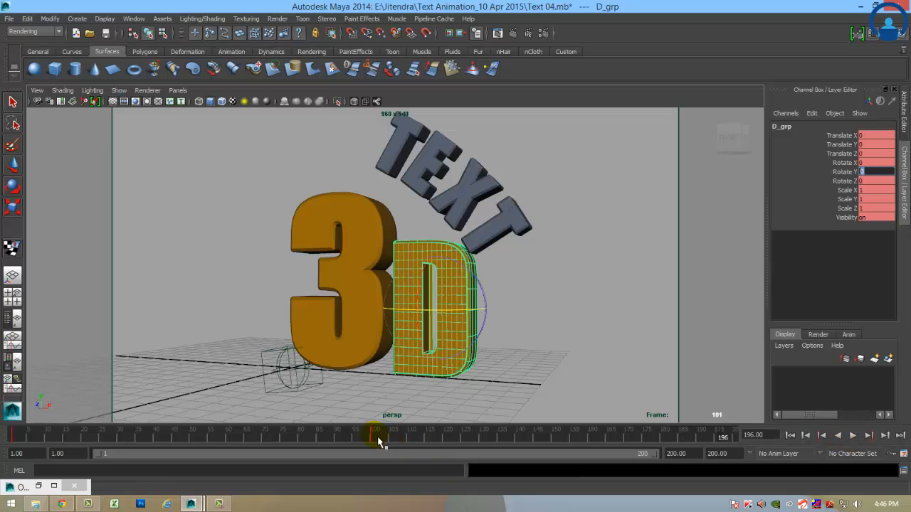
# - Select the whole first letter T group, T_grp, and key all its channels at frame 110
pyautogui.press('q')
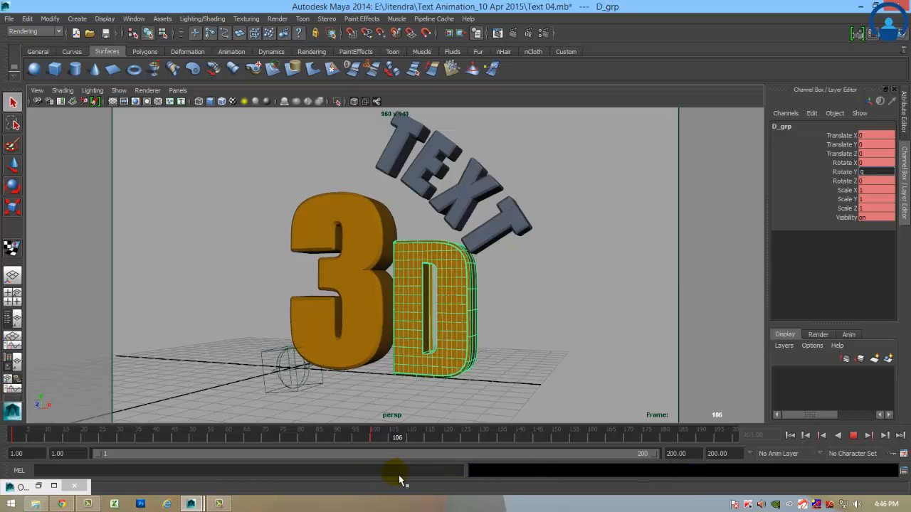
pyautogui.click(397, 174)
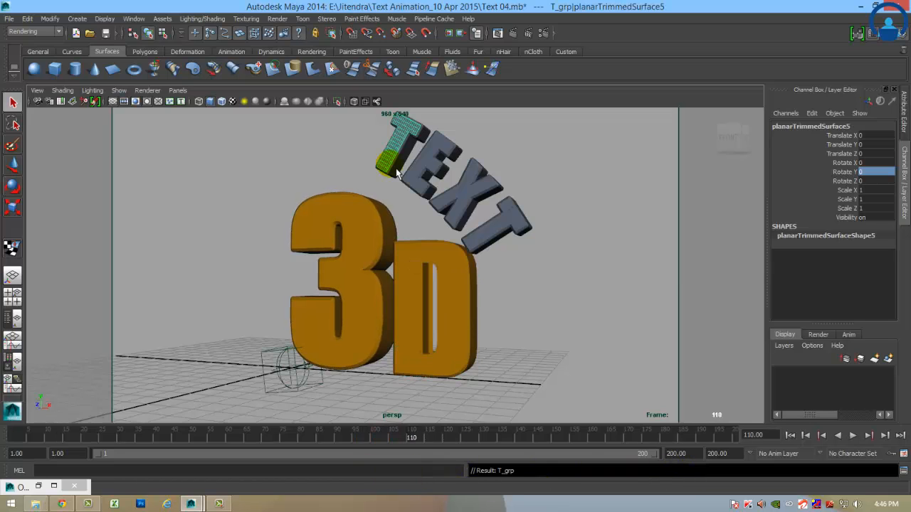
pyautogui.press('Up')
pyautogui.rightClick(783, 117)
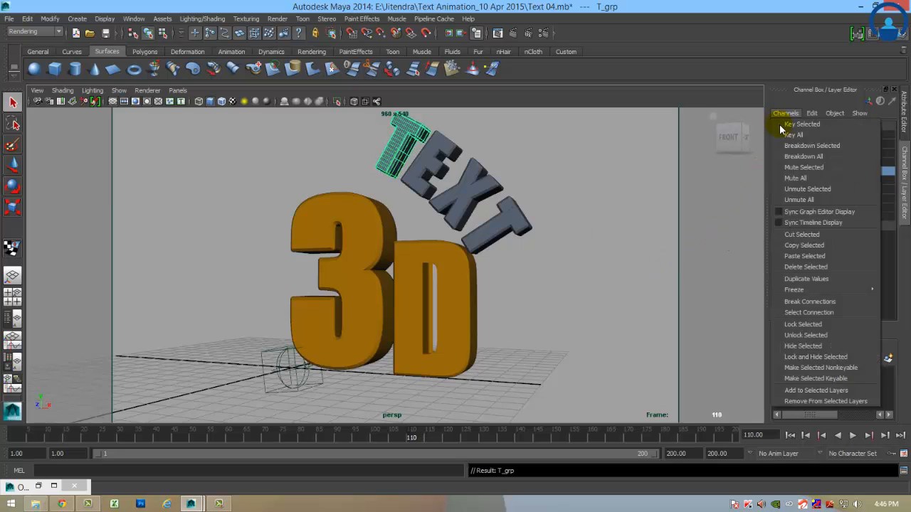
pyautogui.click(783, 129)
# - Select the whole letter E group, E_Grp, and key all its channels at frame 125
pyautogui.moveTo(413, 434); pyautogui.dragTo(465, 435)
pyautogui.click(419, 191)
pyautogui.press('Up')
pyautogui.press('Up')
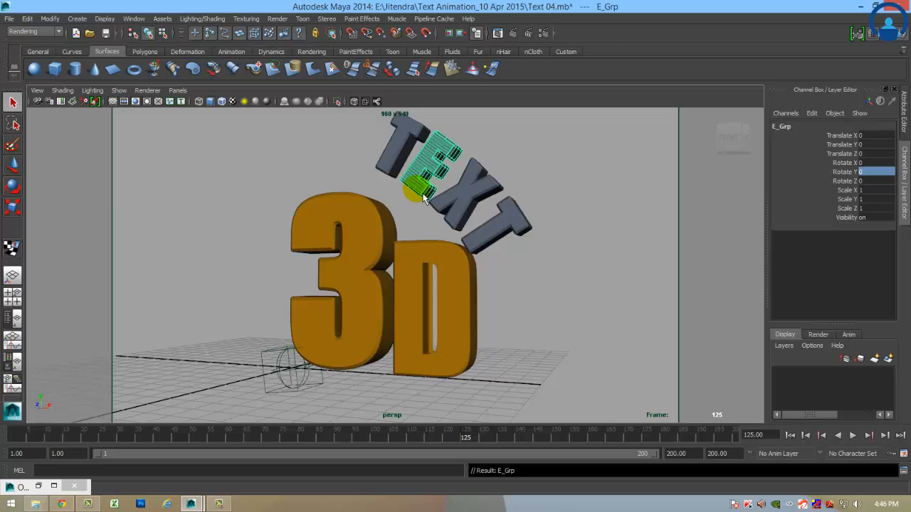
pyautogui.click(431, 182)
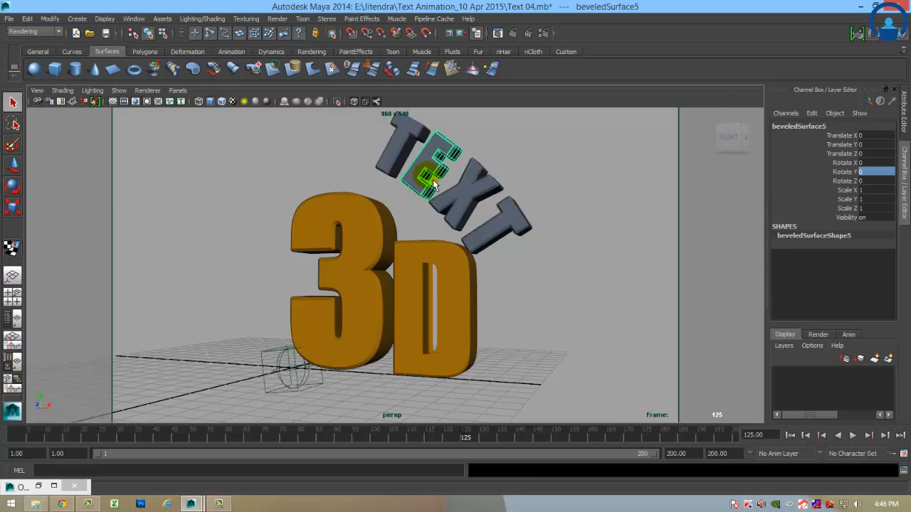
pyautogui.press('Up')
pyautogui.click(811, 114)
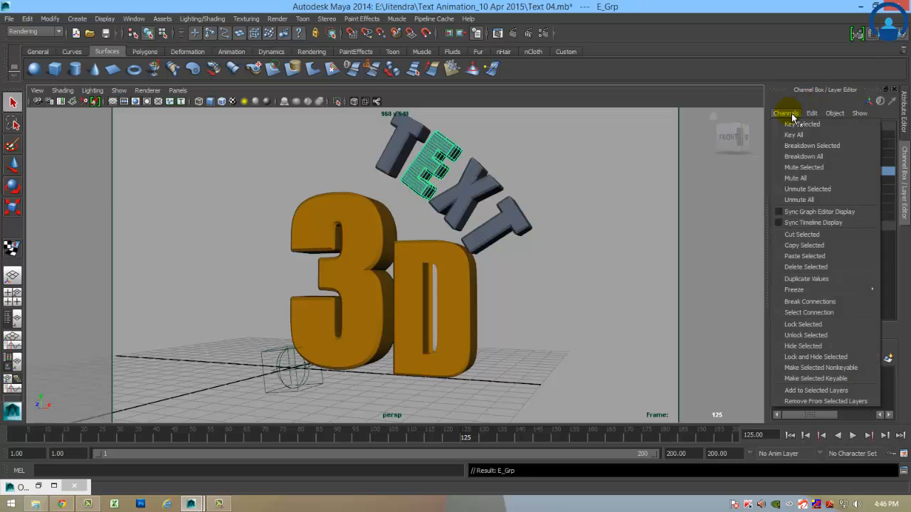
pyautogui.click(803, 140)
# - Select the whole letter X group, X_grp, and key all its channels at frame 140
pyautogui.moveTo(465, 435); pyautogui.dragTo(520, 455)
pyautogui.click(473, 239)
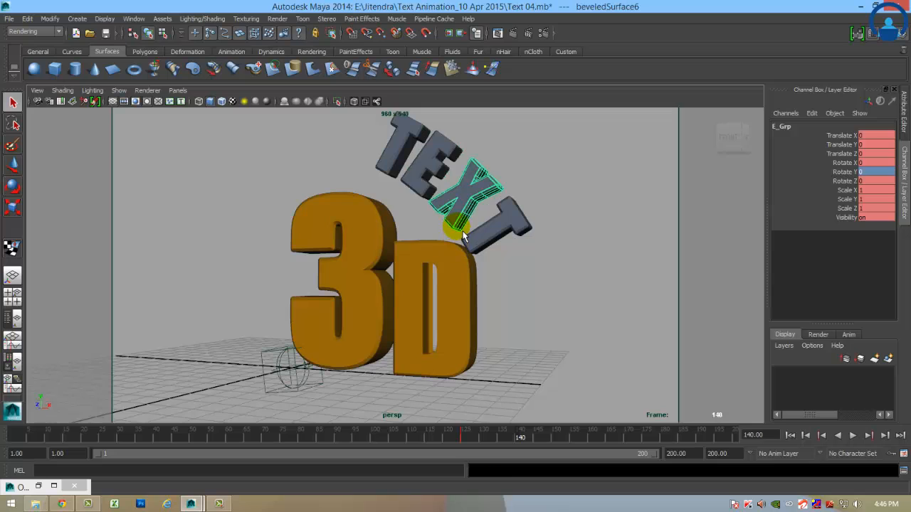
pyautogui.press('Up')
pyautogui.press('Up')
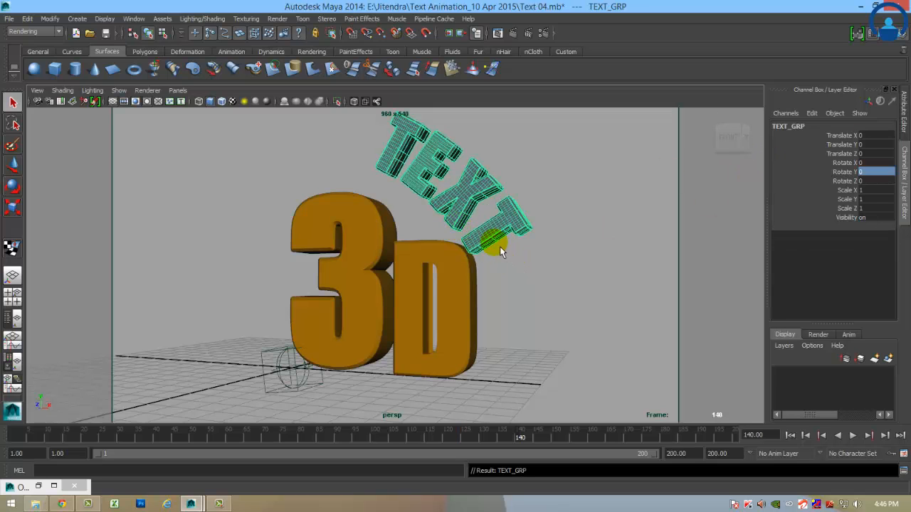
pyautogui.click(475, 224)
pyautogui.press('Up')
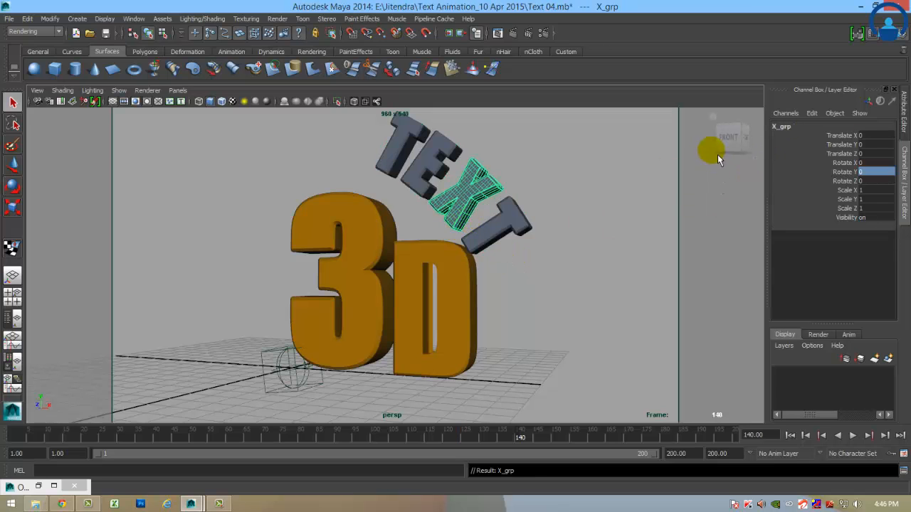
pyautogui.click(786, 114)
pyautogui.click(790, 146)
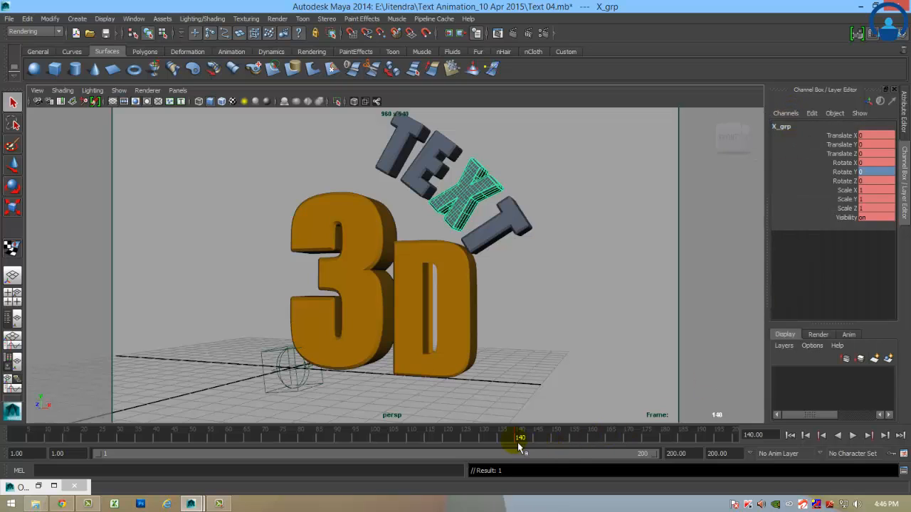
# - Select the whole last letter T group, T_grp1, and key all its channels at frame 155
pyautogui.hotkey('alt', 'v')
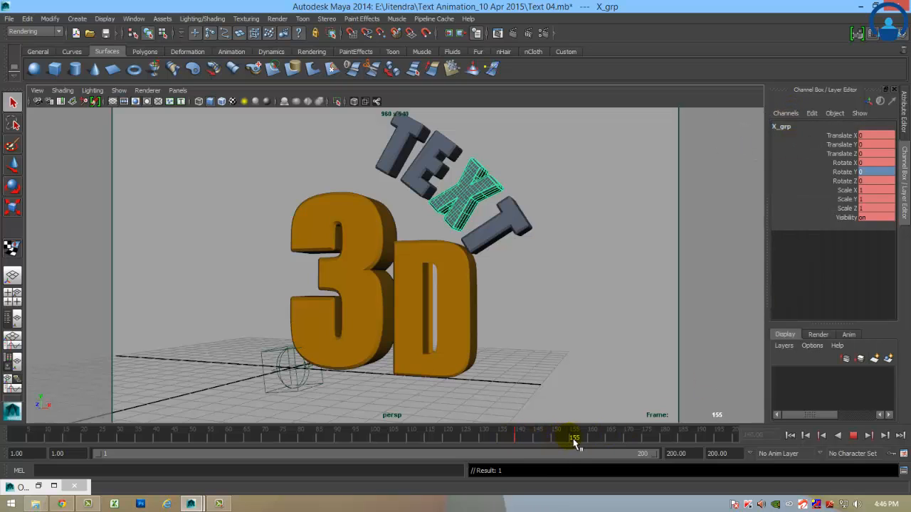
pyautogui.click(507, 246)
pyautogui.press('Up')
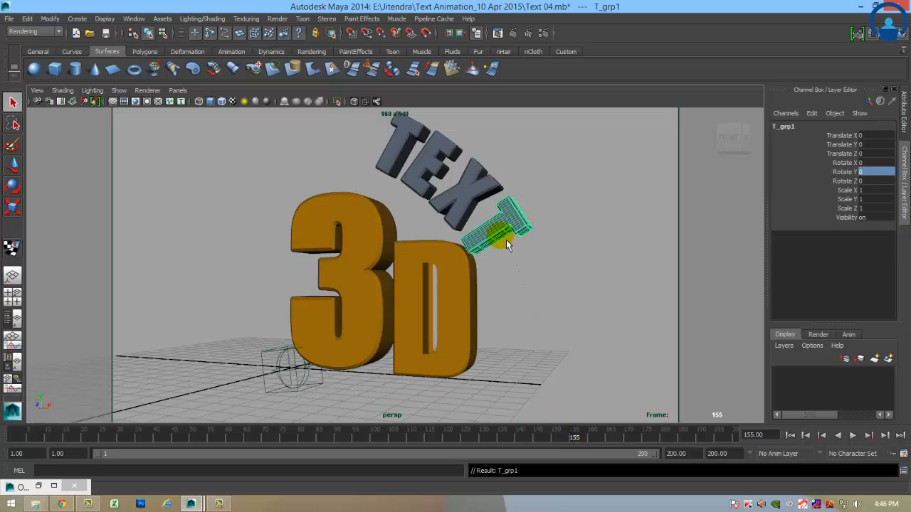
pyautogui.click(785, 113)
pyautogui.click(789, 130)
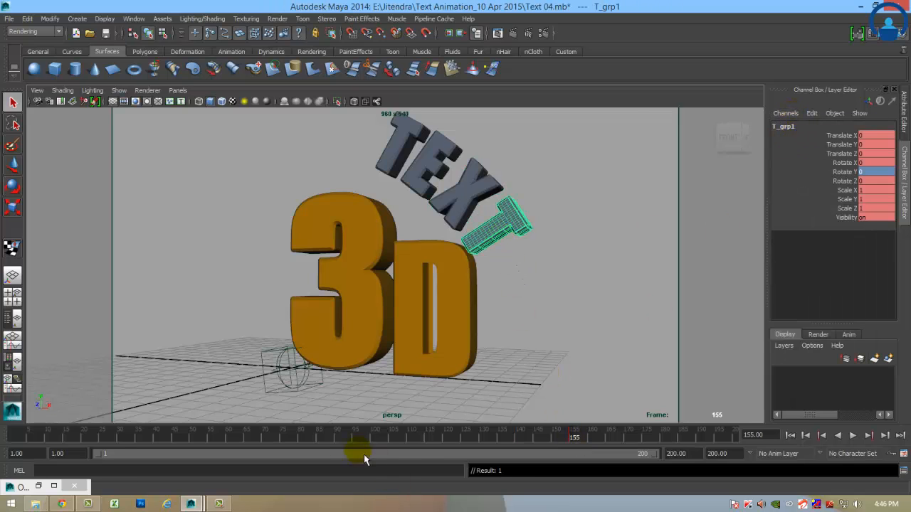
pyautogui.click(305, 456)
pyautogui.click(411, 166)
pyautogui.press('Up')
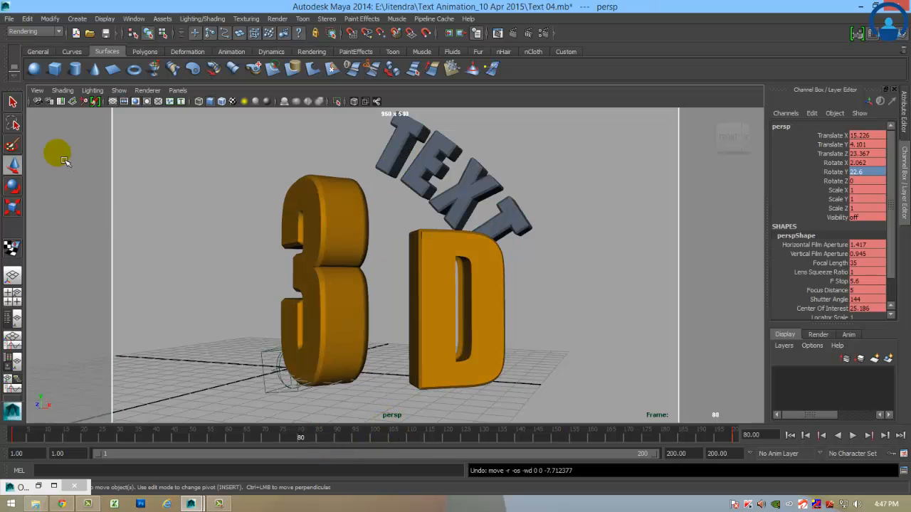
# - Select the persp camera, orbit it to a low-angle view of the text at frame 200, and key all its channels
pyautogui.click(39, 92)
pyautogui.click(44, 109)
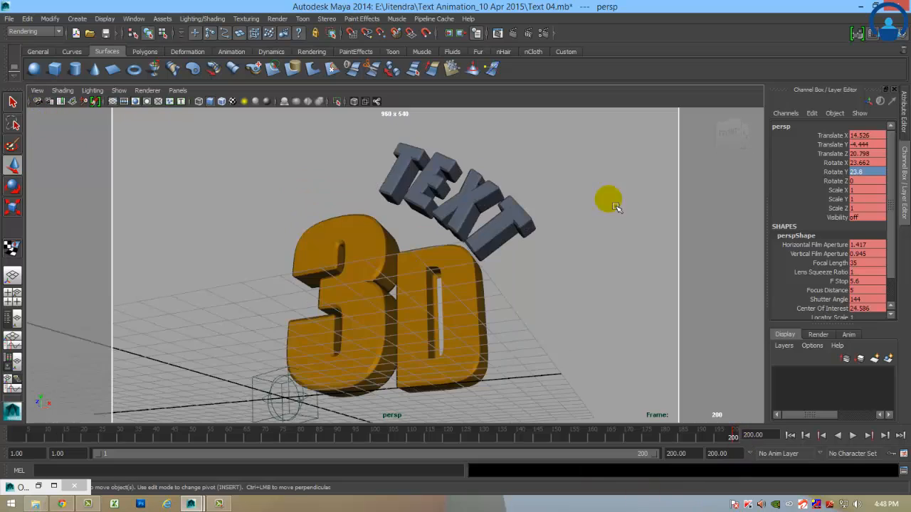
pyautogui.keyDown('alt'); pyautogui.moveTo(525, 270); pyautogui.dragTo(546, 282, button='right'); pyautogui.keyUp('alt')
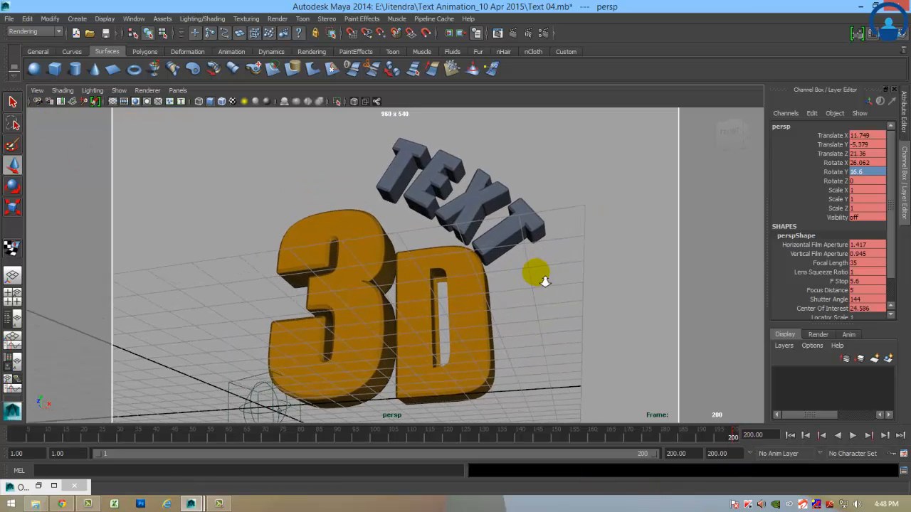
pyautogui.keyDown('alt'); pyautogui.moveTo(546, 282); pyautogui.dragTo(553, 290); pyautogui.keyUp('alt')
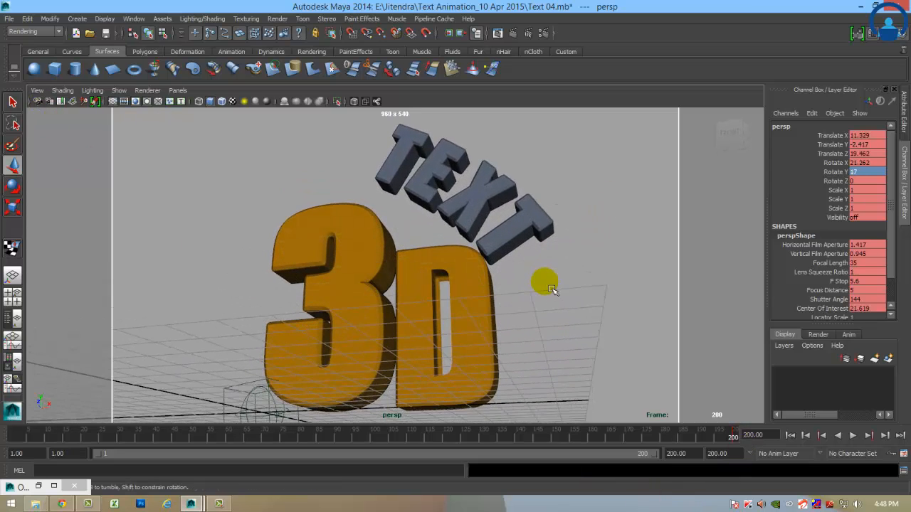
pyautogui.click(786, 113)
pyautogui.click(792, 131)
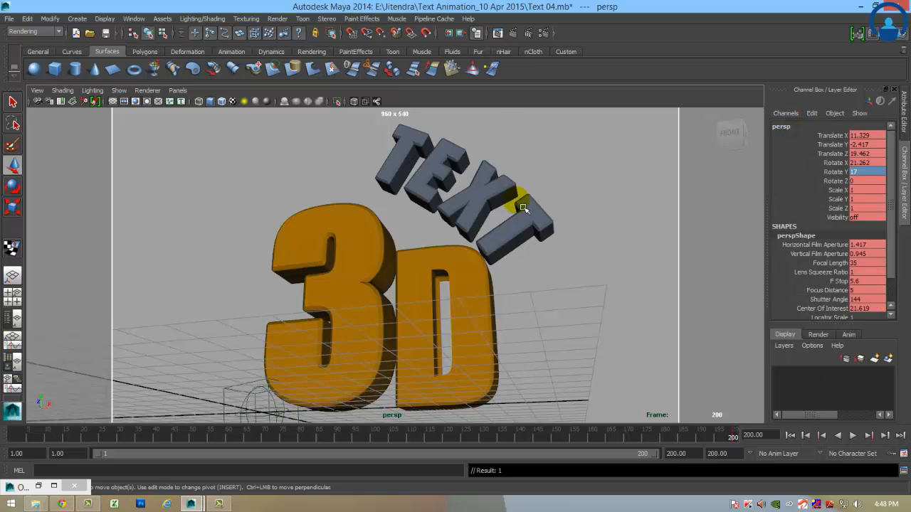
# - Render frame 200 from the persp camera, render it again from a lower camera angle, and close the render window
pyautogui.click(514, 33)
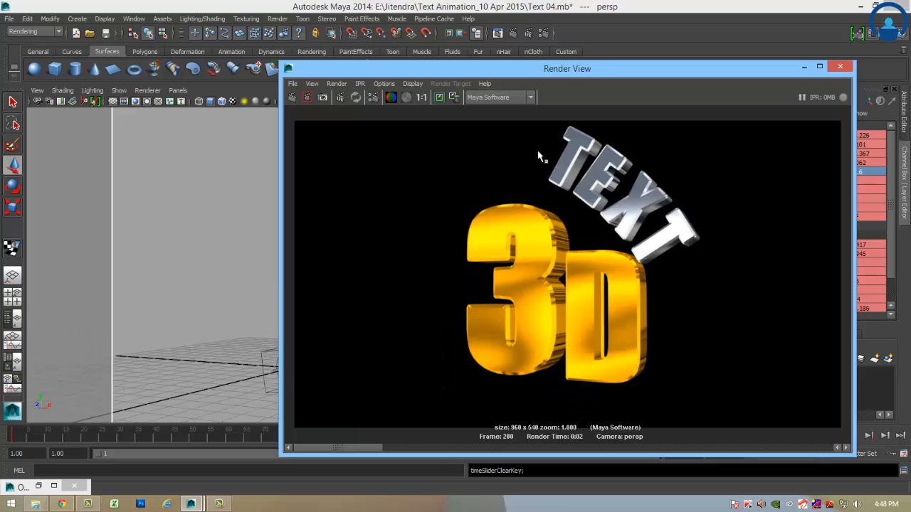
pyautogui.click(840, 66)
pyautogui.keyDown('alt'); pyautogui.moveTo(533, 270); pyautogui.dragTo(549, 264); pyautogui.keyUp('alt')
pyautogui.click(513, 33)
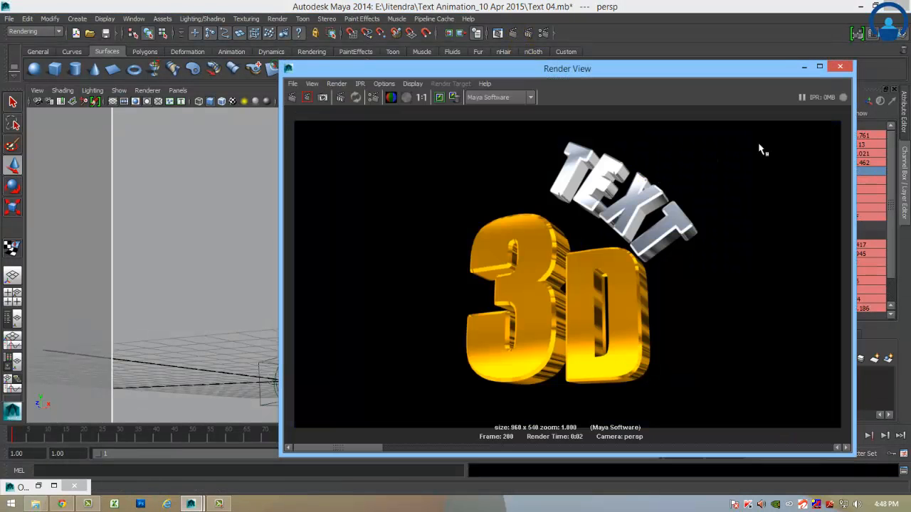
pyautogui.click(840, 66)
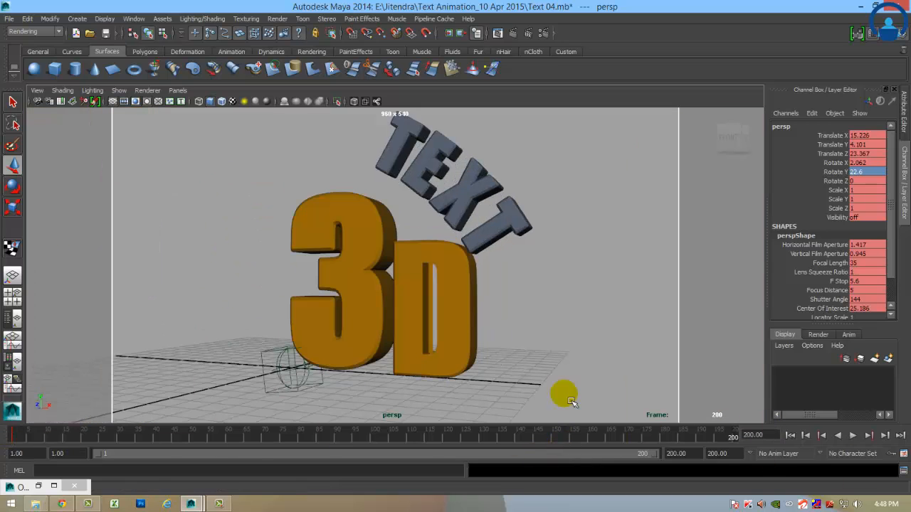
# - At frame 75, select the first letter T group, T_grp, and move it forward along Z to about 12.91
pyautogui.click(420, 155)
pyautogui.press('Up')
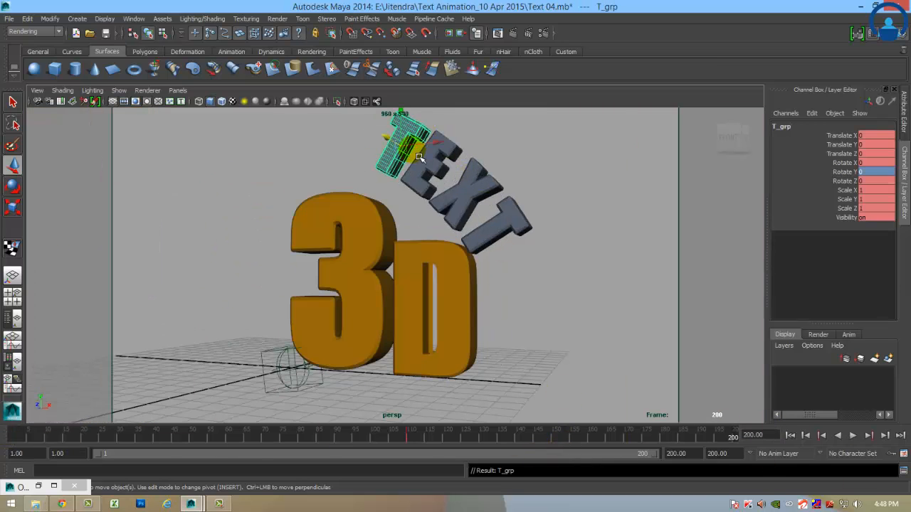
pyautogui.click(283, 443)
pyautogui.press('space')
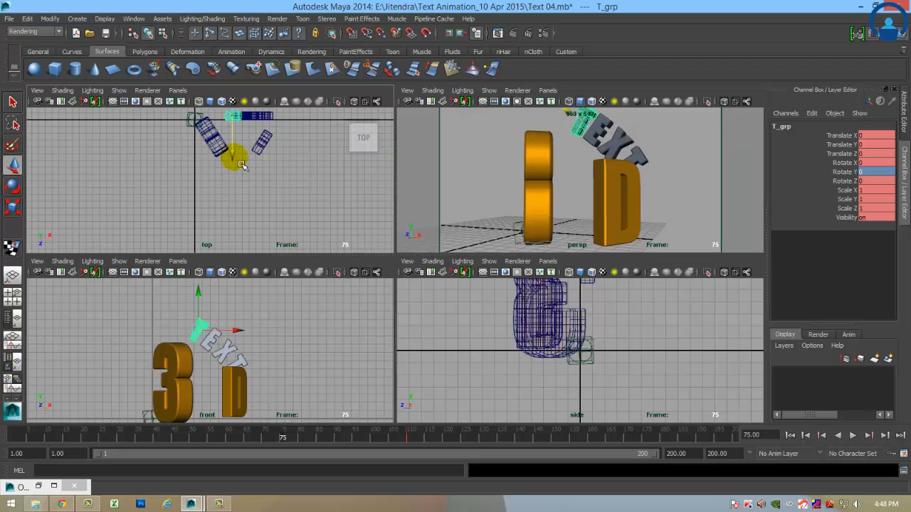
pyautogui.moveTo(242, 165); pyautogui.dragTo(264, 201)
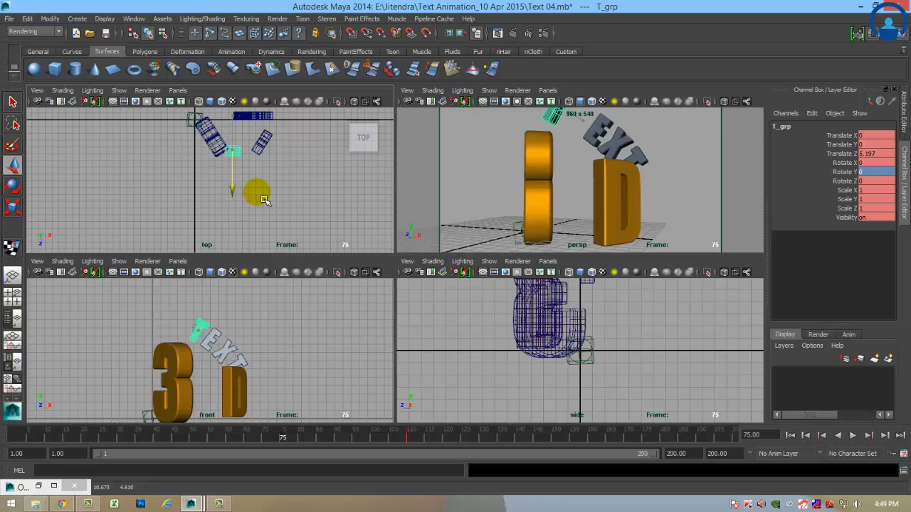
pyautogui.moveTo(265, 200); pyautogui.dragTo(253, 247)
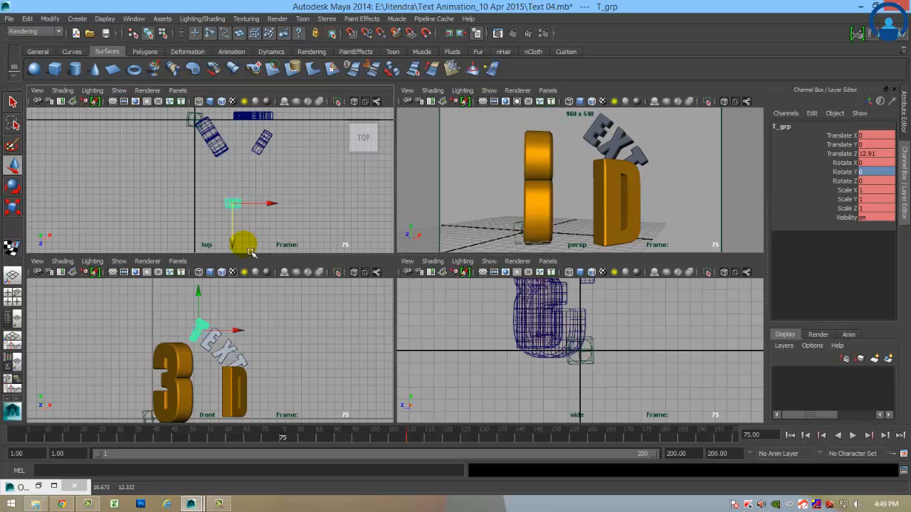
# - Preview the first T's fly-in from frame 75 to frame 114 in the enlarged perspective view
pyautogui.hotkey('alt', 'v')
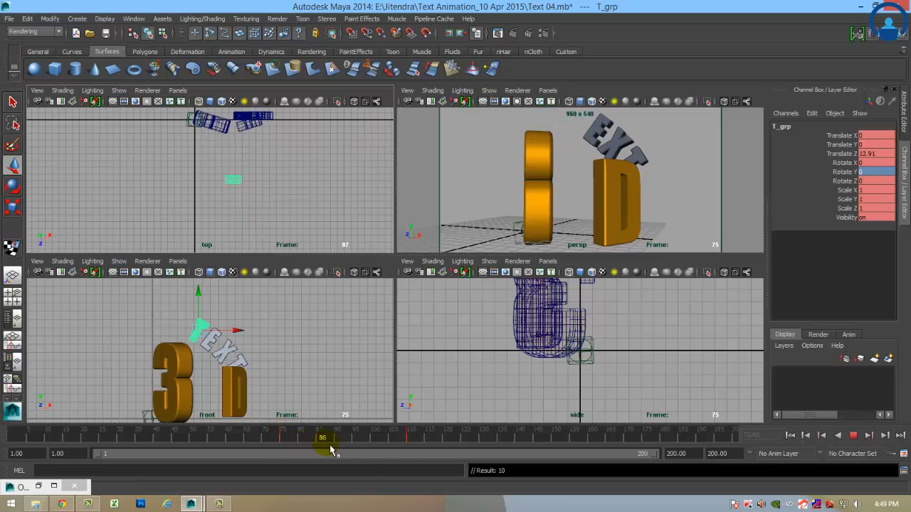
pyautogui.press('space')
pyautogui.click(284, 443)
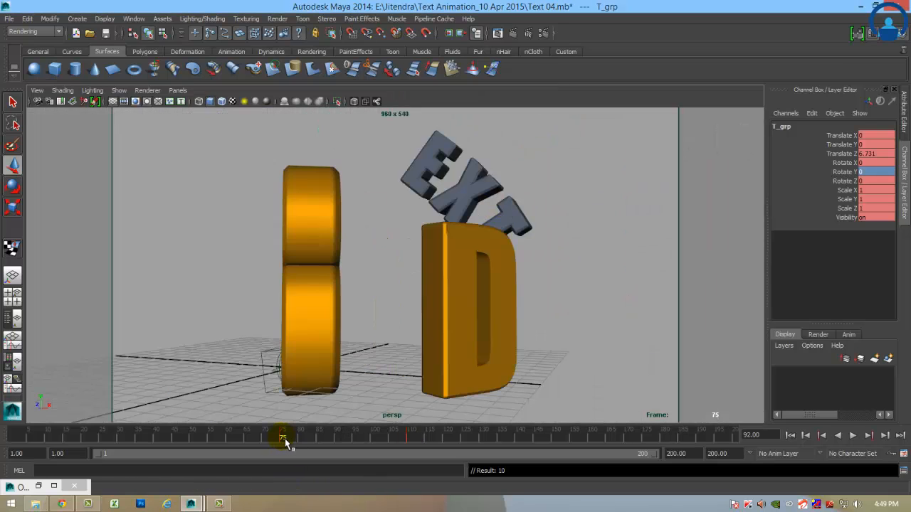
pyautogui.hotkey('alt', 'v')
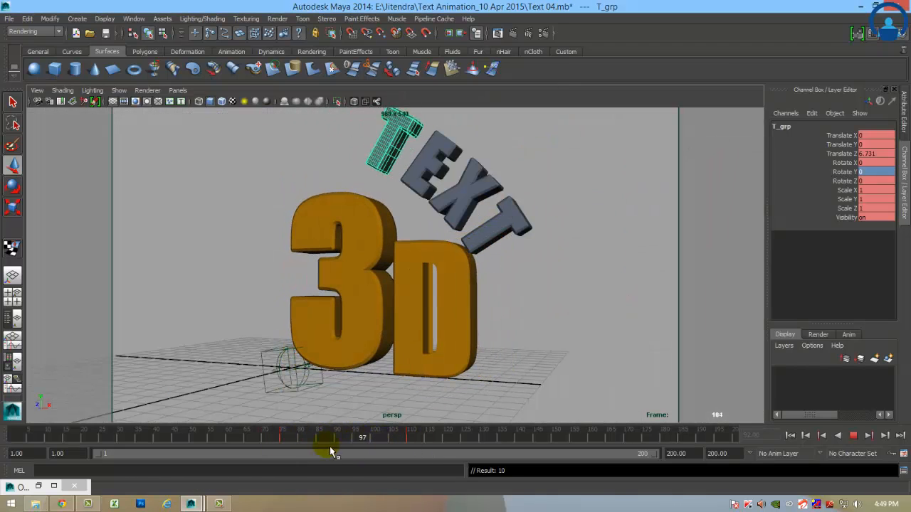
pyautogui.moveTo(329, 446); pyautogui.dragTo(404, 449)
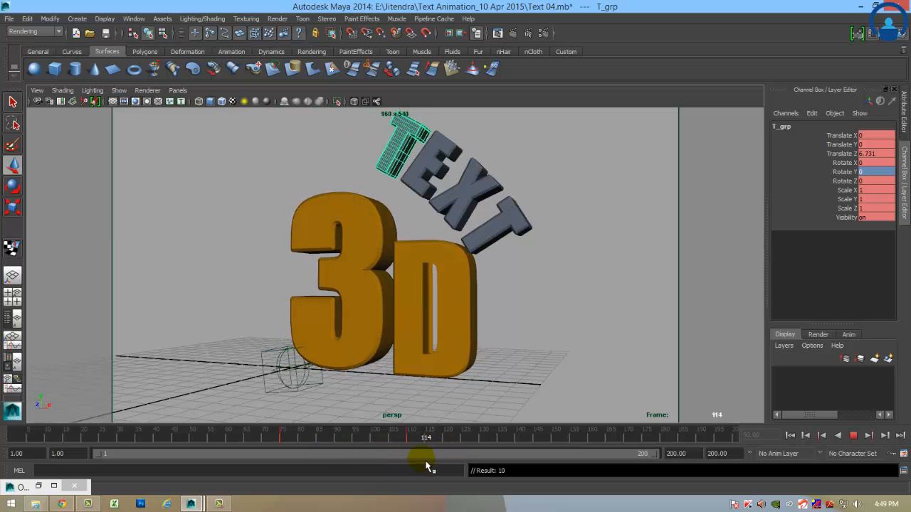
pyautogui.hotkey('alt', 'v')
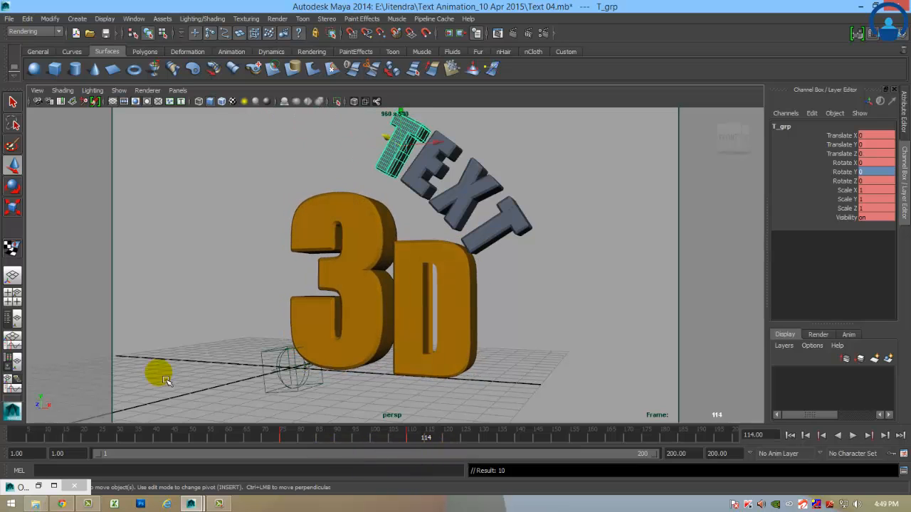
pyautogui.click(13, 207)
pyautogui.click(406, 115)
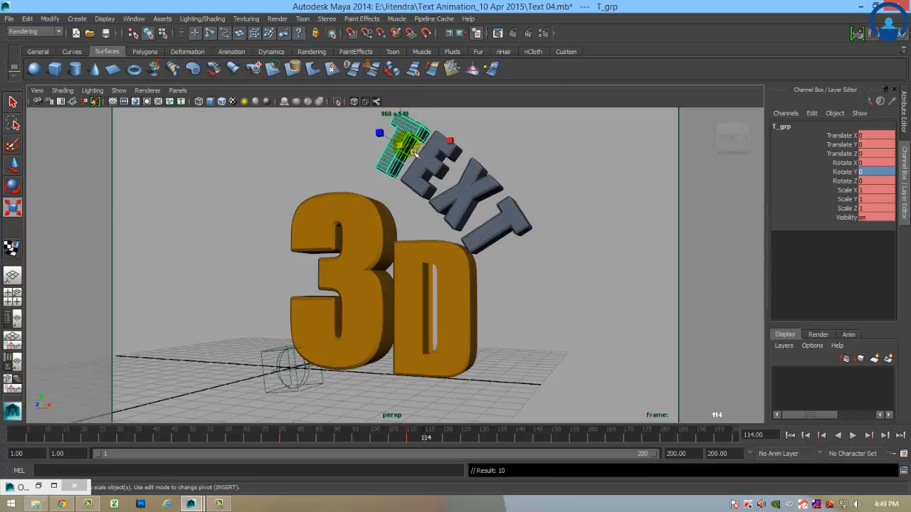
# - Return to the four-view layout, select the letter E group, E_Grp, and move it forward along Z to about 14.53 at frame 90
pyautogui.press('space')
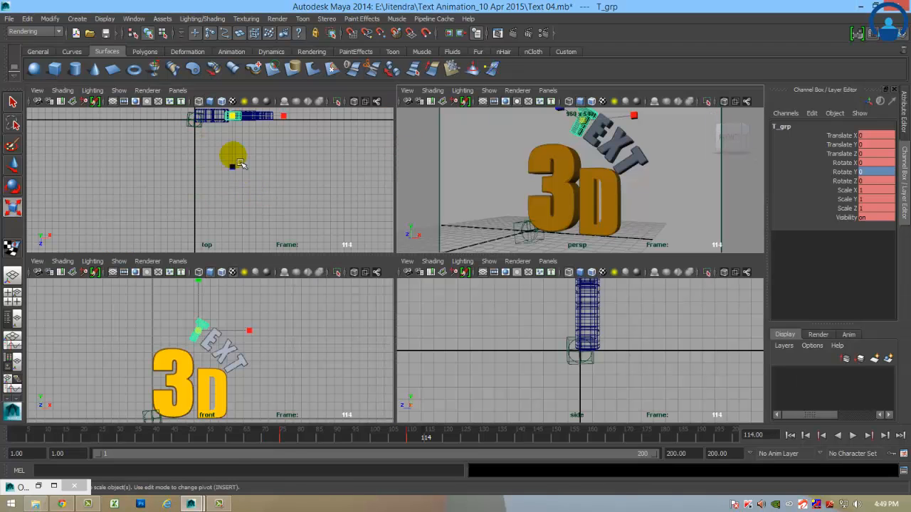
pyautogui.press('f')
pyautogui.moveTo(288, 442); pyautogui.dragTo(410, 442)
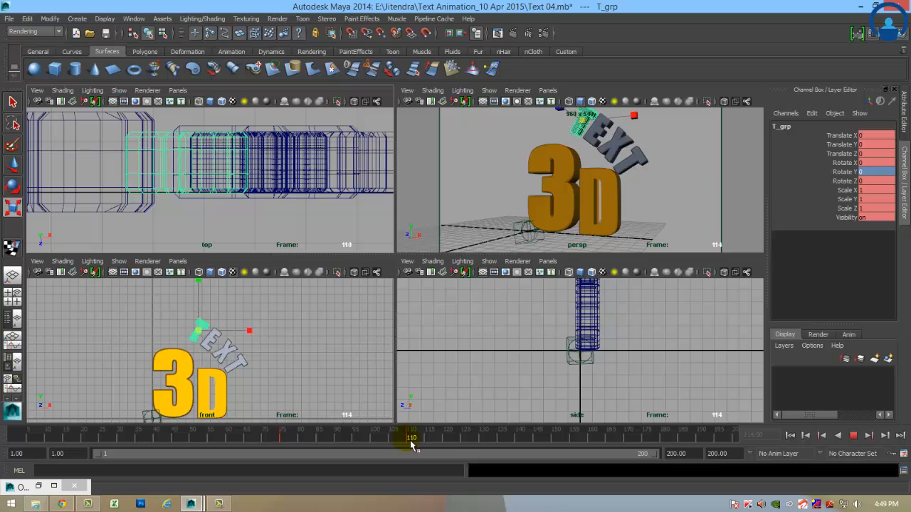
pyautogui.click(612, 137)
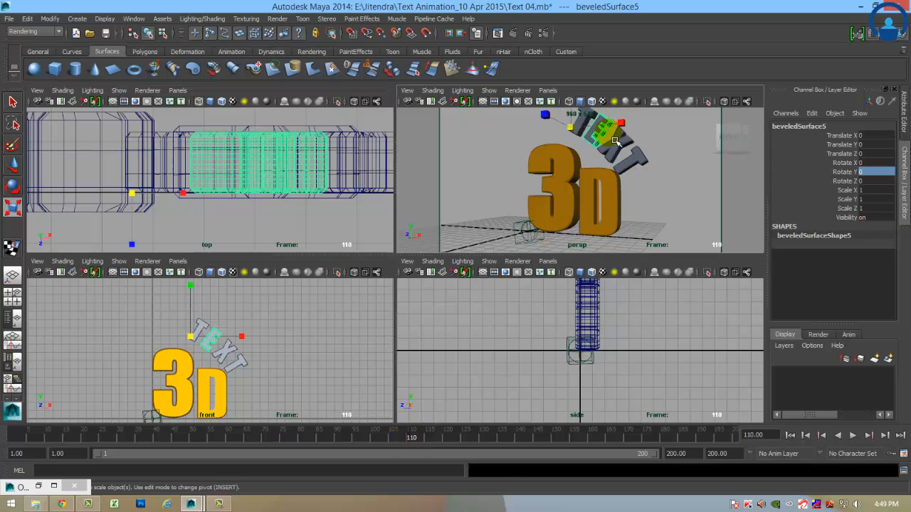
pyautogui.press('Up')
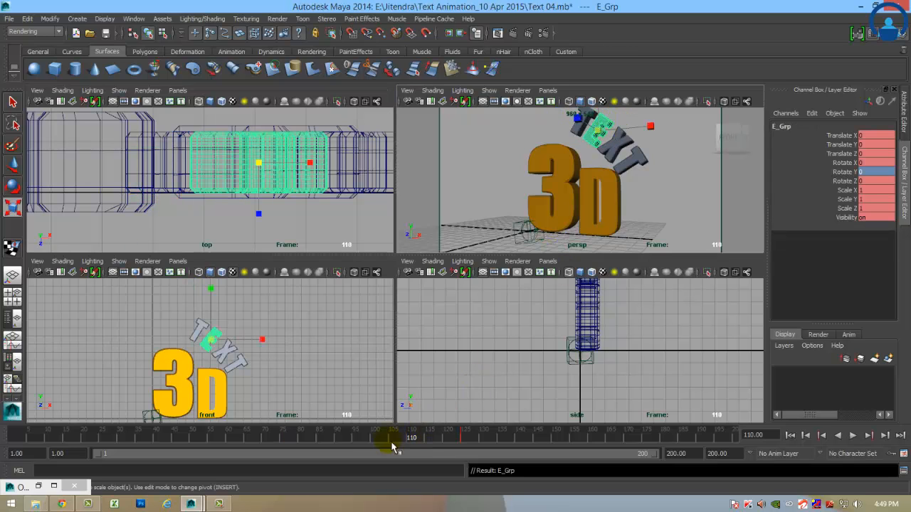
pyautogui.click(339, 440)
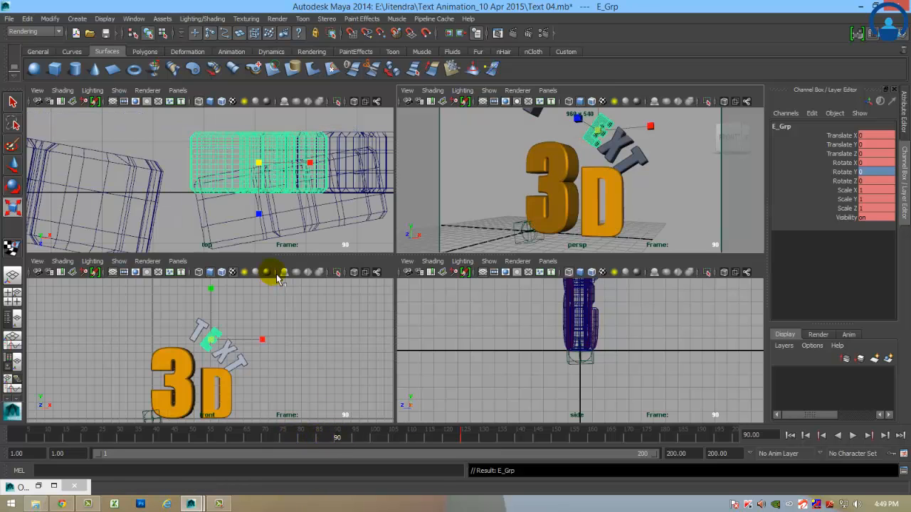
pyautogui.press('w')
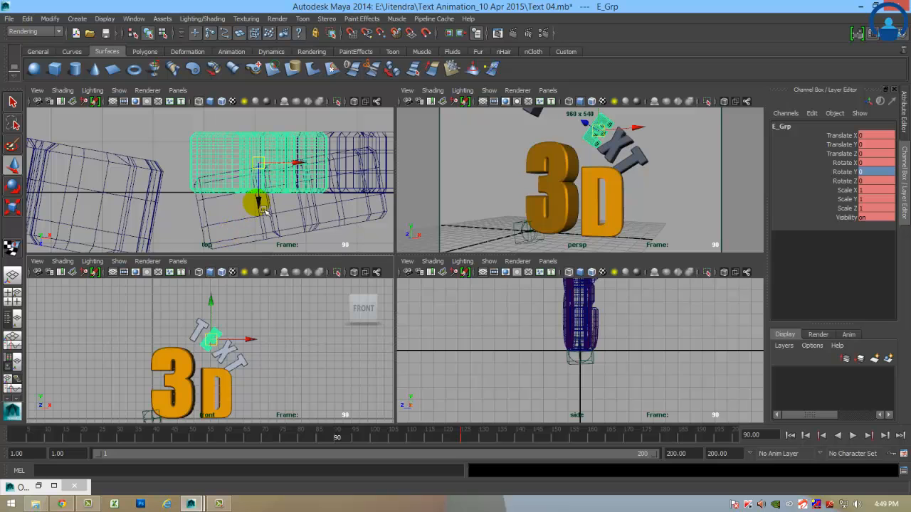
pyautogui.moveTo(252, 206); pyautogui.dragTo(267, 250)
pyautogui.click(535, 350)
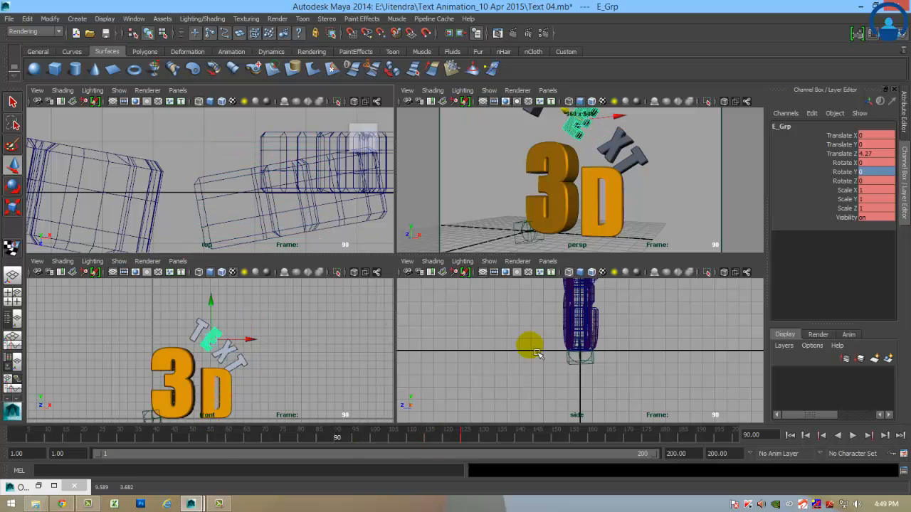
pyautogui.keyDown('alt'); pyautogui.moveTo(534, 339); pyautogui.dragTo(291, 311, button='right'); pyautogui.keyUp('alt')
pyautogui.keyDown('alt'); pyautogui.moveTo(519, 295); pyautogui.dragTo(534, 406, button='middle'); pyautogui.keyUp('alt')
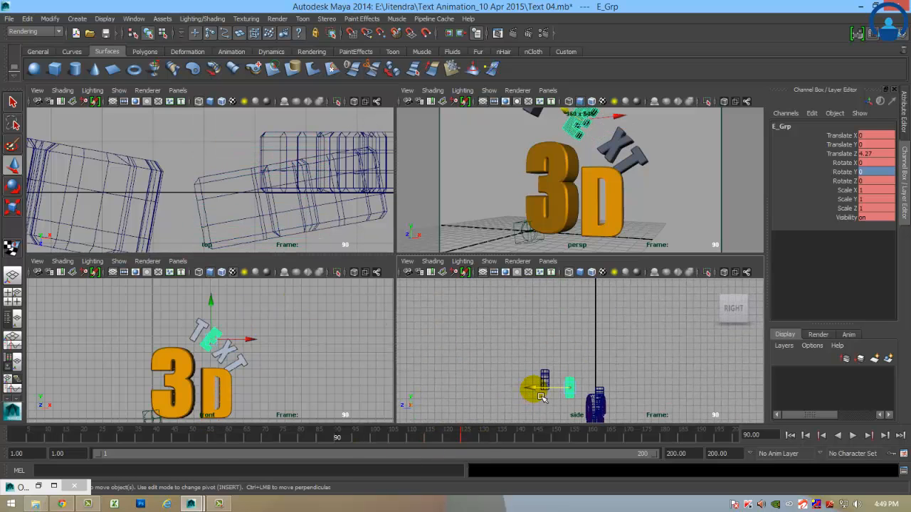
pyautogui.moveTo(538, 392); pyautogui.dragTo(471, 412)
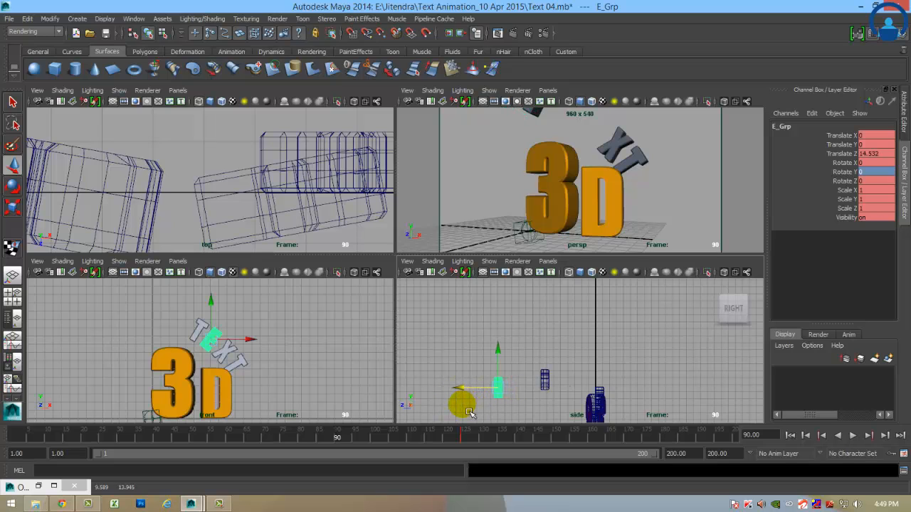
# - At frame 105, select the letter X group, X_grp, and move it forward along Z to about 18.57
pyautogui.moveTo(339, 434); pyautogui.dragTo(396, 447)
pyautogui.click(623, 155)
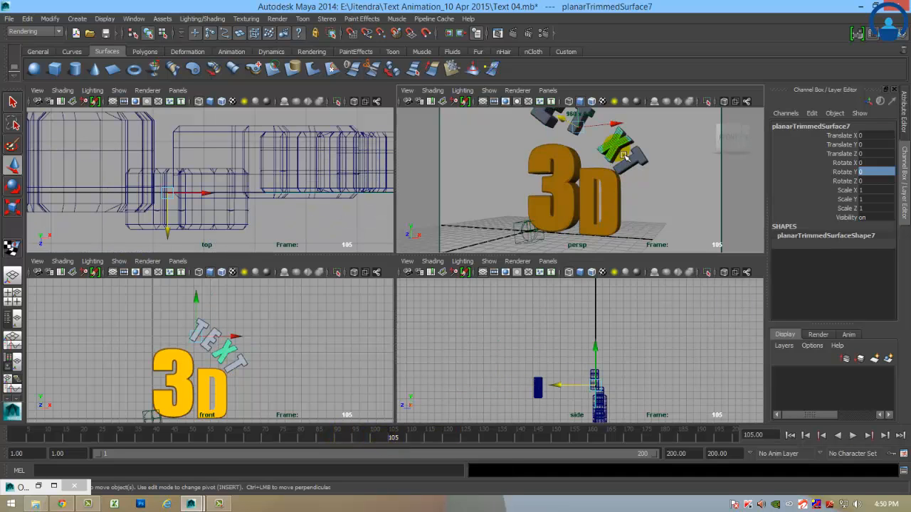
pyautogui.press('Up')
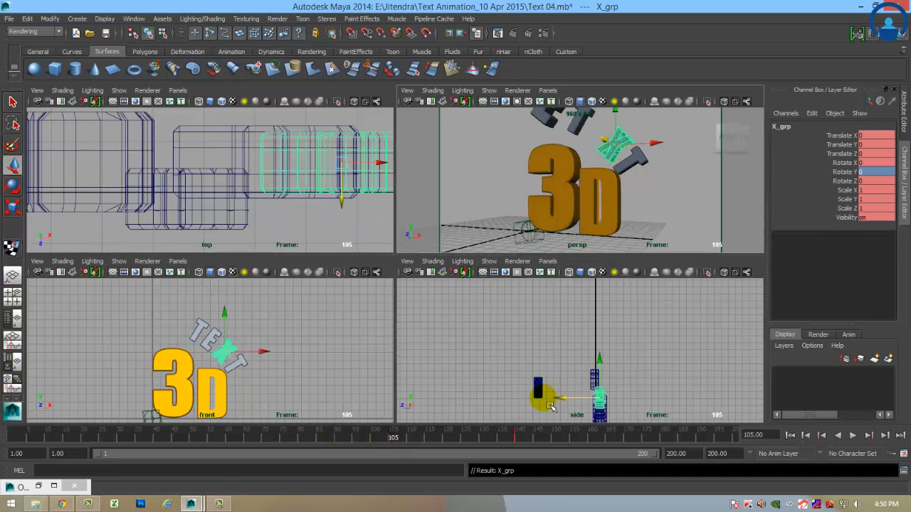
pyautogui.moveTo(555, 399); pyautogui.dragTo(435, 412)
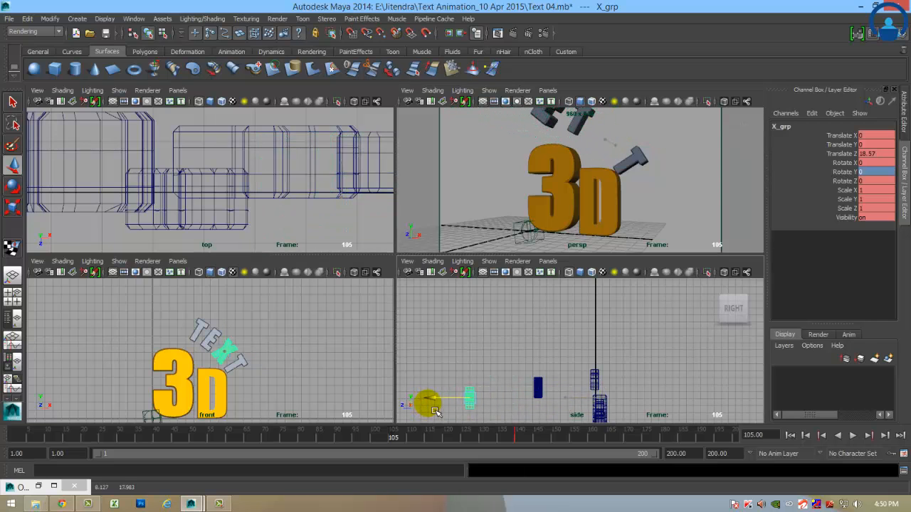
# - At frame 120, select the last letter T group, T_grp1, and move it forward along Z to about 20.53
pyautogui.click(645, 170)
pyautogui.press('Up')
pyautogui.press('Up')
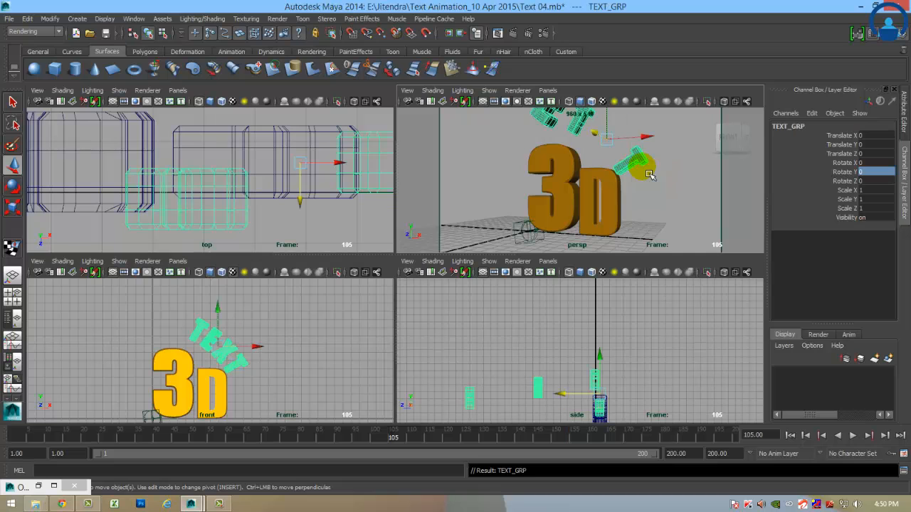
pyautogui.click(641, 165)
pyautogui.press('Up')
pyautogui.click(447, 436)
pyautogui.moveTo(558, 410); pyautogui.dragTo(425, 420)
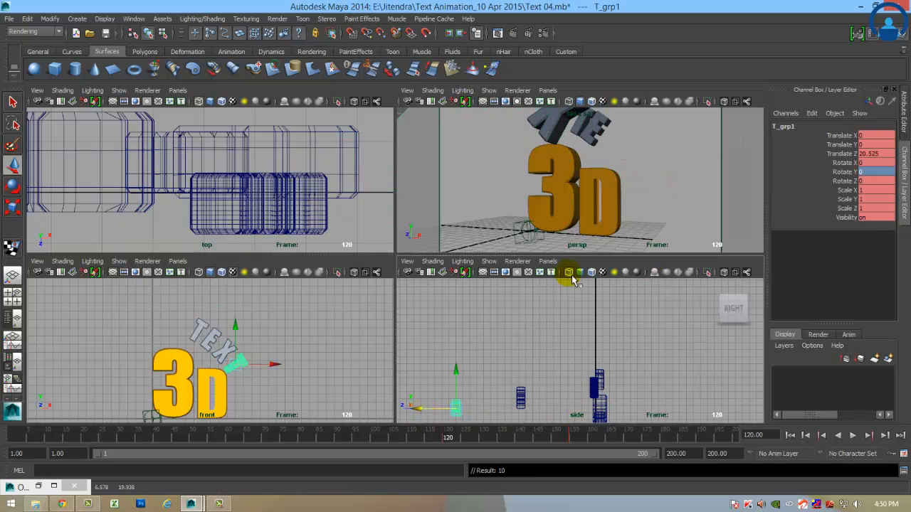
# - Play the whole animation from frame 1 in the enlarged perspective view to check the TEXT letters' fly-in
pyautogui.press('space')
pyautogui.click(791, 436)
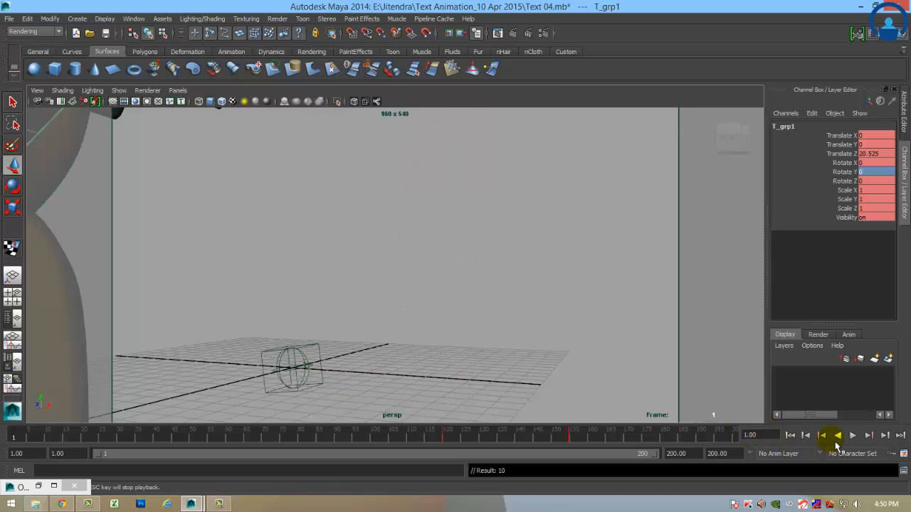
pyautogui.click(853, 435)
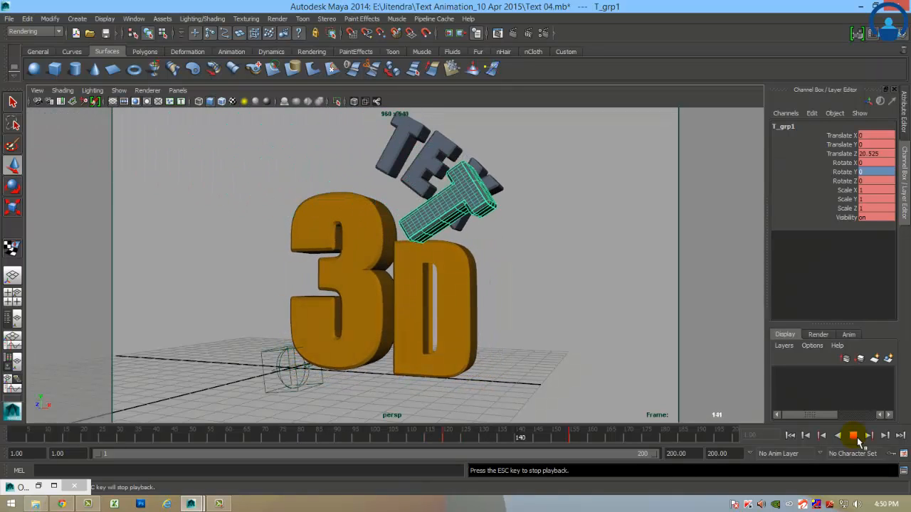
pyautogui.click(857, 438)
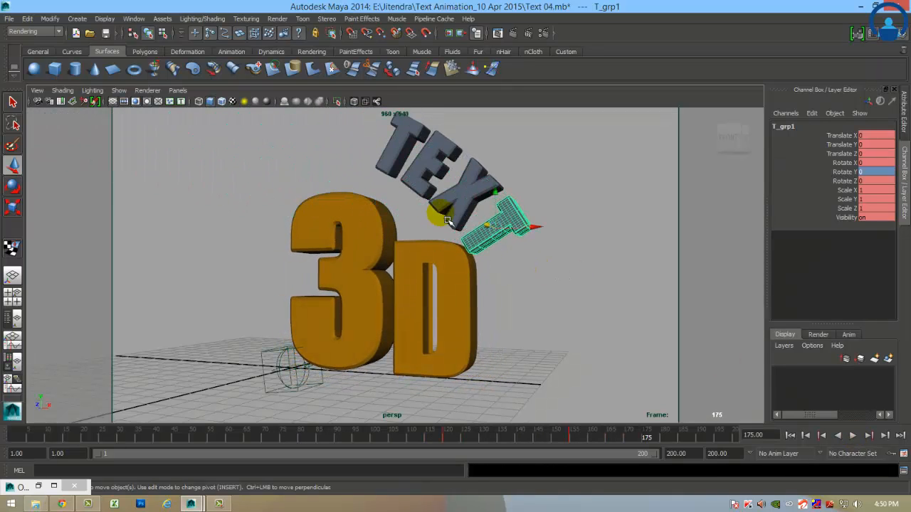
# - Select the first letter T group, T_grp, at frame 75 and frame it in the top view of the four-view layout
pyautogui.press('Down')
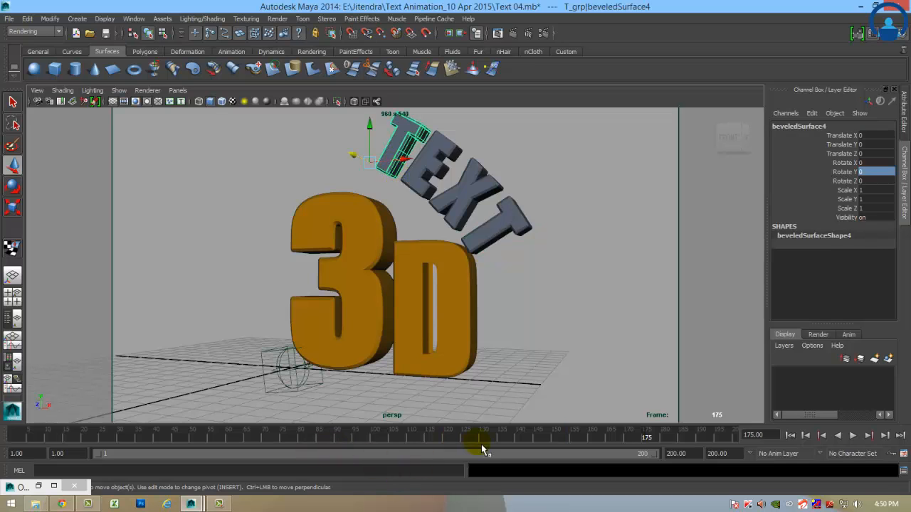
pyautogui.press('Up')
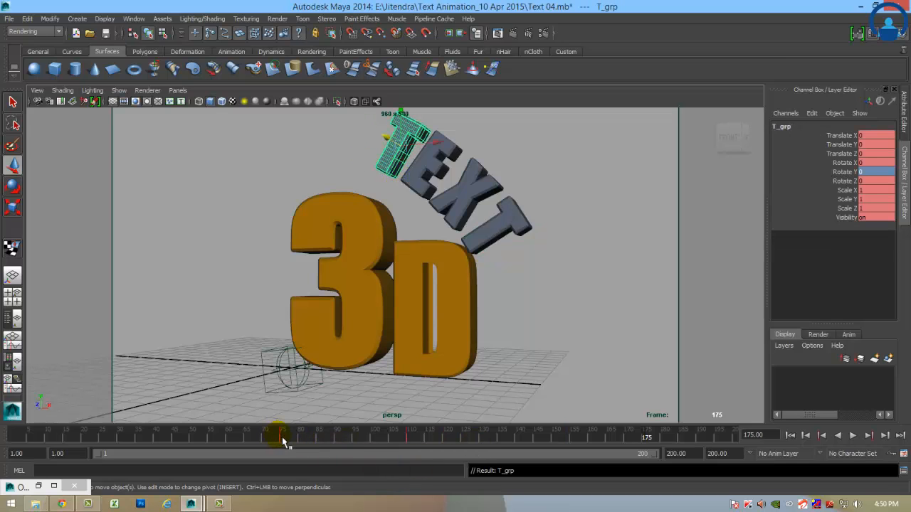
pyautogui.click(283, 438)
pyautogui.press('space')
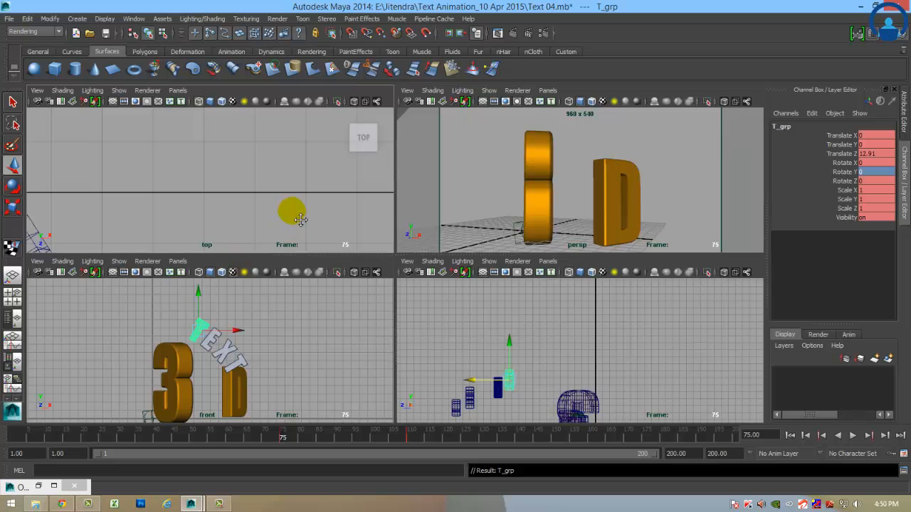
pyautogui.keyDown('alt'); pyautogui.moveTo(301, 220); pyautogui.dragTo(94, 187, button='right'); pyautogui.keyUp('alt')
pyautogui.keyDown('alt'); pyautogui.moveTo(169, 212); pyautogui.dragTo(208, 137, button='middle'); pyautogui.keyUp('alt')
pyautogui.keyDown('alt'); pyautogui.moveTo(208, 139); pyautogui.dragTo(123, 178, button='right'); pyautogui.keyUp('alt')
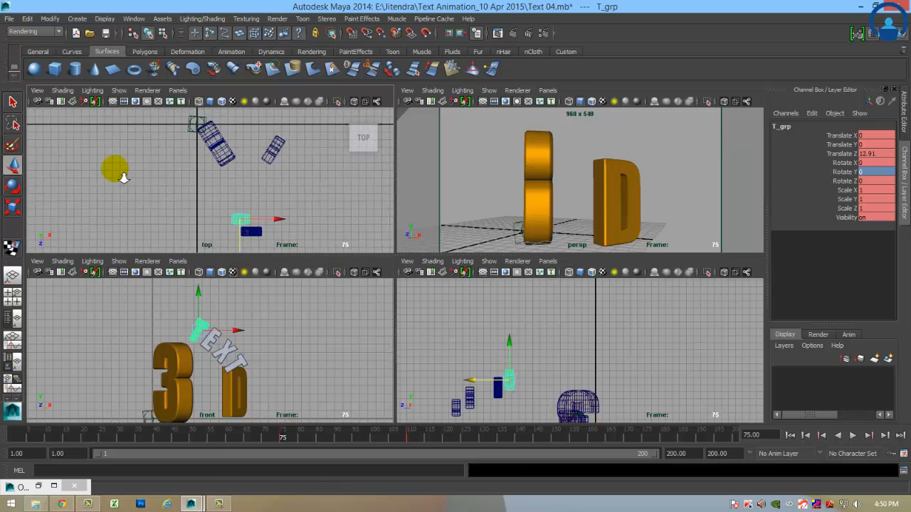
# - Rotate T_grp about its X axis at frame 75 and set its Rotate X to 360
pyautogui.click(12, 186)
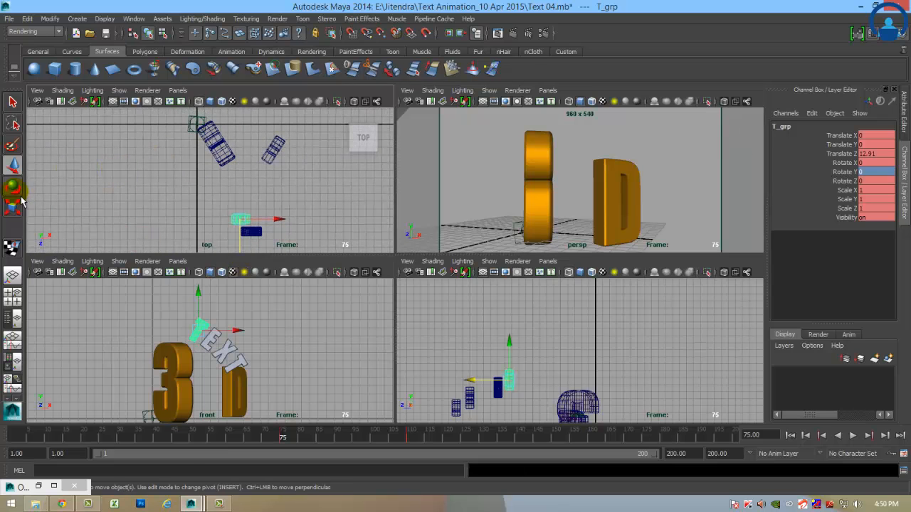
pyautogui.moveTo(268, 180); pyautogui.dragTo(270, 183)
pyautogui.hotkey('ctrl', 'z')
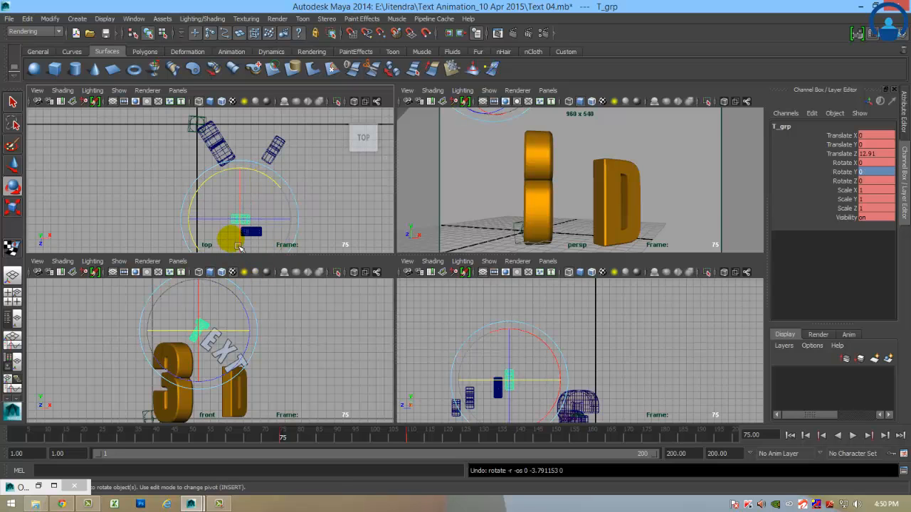
pyautogui.moveTo(239, 241); pyautogui.dragTo(245, 227)
pyautogui.moveTo(256, 194)
pyautogui.mouseDown()
pyautogui.moveTo(268, 190)
pyautogui.moveTo(244, 238)
pyautogui.moveTo(242, 203)
pyautogui.mouseUp()
pyautogui.doubleClick(877, 163)
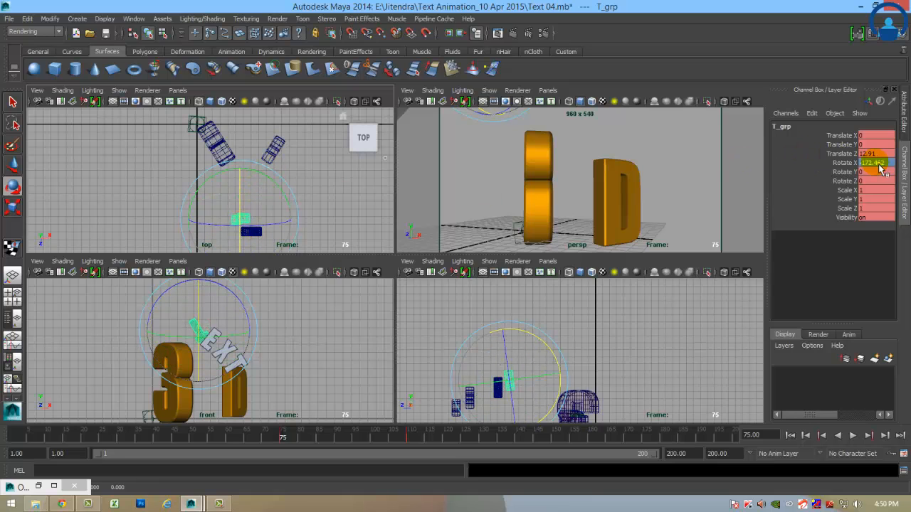
pyautogui.press('Return')
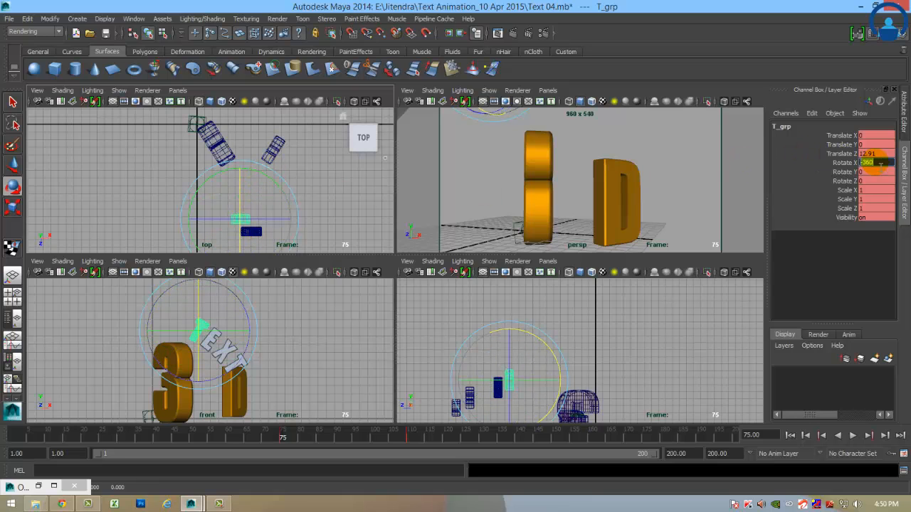
# - Preview the first T's spin from frame 75 to frame 110 in the enlarged perspective view, and deselect it near frame 76
pyautogui.press('space')
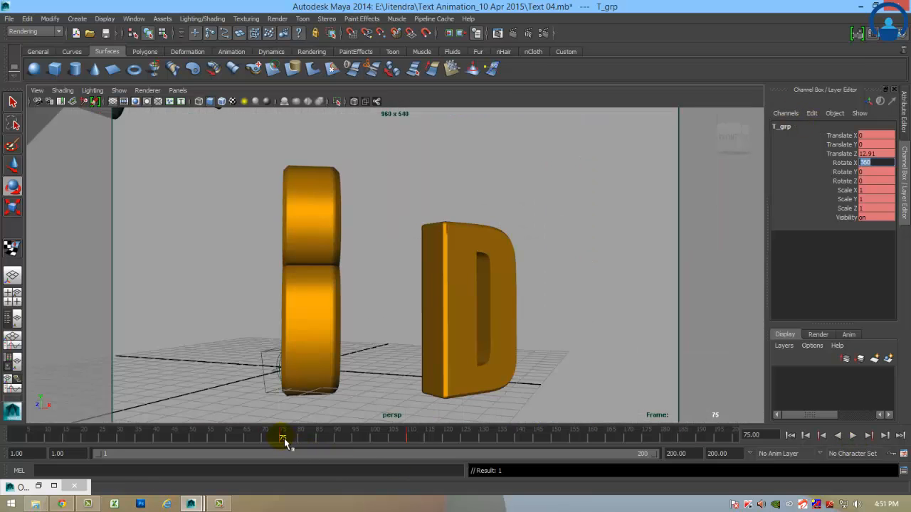
pyautogui.moveTo(284, 439); pyautogui.dragTo(410, 455)
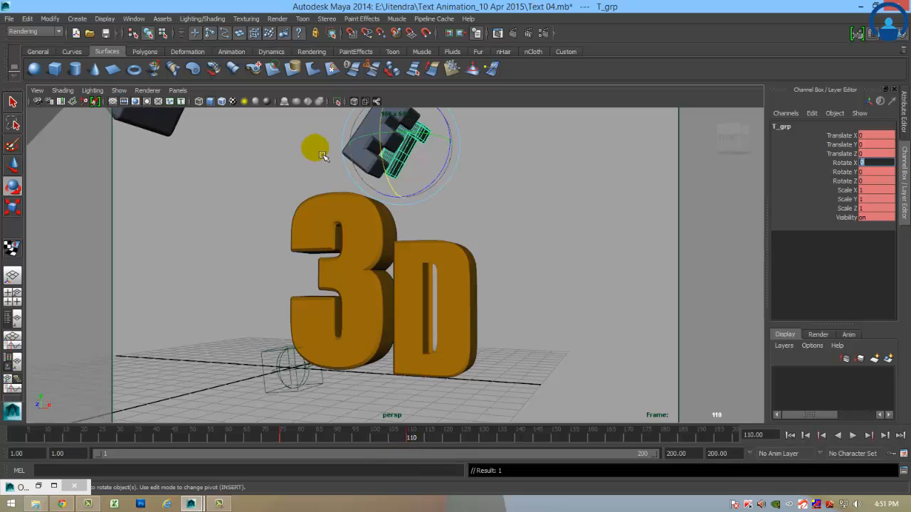
pyautogui.click(288, 439)
pyautogui.click(79, 374)
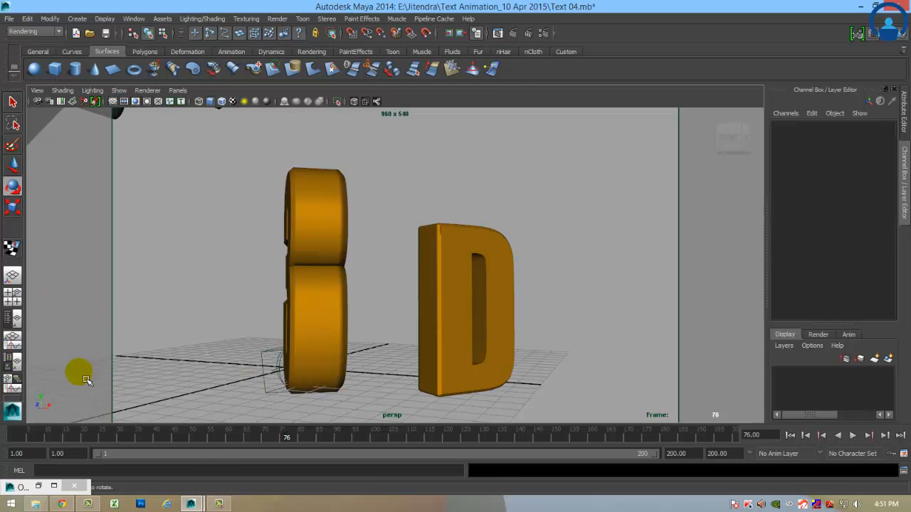
# - Return to the four-view layout, select the letter E group, E_Grp, and go to its keyframe at frame 90
pyautogui.press('space')
pyautogui.click(212, 346)
pyautogui.press('Up')
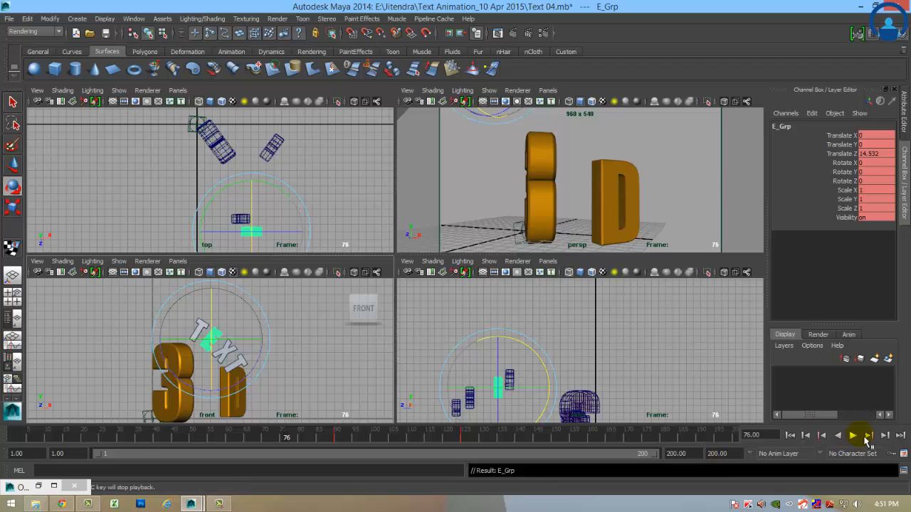
pyautogui.click(884, 435)
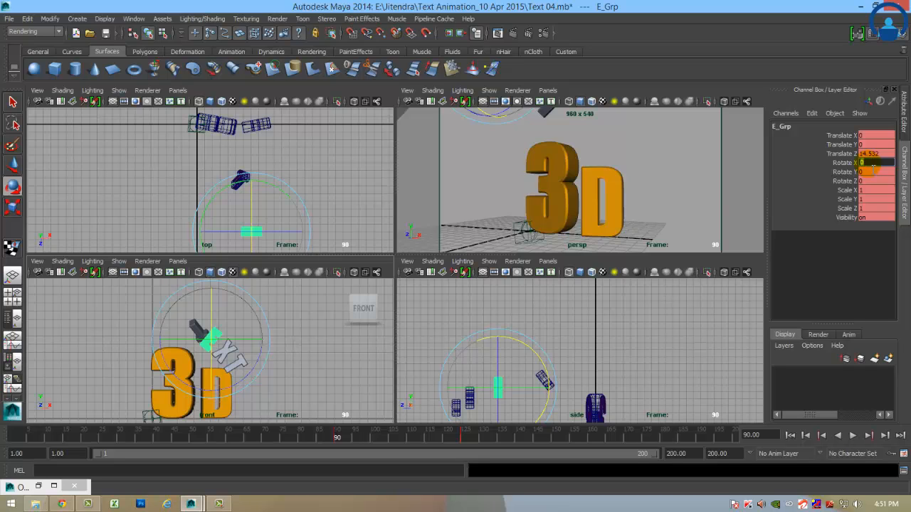
pyautogui.press('Return')
# - Select T_grp to check its Rotate X value at frame 90, and reselect E_Grp
pyautogui.press('q')
pyautogui.click(197, 329)
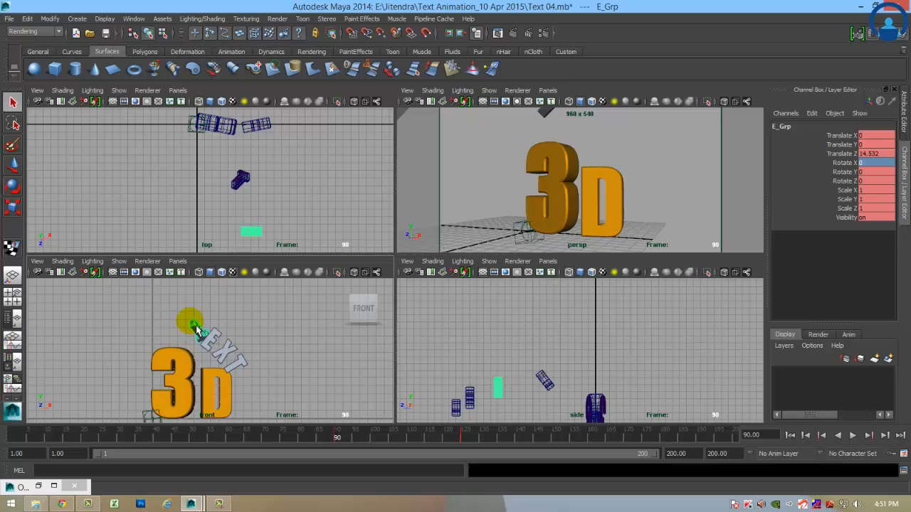
pyautogui.click(196, 329)
pyautogui.press('Up')
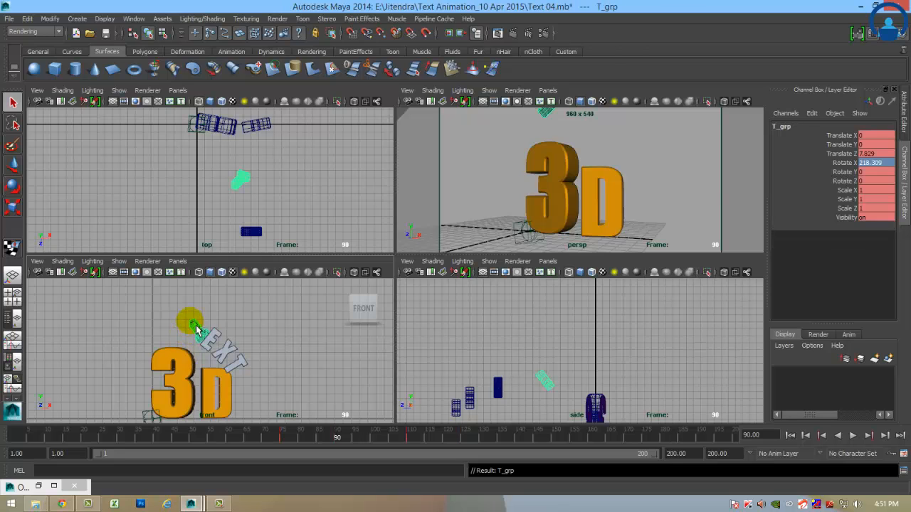
pyautogui.click(213, 356)
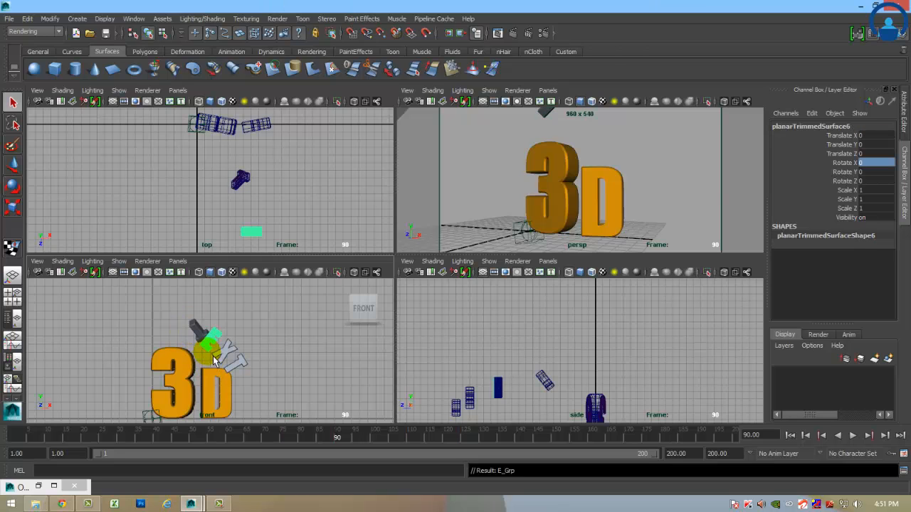
pyautogui.press('Up')
pyautogui.hotkey('ctrl', 'z')
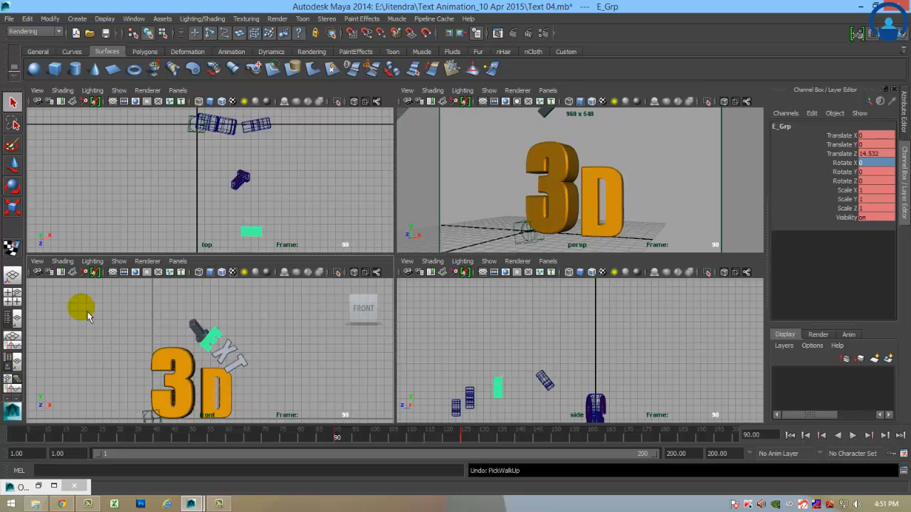
# - Rotate E_Grp about its X axis, set its Rotate X to 360, and key that channel at frame 90
pyautogui.click(13, 186)
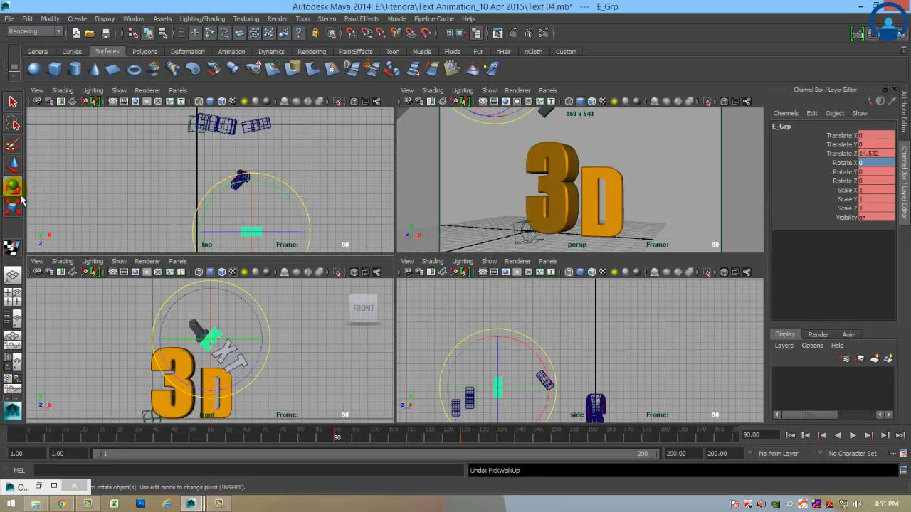
pyautogui.click(218, 313)
pyautogui.moveTo(218, 313); pyautogui.dragTo(217, 292)
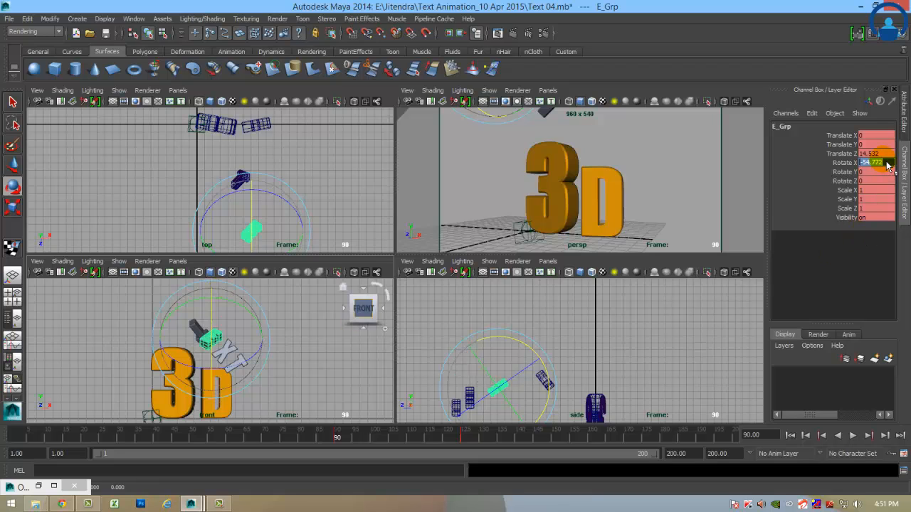
pyautogui.press('Return')
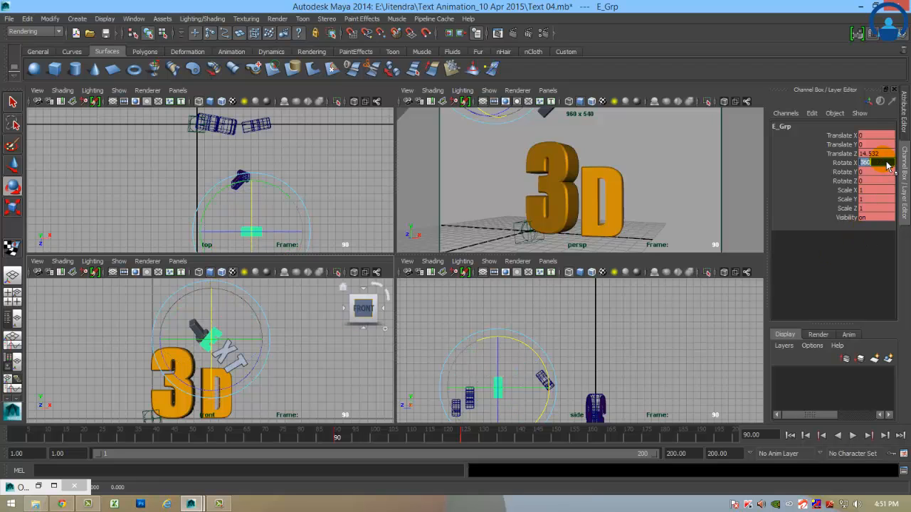
pyautogui.click(787, 115)
pyautogui.click(801, 136)
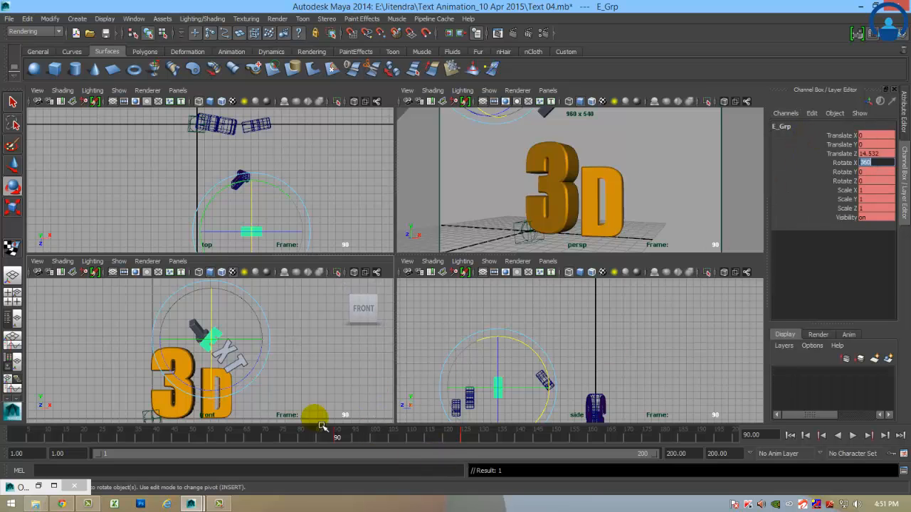
# - Select the letter X group, X_grp, go to its keyframe at frame 105, and key its Rotate X at 360
pyautogui.click(282, 373)
pyautogui.click(236, 353)
pyautogui.press('Up')
pyautogui.click(869, 436)
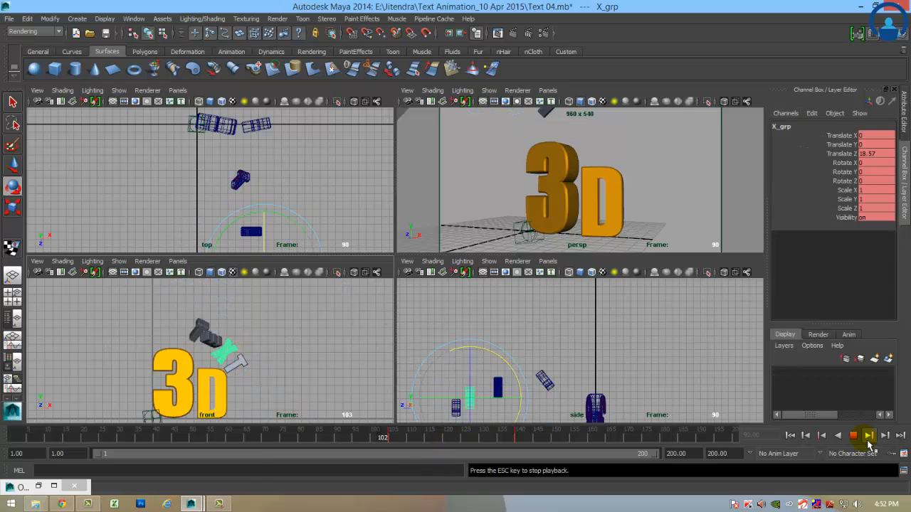
pyautogui.click(853, 436)
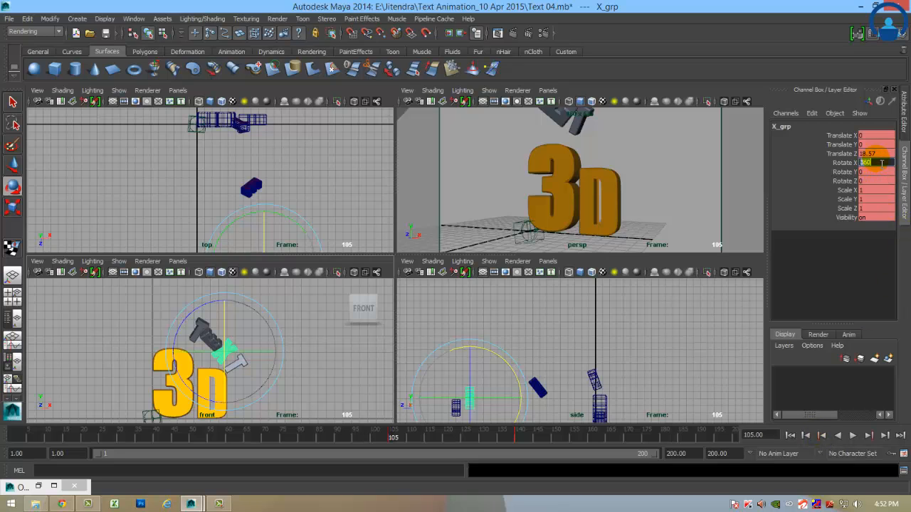
pyautogui.rightClick(780, 127)
pyautogui.click(787, 144)
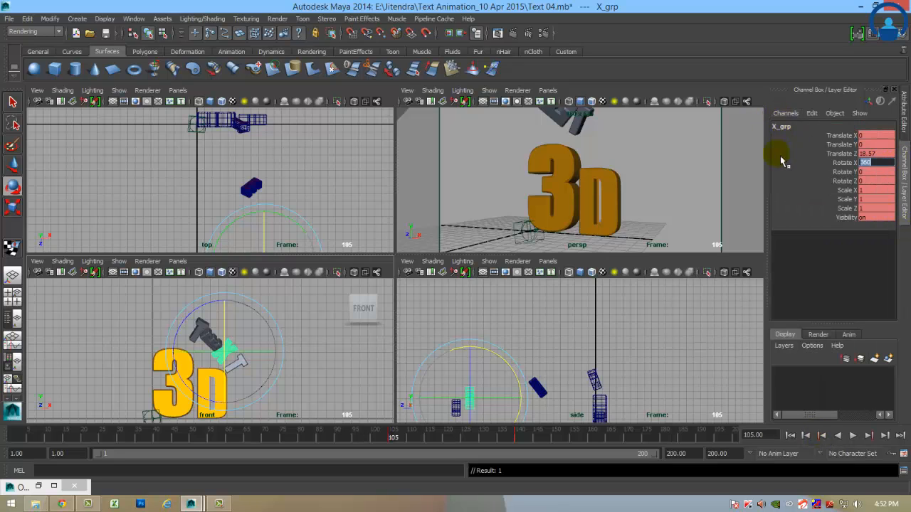
# - Reselect X_grp, try rotating it further about its X axis at frame 105, and undo the rotation
pyautogui.click(291, 380)
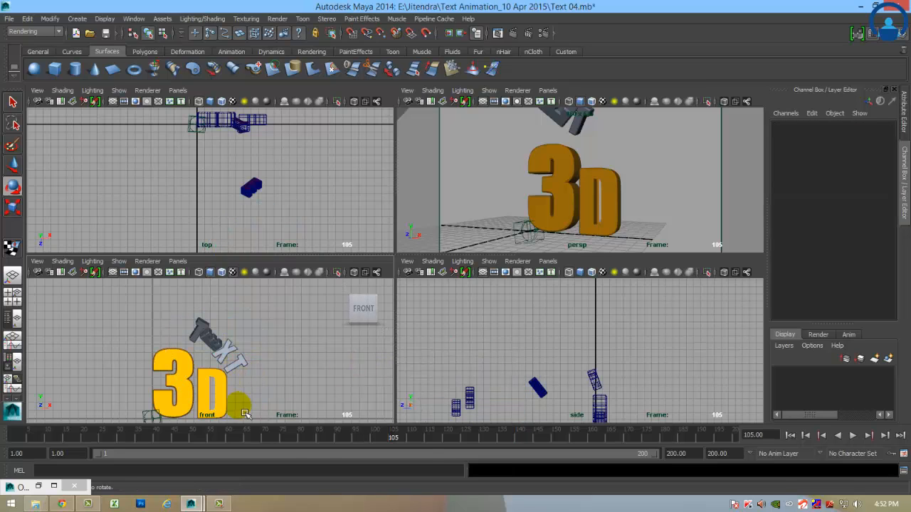
pyautogui.click(230, 363)
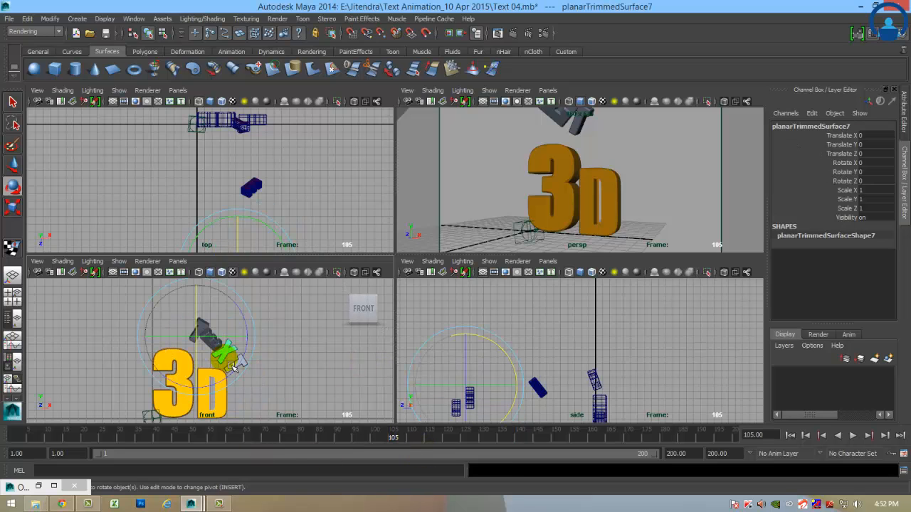
pyautogui.press('Up')
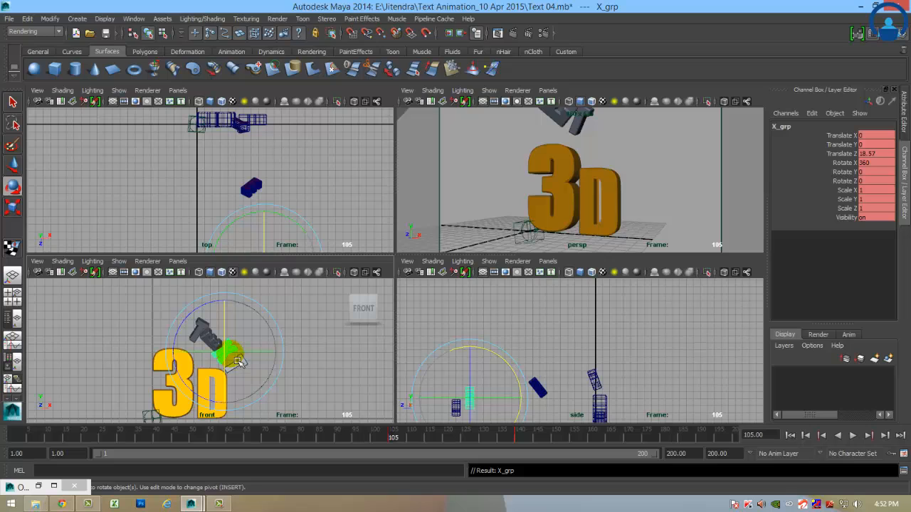
pyautogui.moveTo(239, 362)
pyautogui.mouseDown()
pyautogui.moveTo(225, 348)
pyautogui.moveTo(229, 320)
pyautogui.moveTo(234, 375)
pyautogui.moveTo(237, 356)
pyautogui.mouseUp()
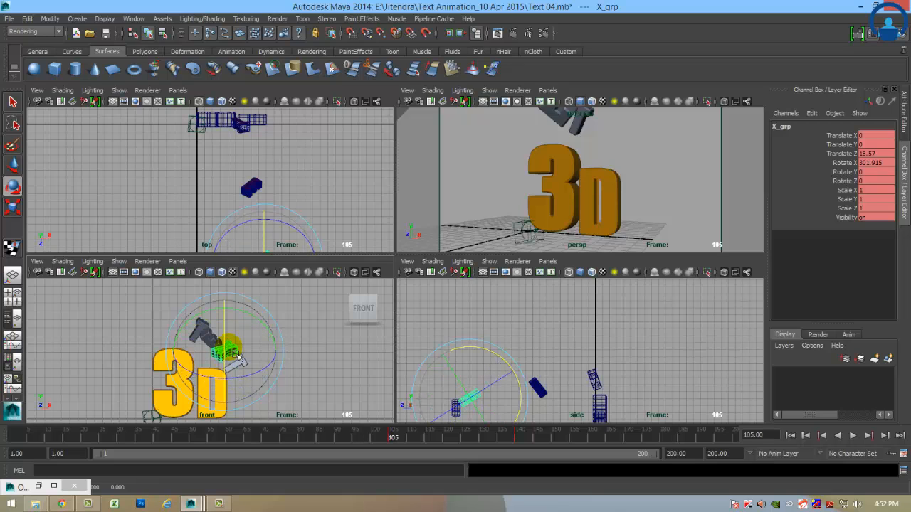
pyautogui.hotkey('ctrl', 'z')
pyautogui.hotkey('ctrl', 'z')
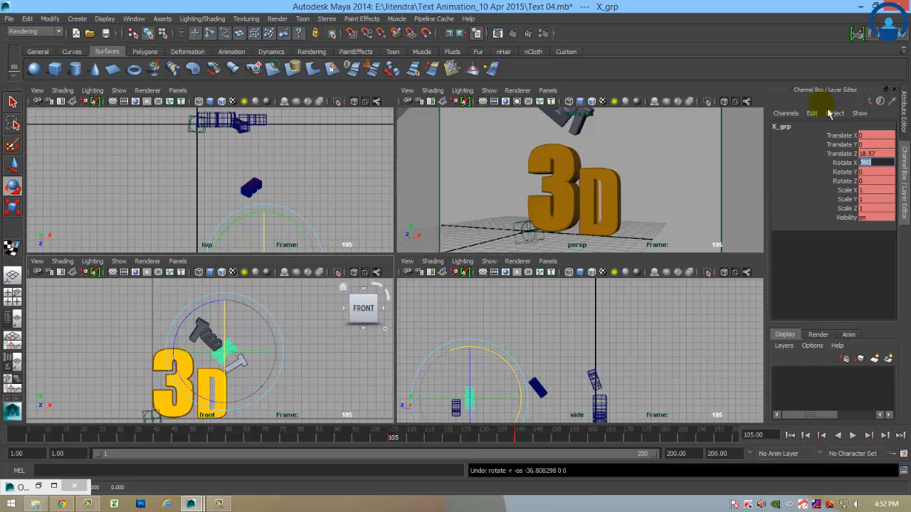
# - Key X_grp's Rotate X at 360 on frame 105 again, and preview its spin up to frame 140
pyautogui.click(785, 113)
pyautogui.click(796, 125)
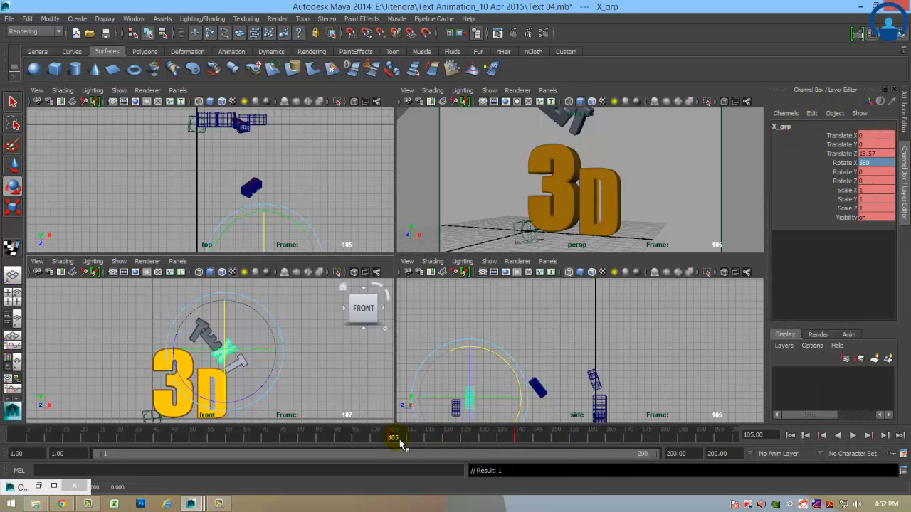
pyautogui.moveTo(401, 445); pyautogui.dragTo(520, 440)
pyautogui.click(330, 356)
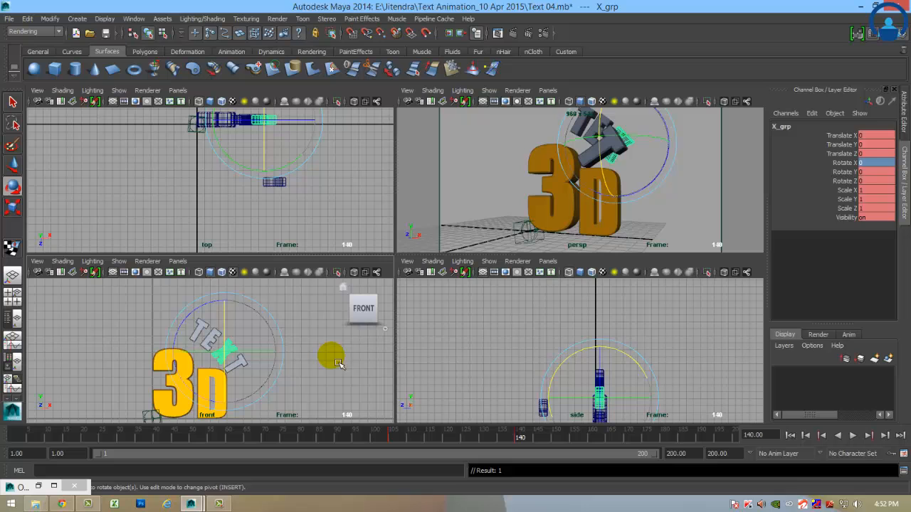
# - Select the last letter T's group, T_grp1, go to its keyframe at frame 120, and key its Rotate X at 360
pyautogui.click(241, 373)
pyautogui.press('Up')
pyautogui.press('Up')
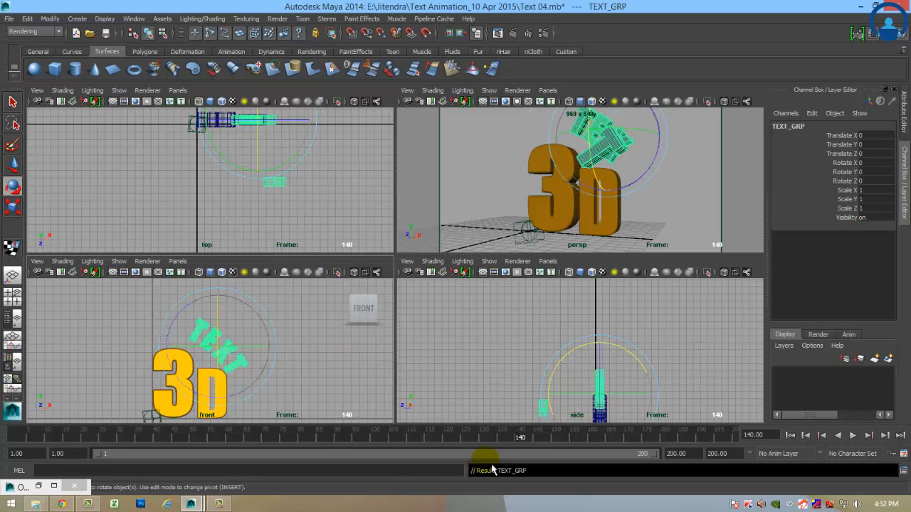
pyautogui.hotkey('ctrl', 'z')
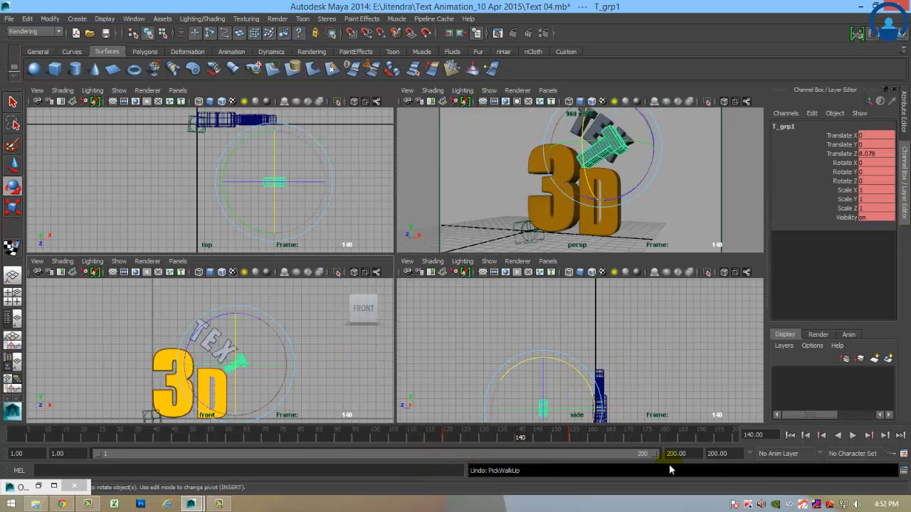
pyautogui.click(821, 434)
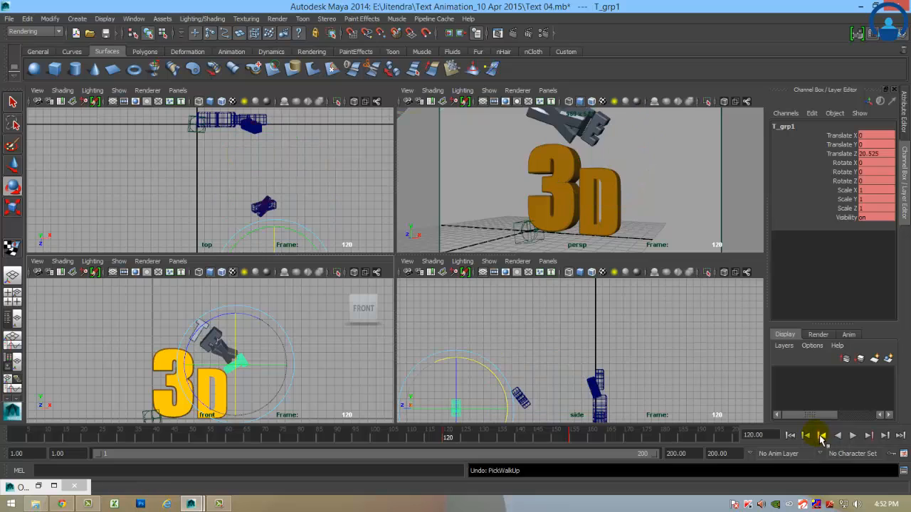
pyautogui.click(874, 163)
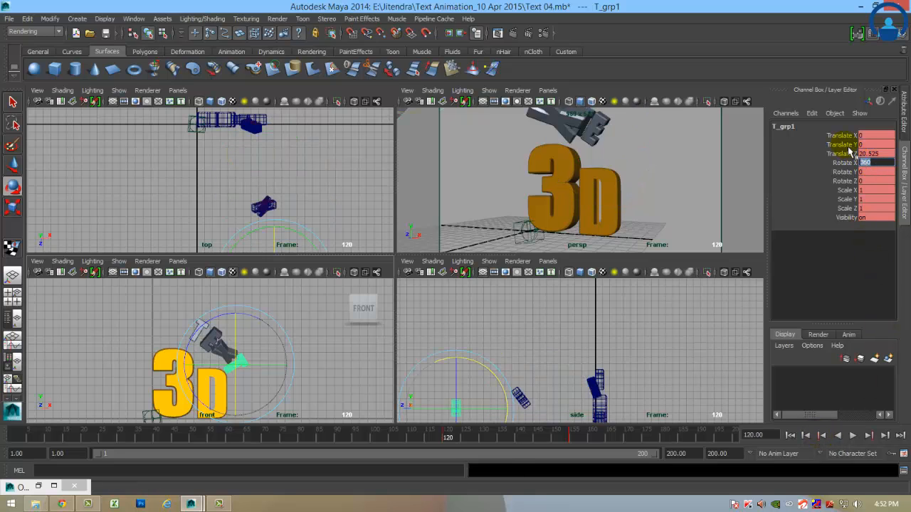
pyautogui.click(786, 113)
pyautogui.click(795, 139)
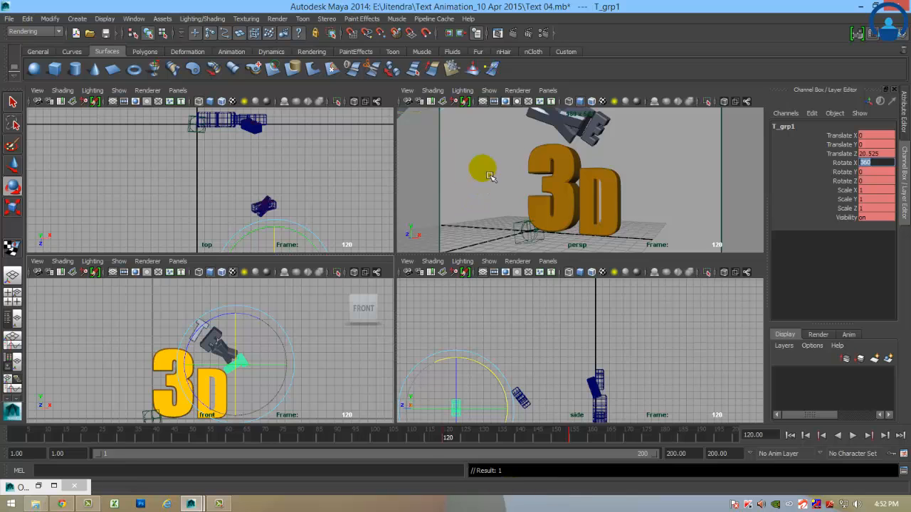
# - Deselect everything, enlarge the perspective view to fill the workspace, and play the animation from frame 120
pyautogui.click(423, 163)
pyautogui.press('space')
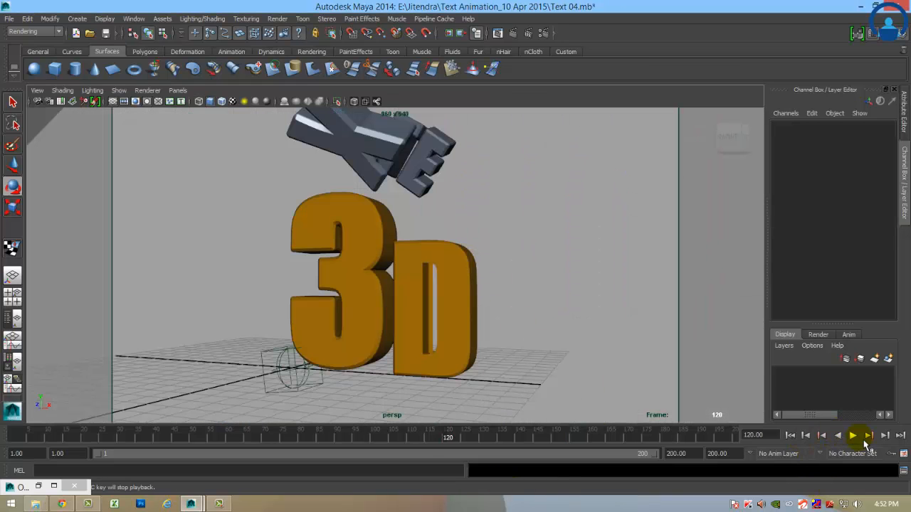
pyautogui.click(854, 436)
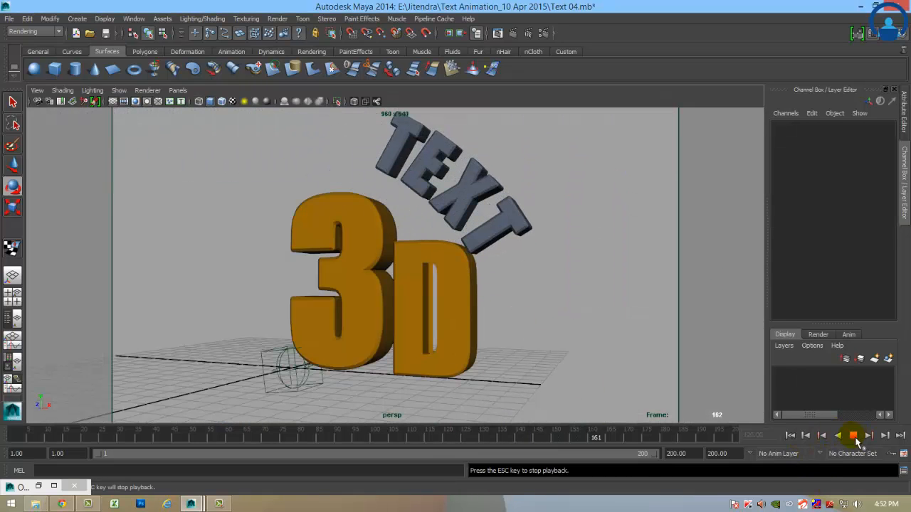